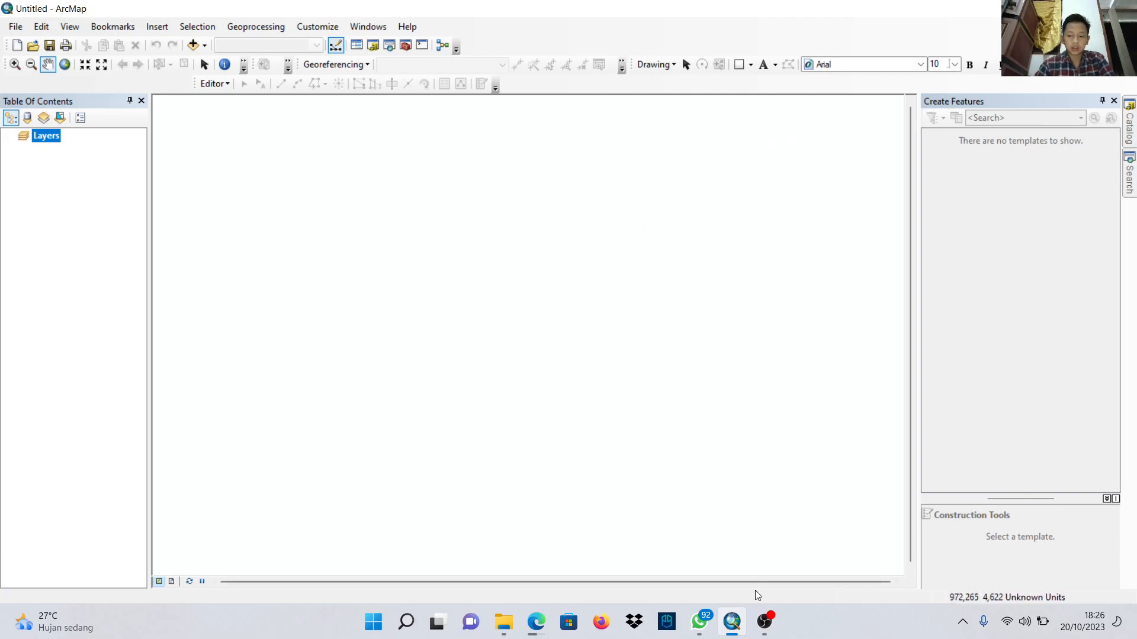
click(765, 621)
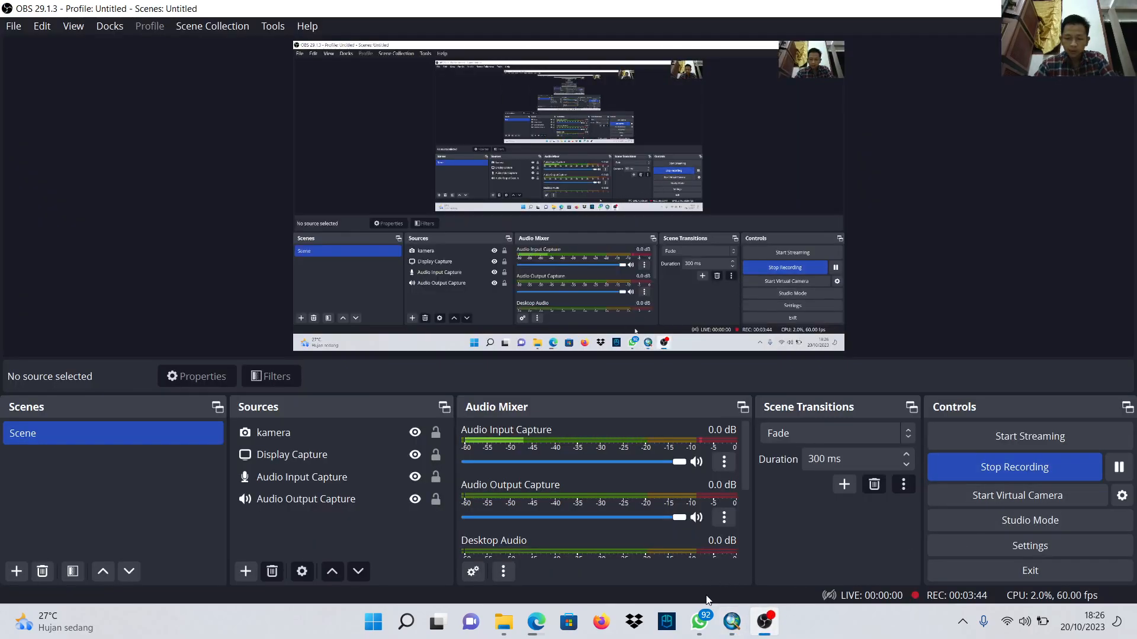
click(731, 622)
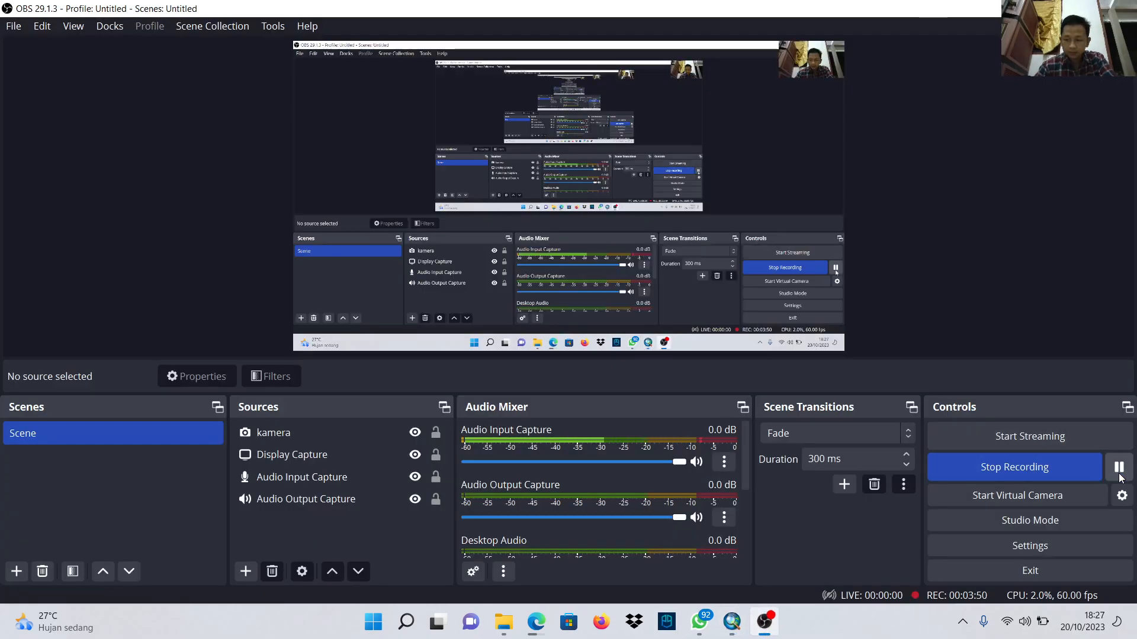
click(734, 625)
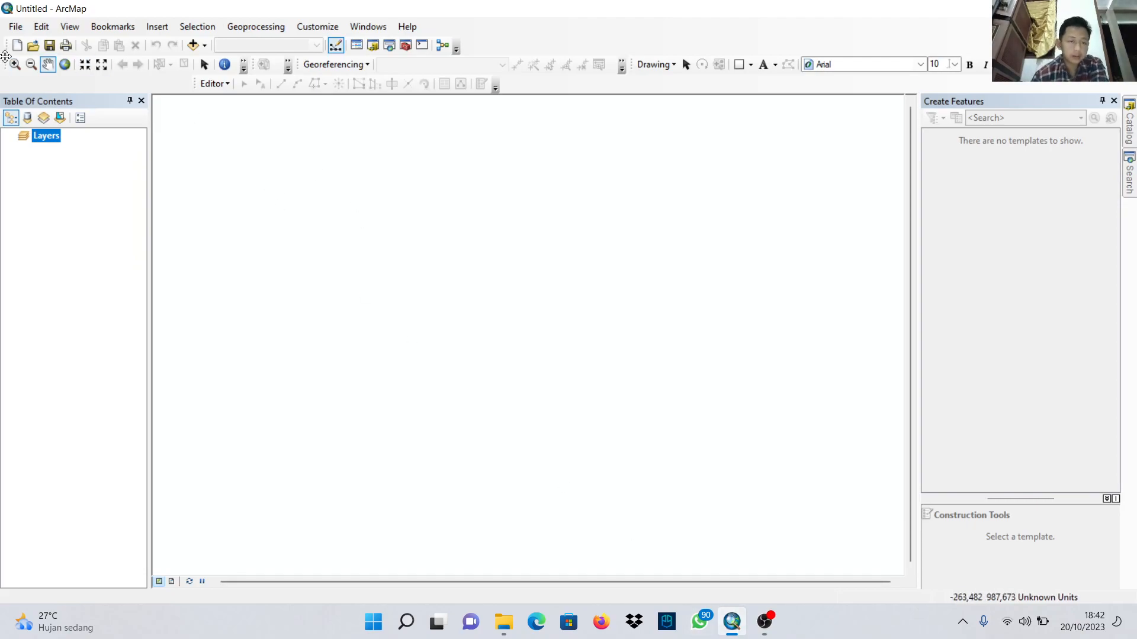
Browse the data to add from D:\KULIAH through DATA LANDSAT COMPOSITE BAND DAN CROPPING to L8 _115 66 and select the B8 TIF.
click(195, 45)
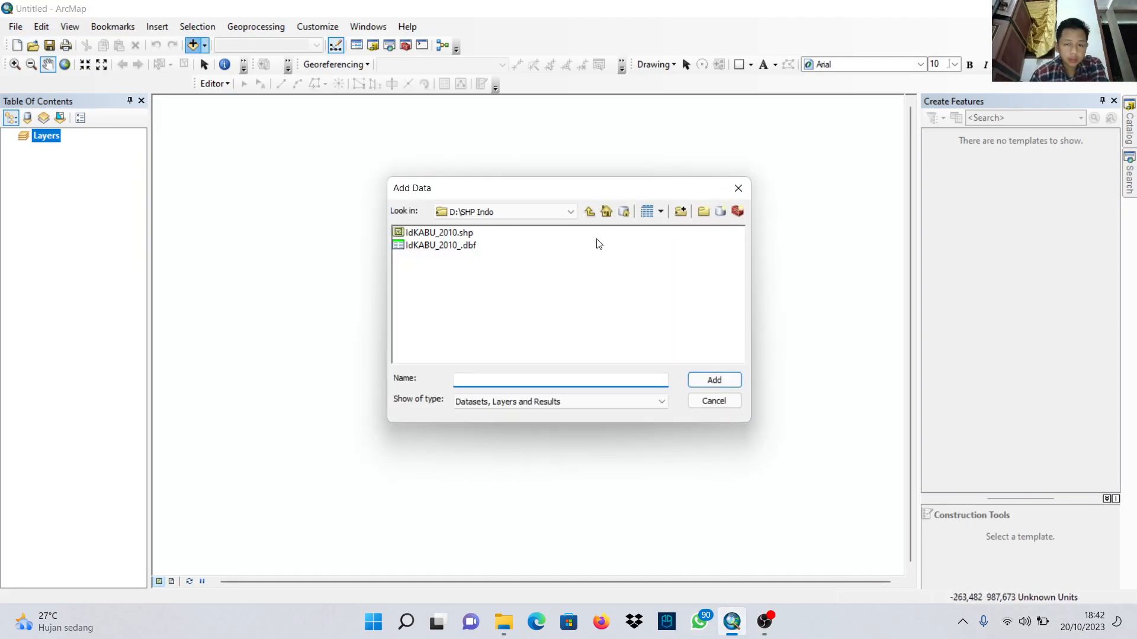
click(569, 212)
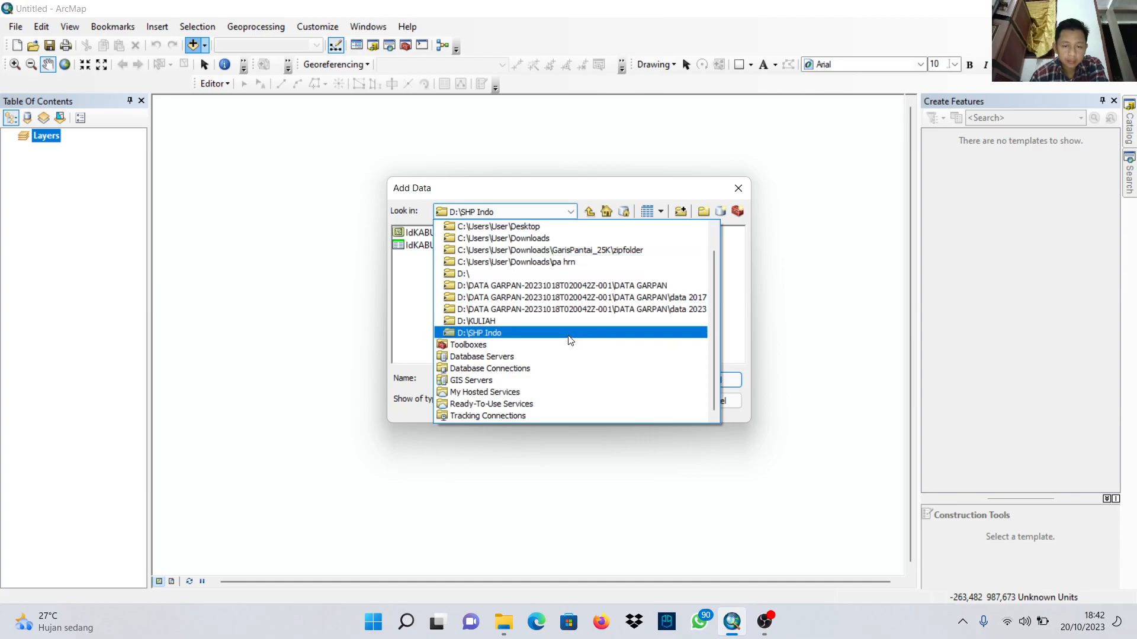
scroll(532, 304, up, 1)
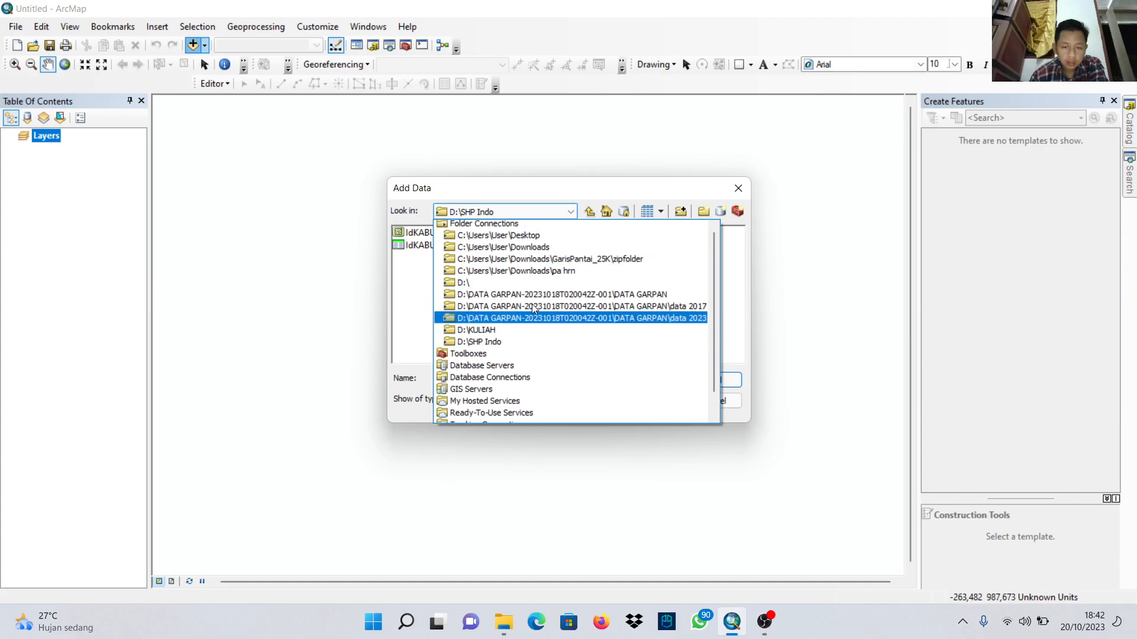
scroll(531, 303, down, 1)
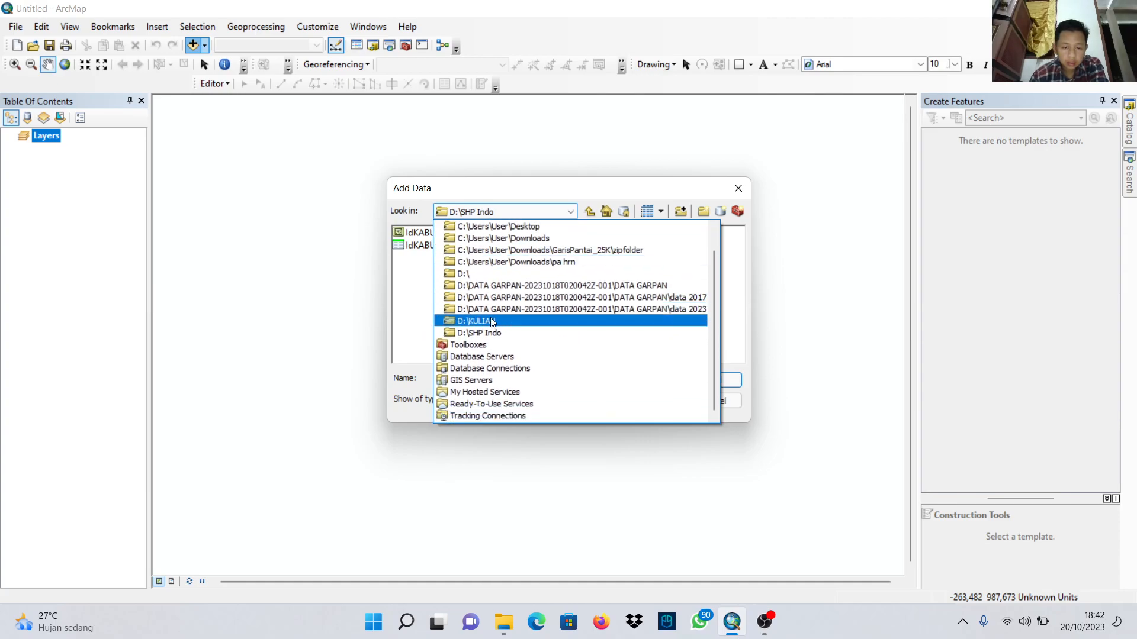
click(490, 321)
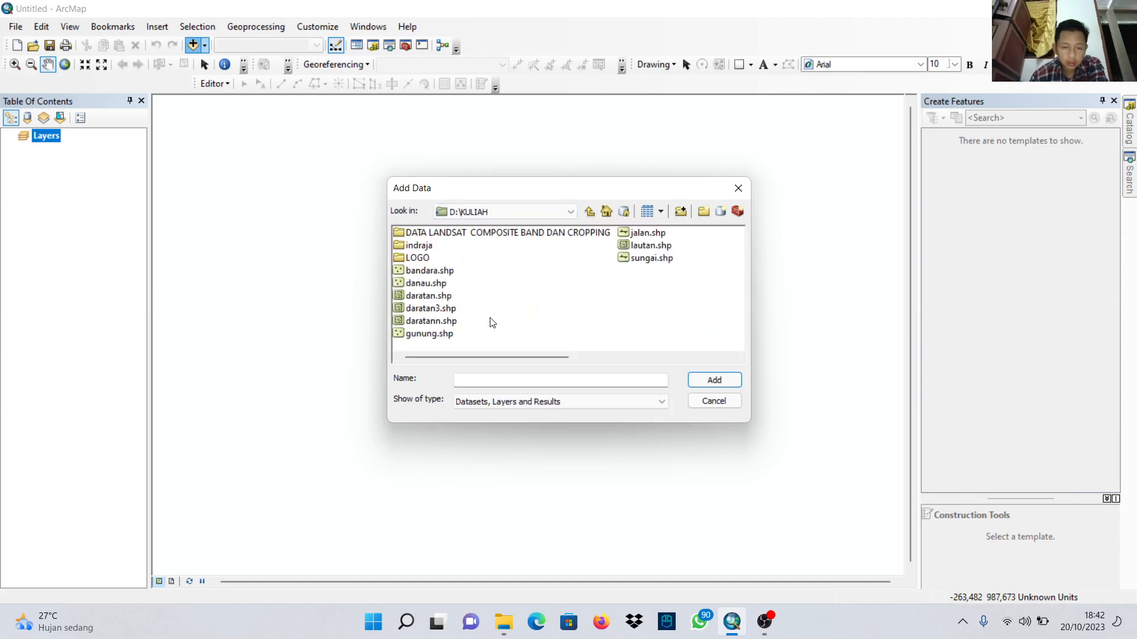
double_click(454, 234)
double_click(438, 236)
click(455, 235)
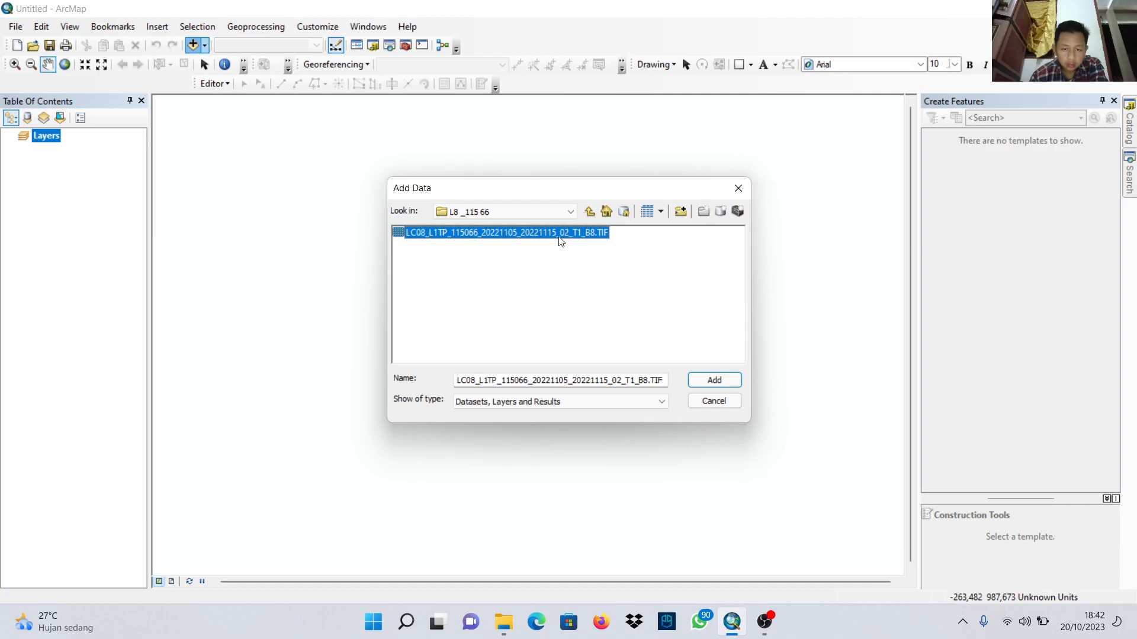
click(764, 622)
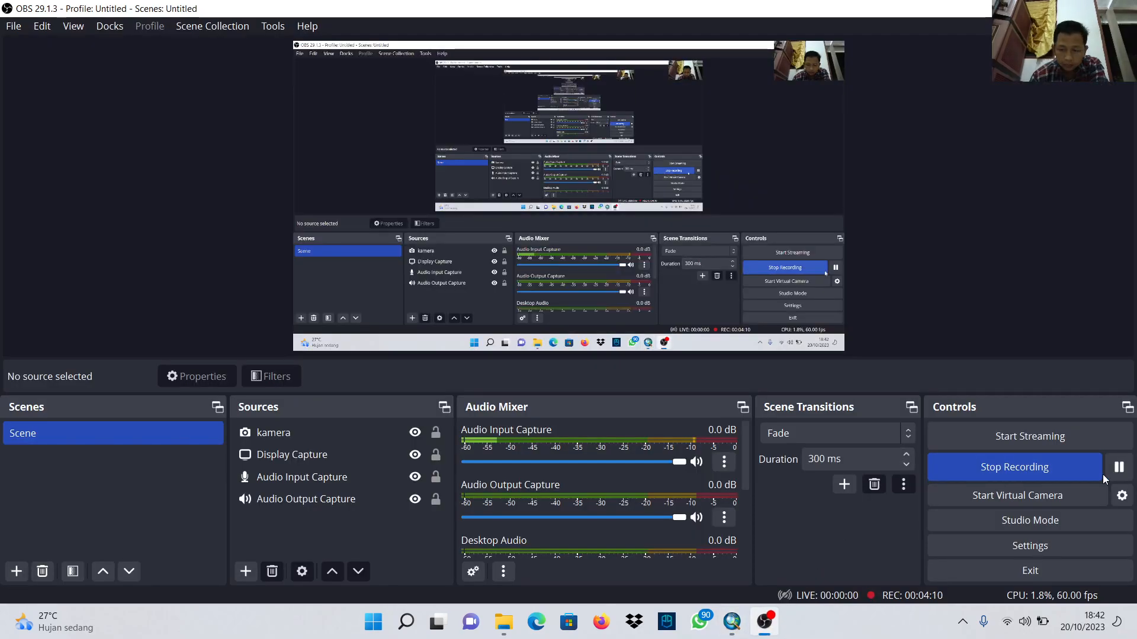
click(1118, 467)
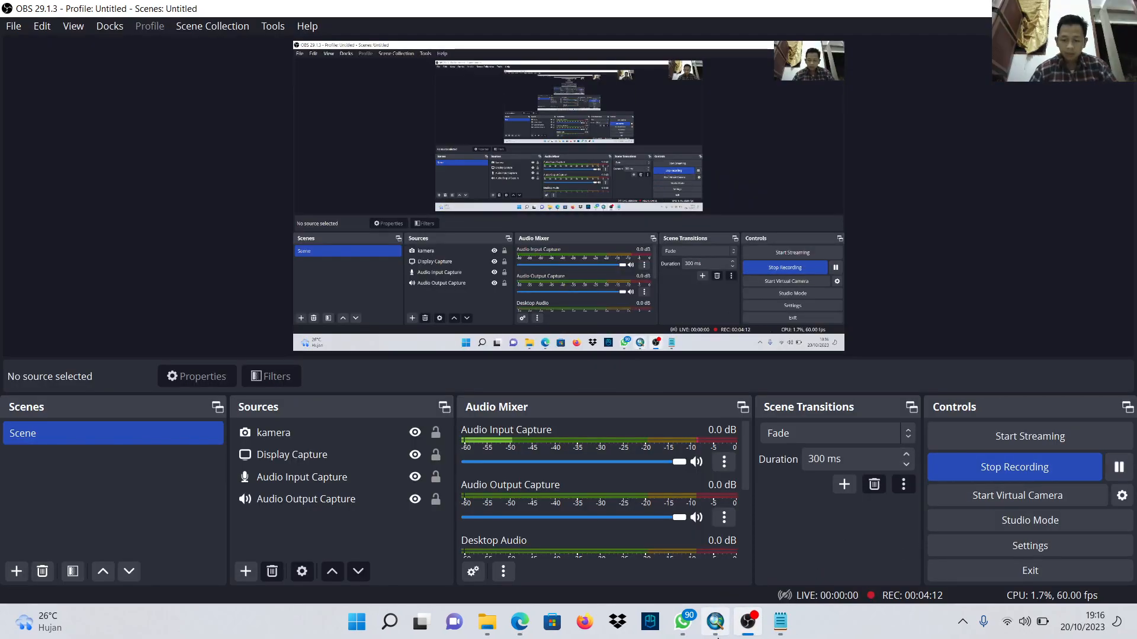
mouse_move(715, 632)
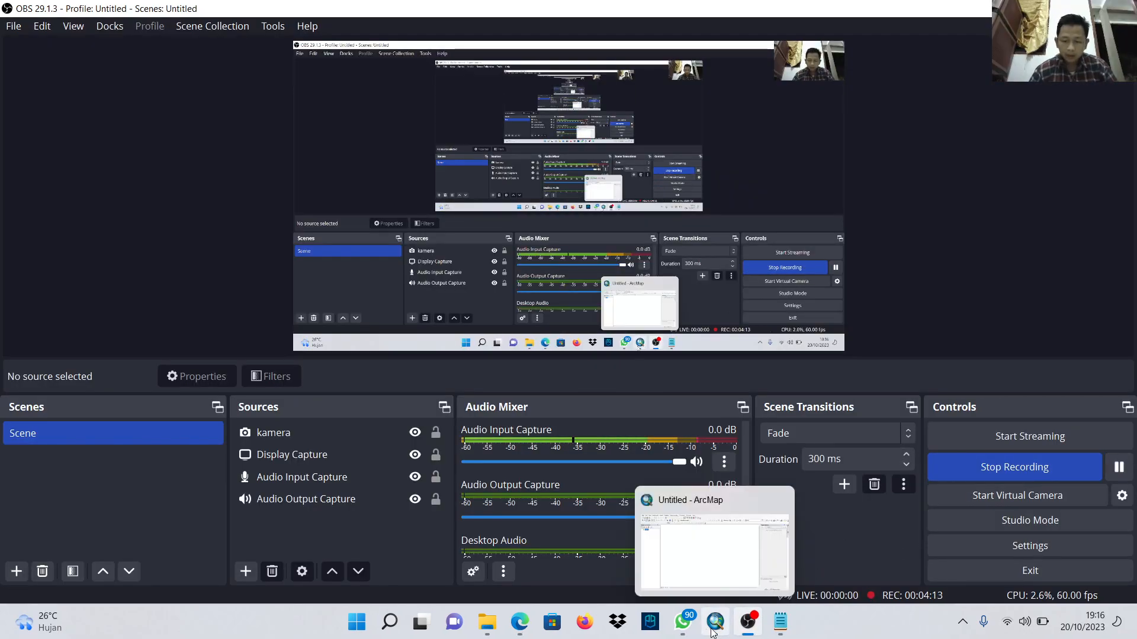
click(721, 568)
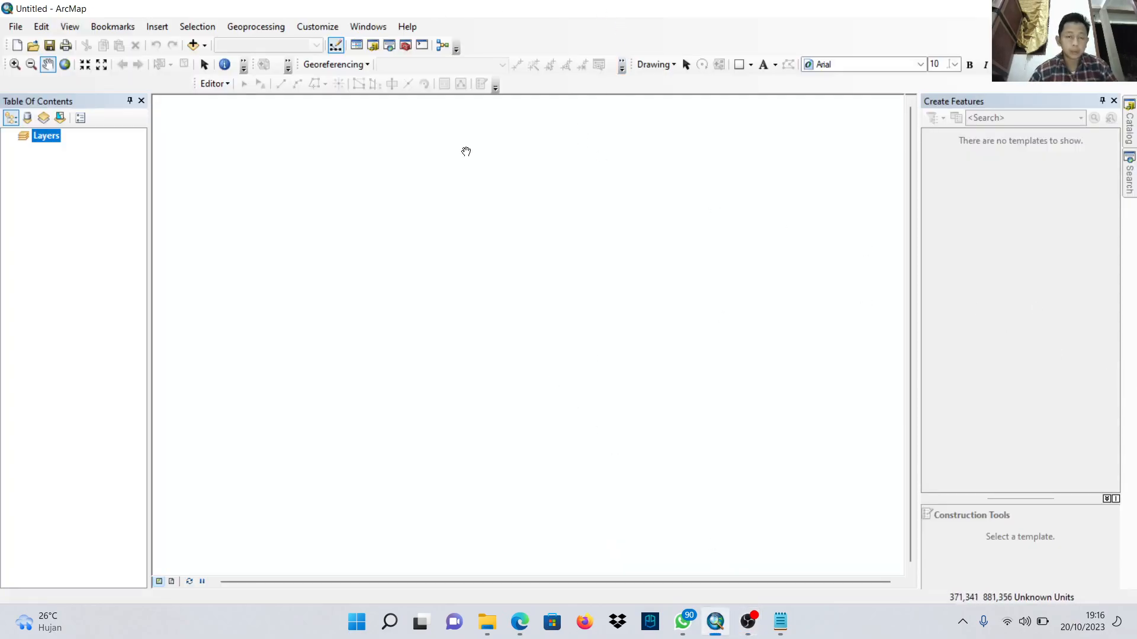
Add the Landsat 8 band rasters B1 through B7 from the L8 _115 66 folder to the map.
click(194, 45)
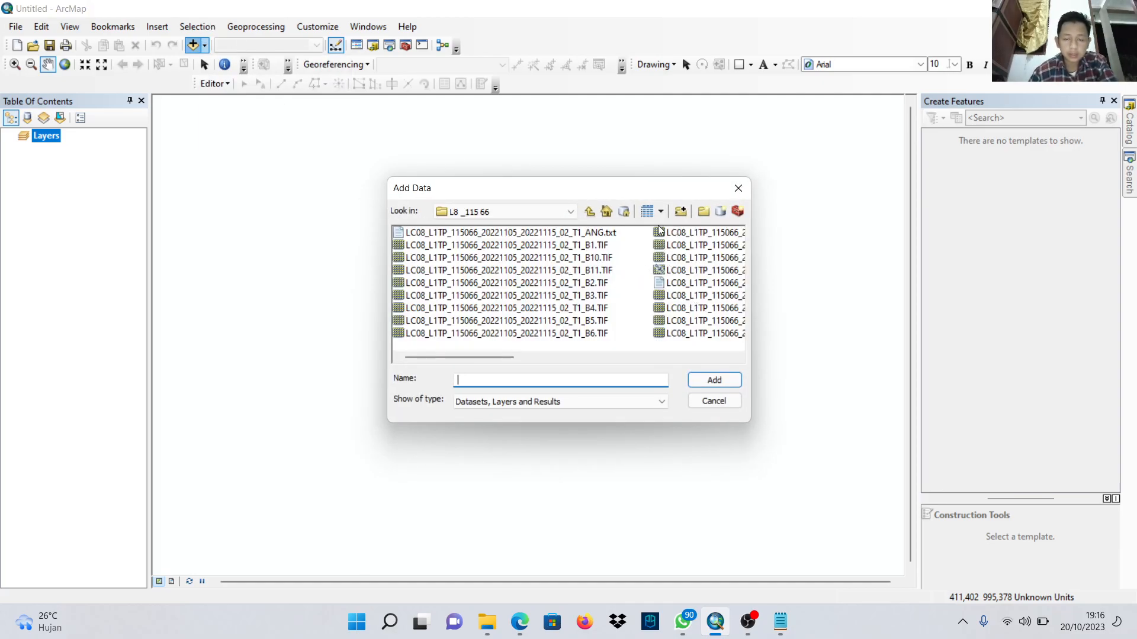
click(607, 247)
ctrl+click(597, 285)
ctrl+click(597, 298)
ctrl+click(594, 309)
ctrl+click(592, 322)
ctrl+click(592, 333)
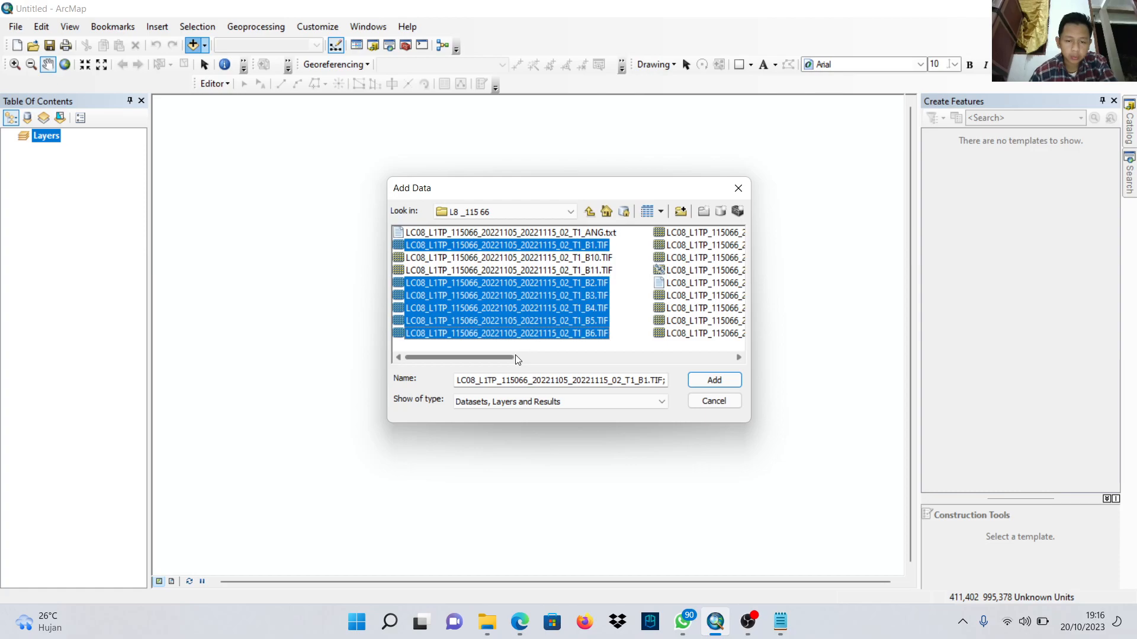
drag(511, 355, 581, 316)
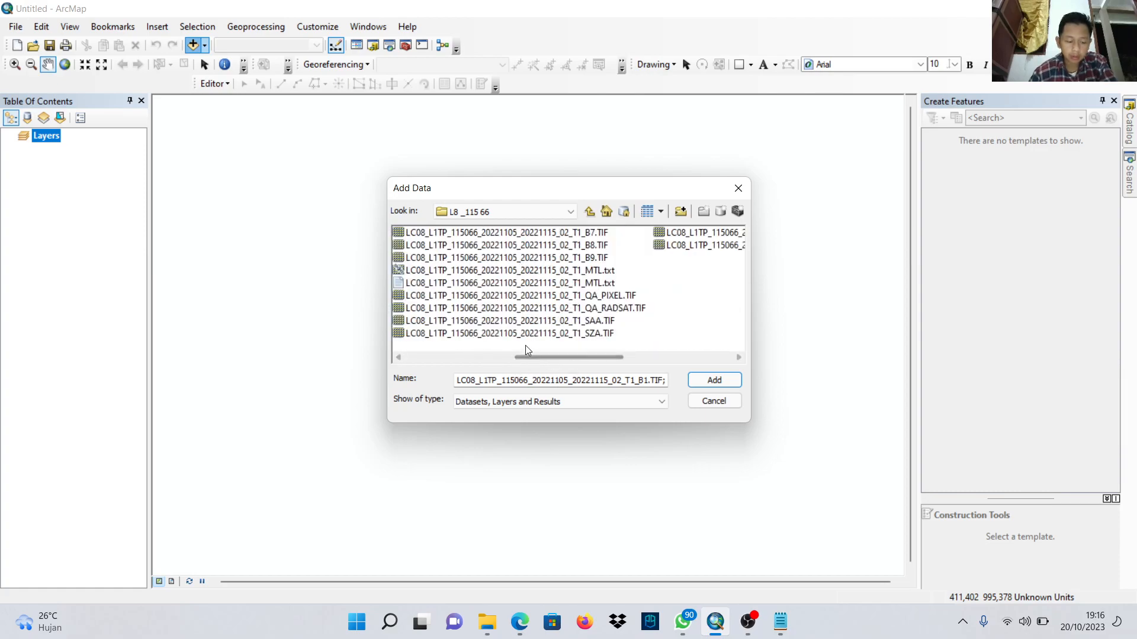
shift+click(599, 234)
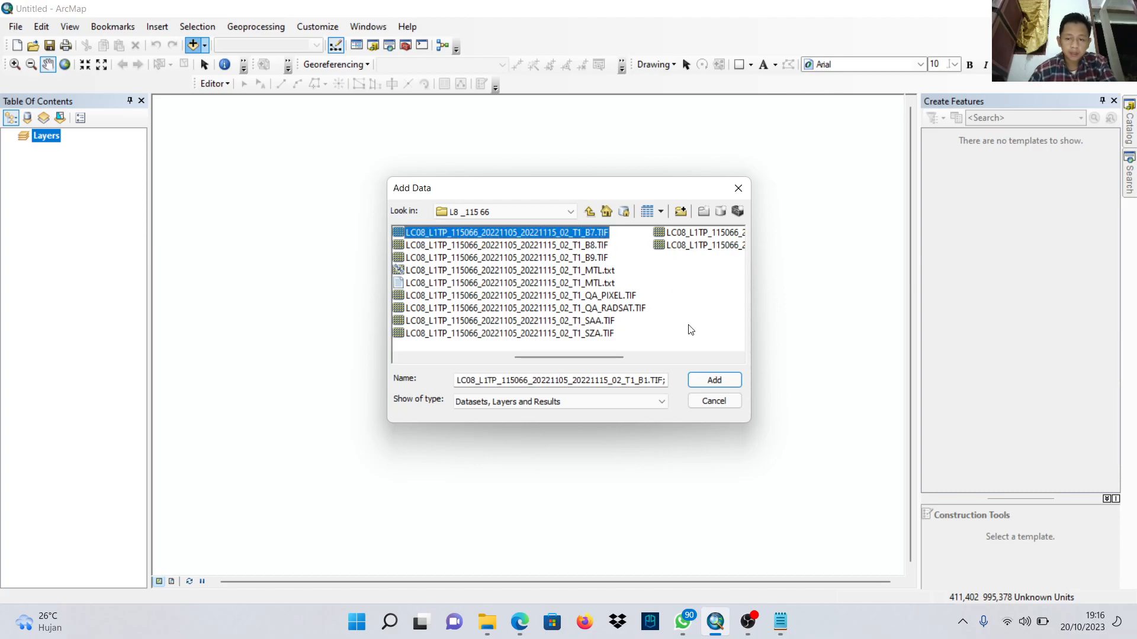
click(714, 381)
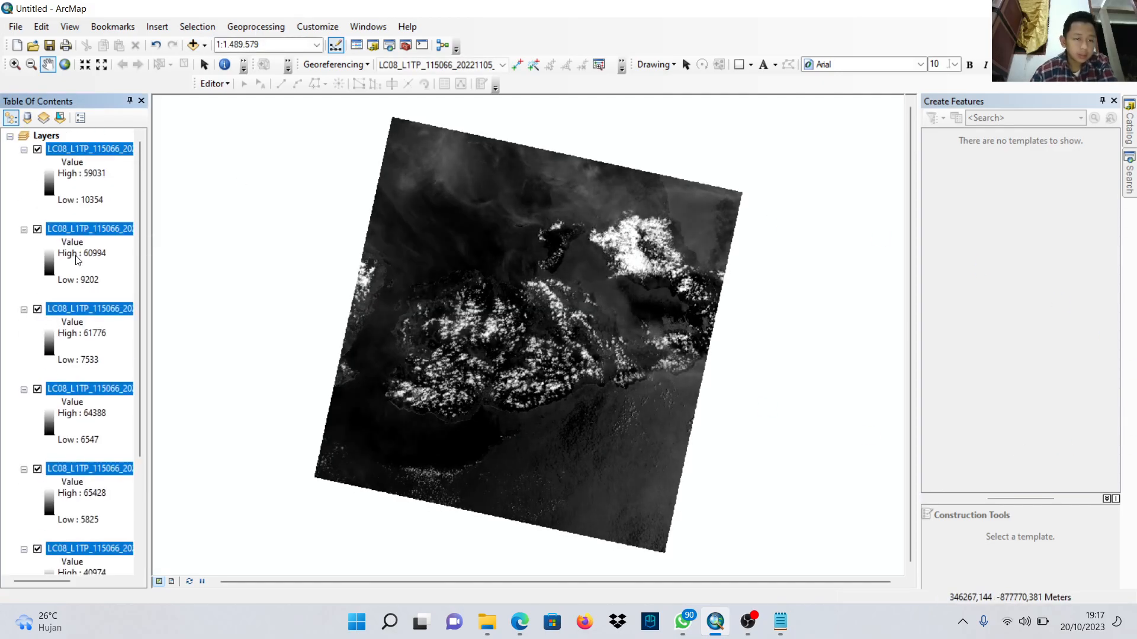
Rename the layers of the first two Landsat band rasters as B1 and B2.
double_click(119, 152)
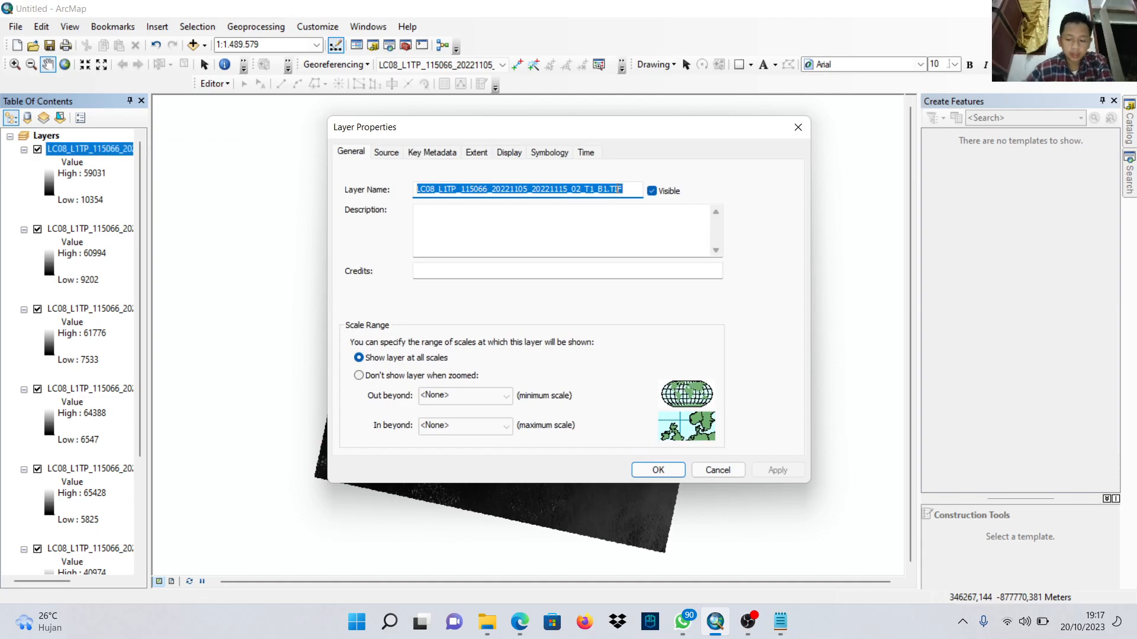
key(BackSpace)
key(Caps_Lock)
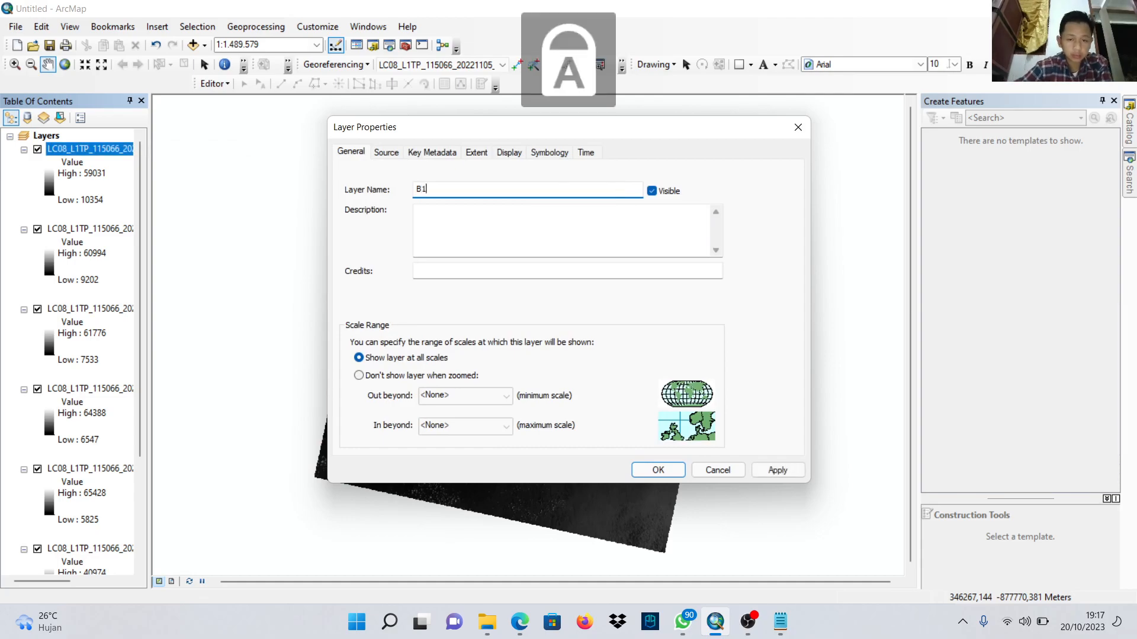
key(Return)
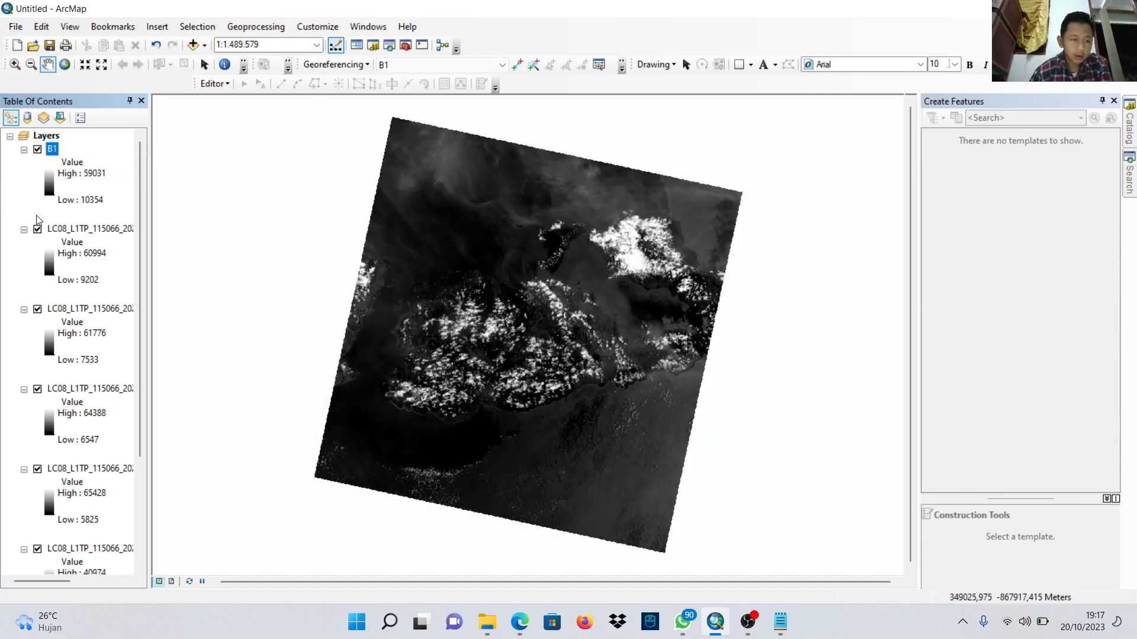
double_click(72, 229)
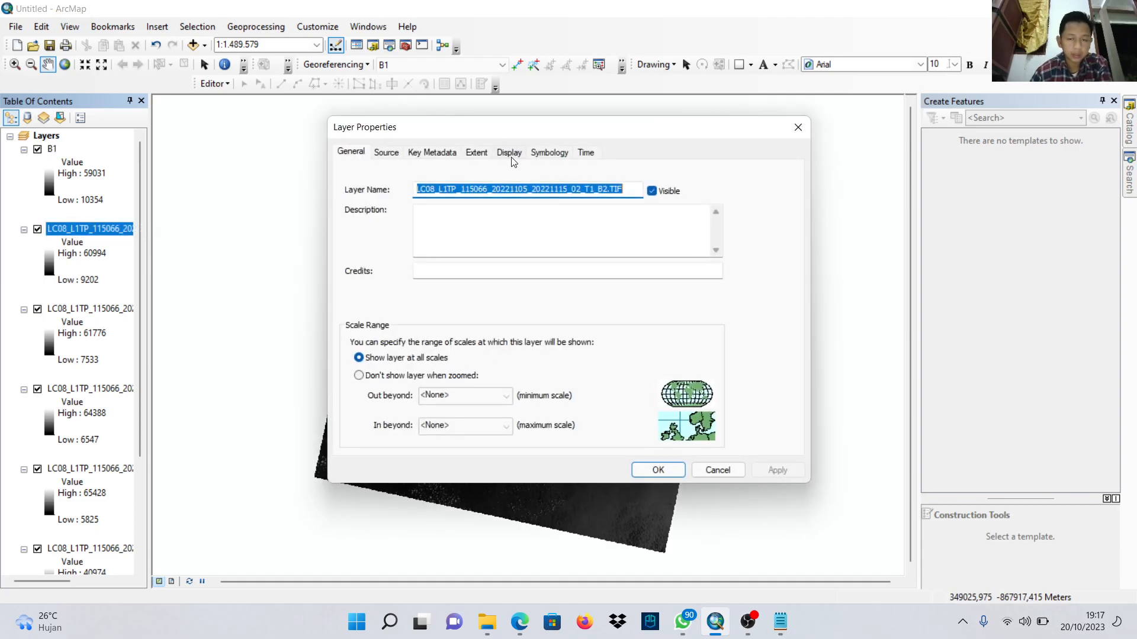
key(BackSpace)
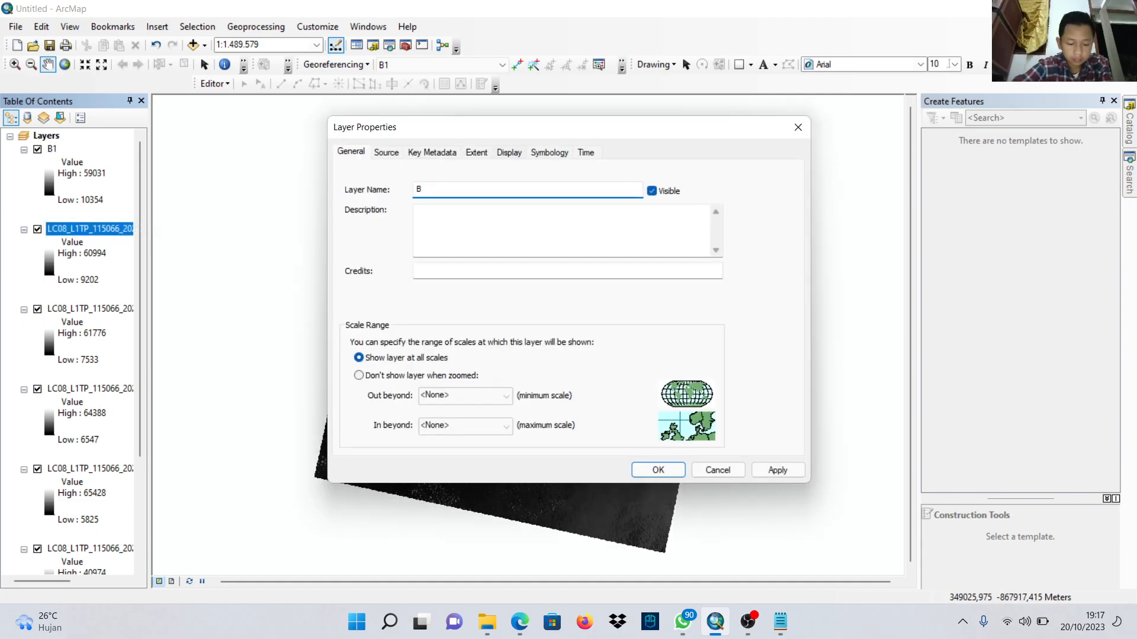
key(Return)
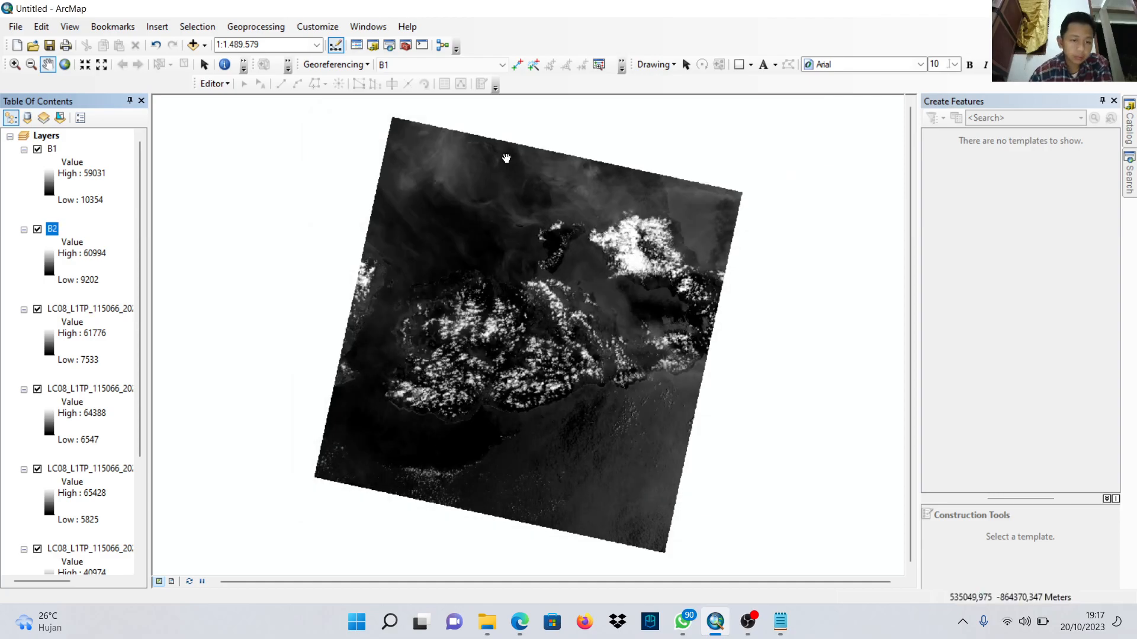
Rename the layers of the third and fourth Landsat band rasters as B3 and B4.
double_click(126, 309)
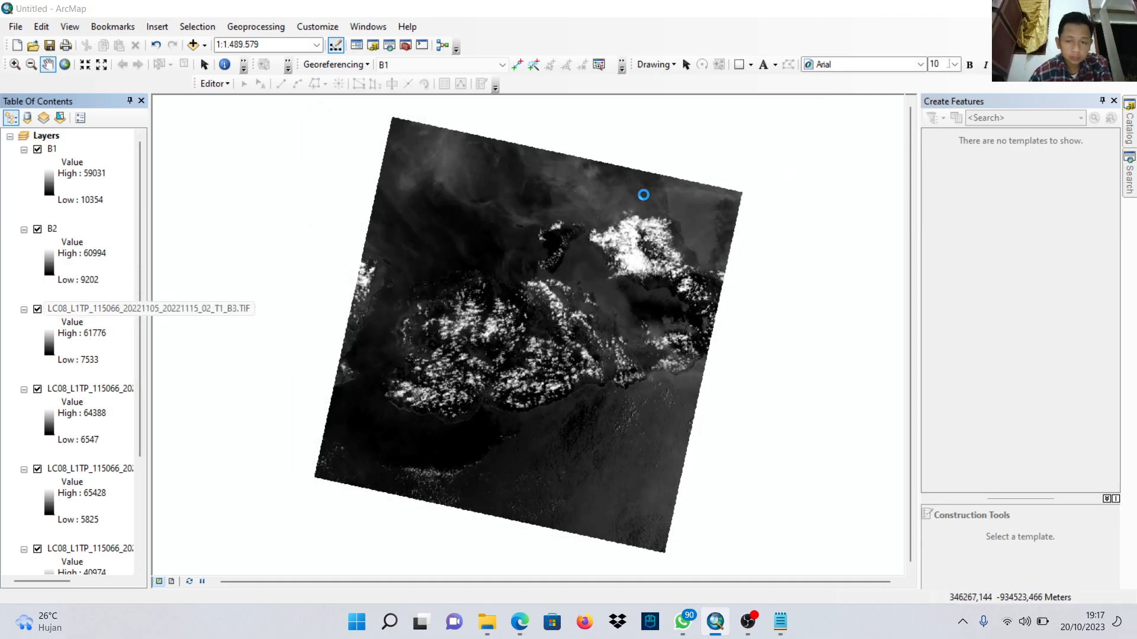
key(BackSpace)
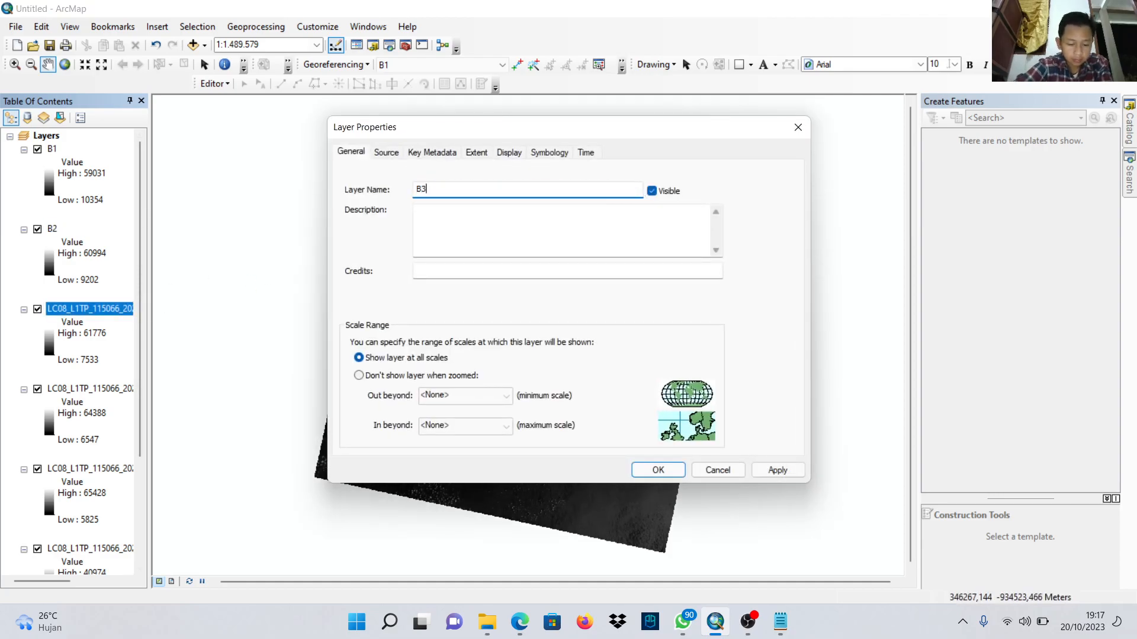
key(Return)
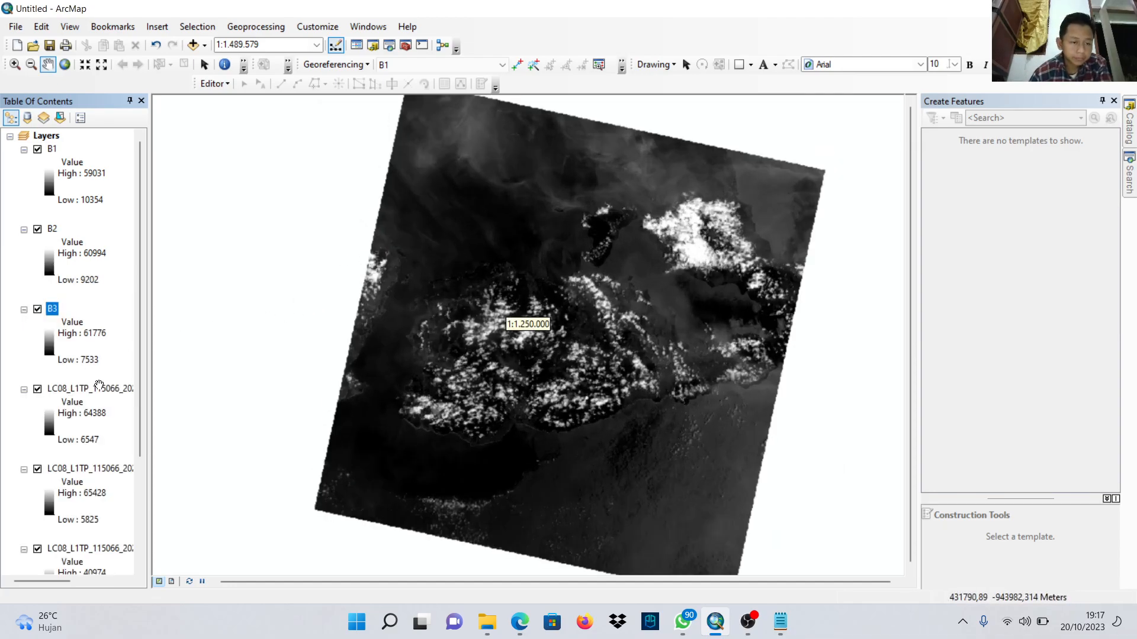
double_click(98, 387)
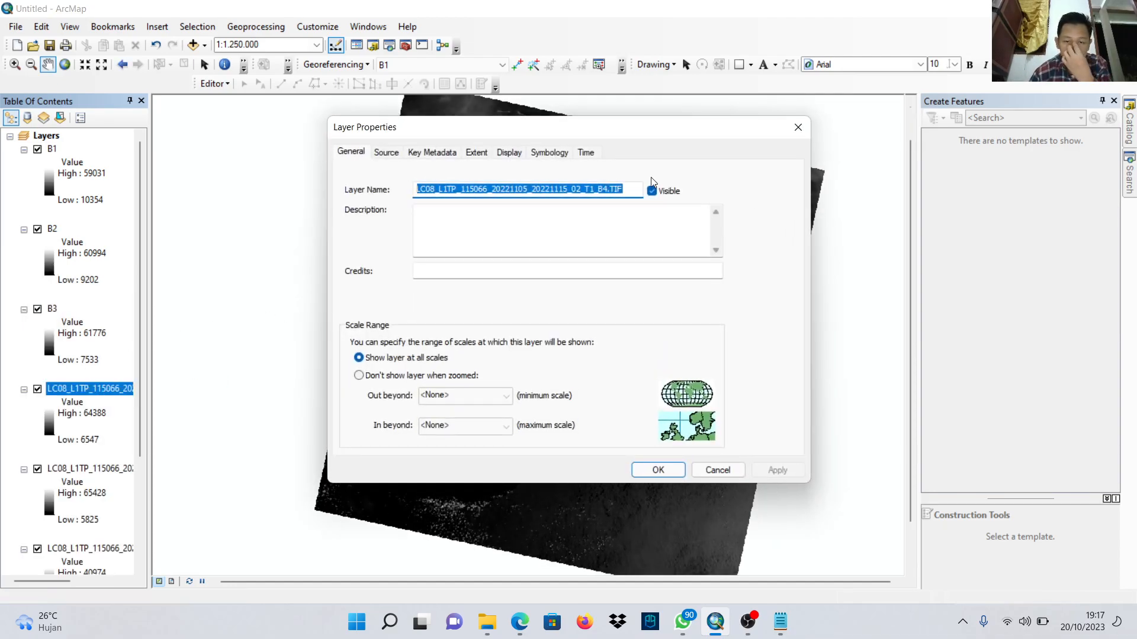
key(BackSpace)
key(Return)
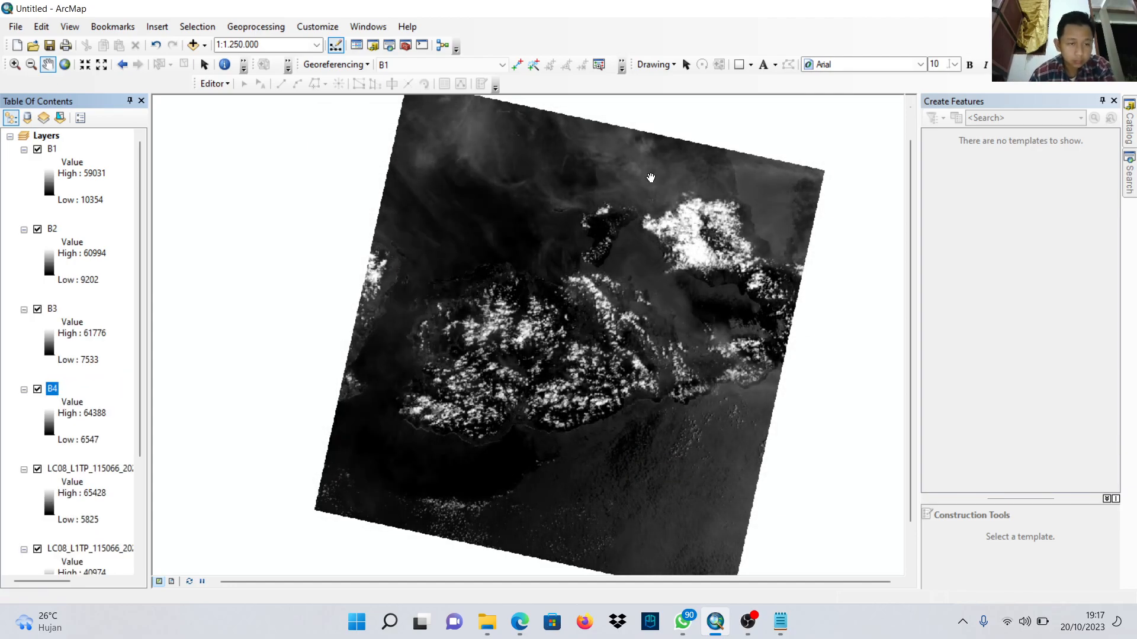
Rename the layers of the fifth and sixth Landsat band rasters as B5 and B6.
double_click(107, 466)
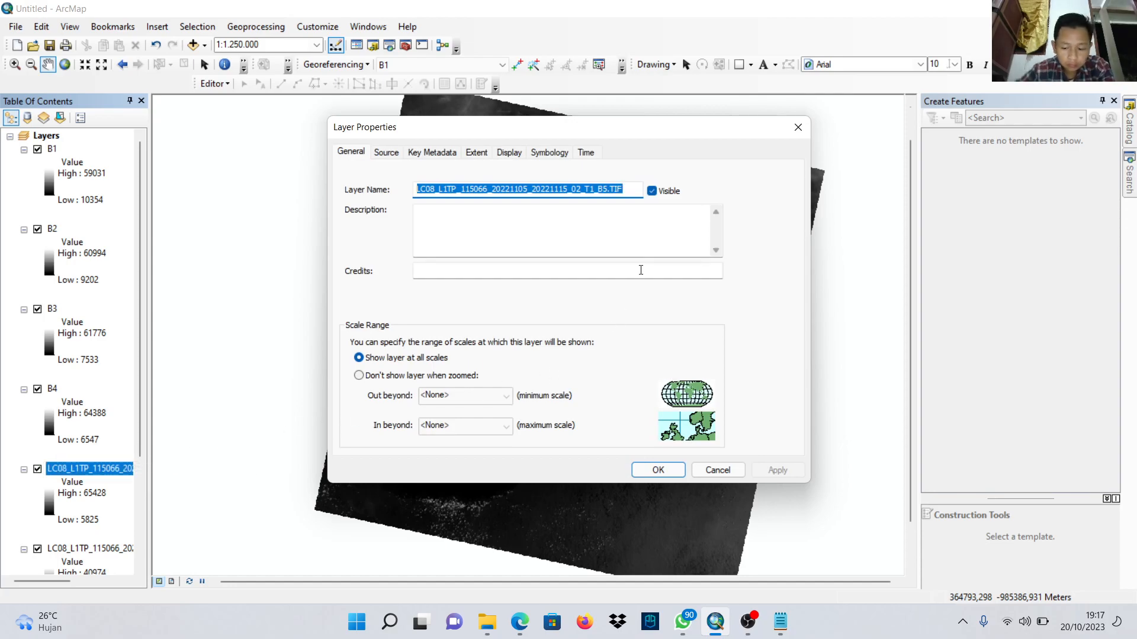
key(BackSpace)
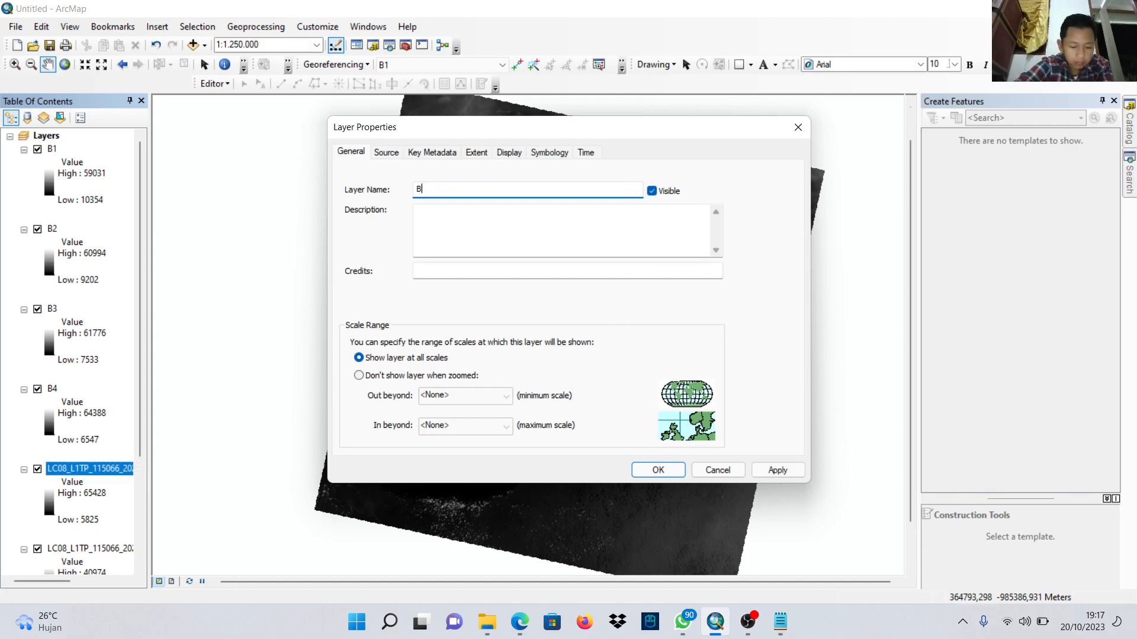
key(Return)
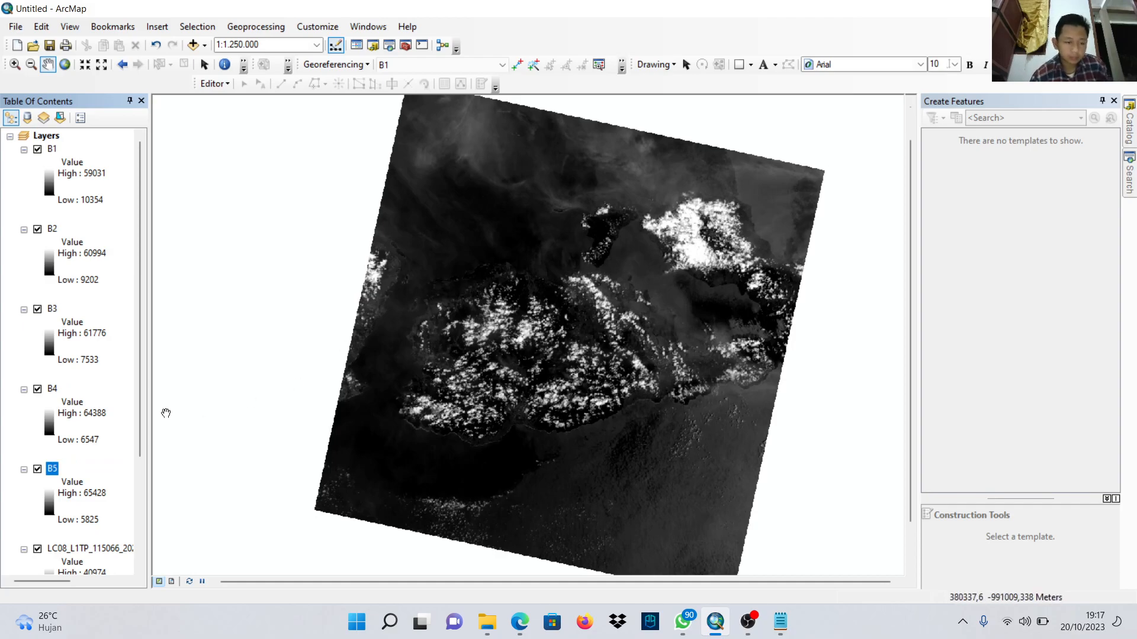
scroll(94, 392, down, 3)
double_click(89, 455)
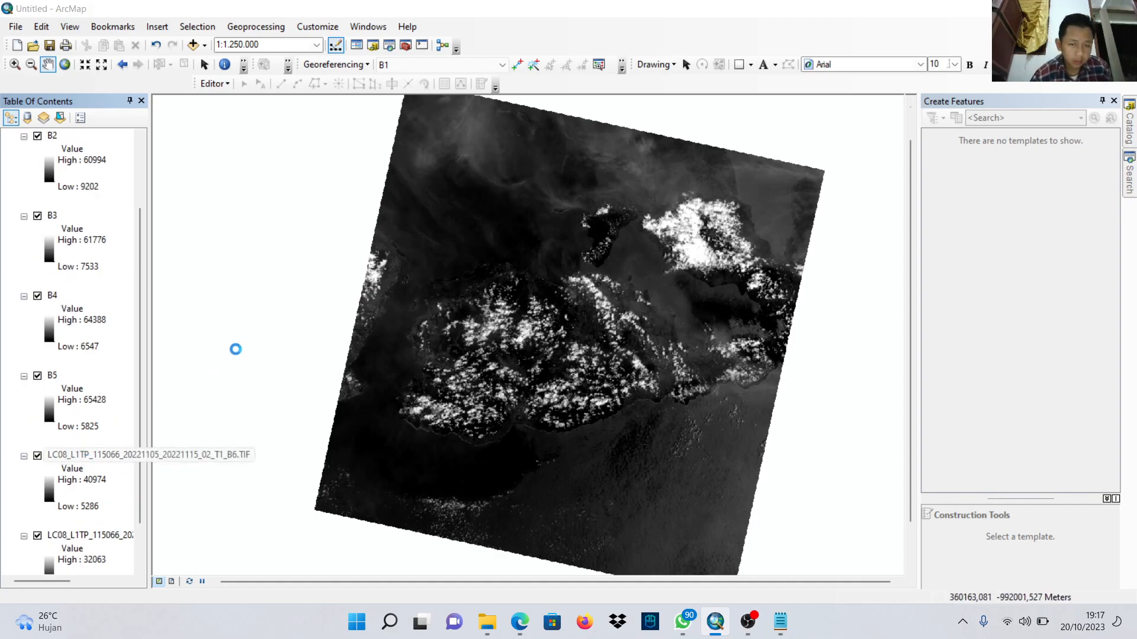
key(BackSpace)
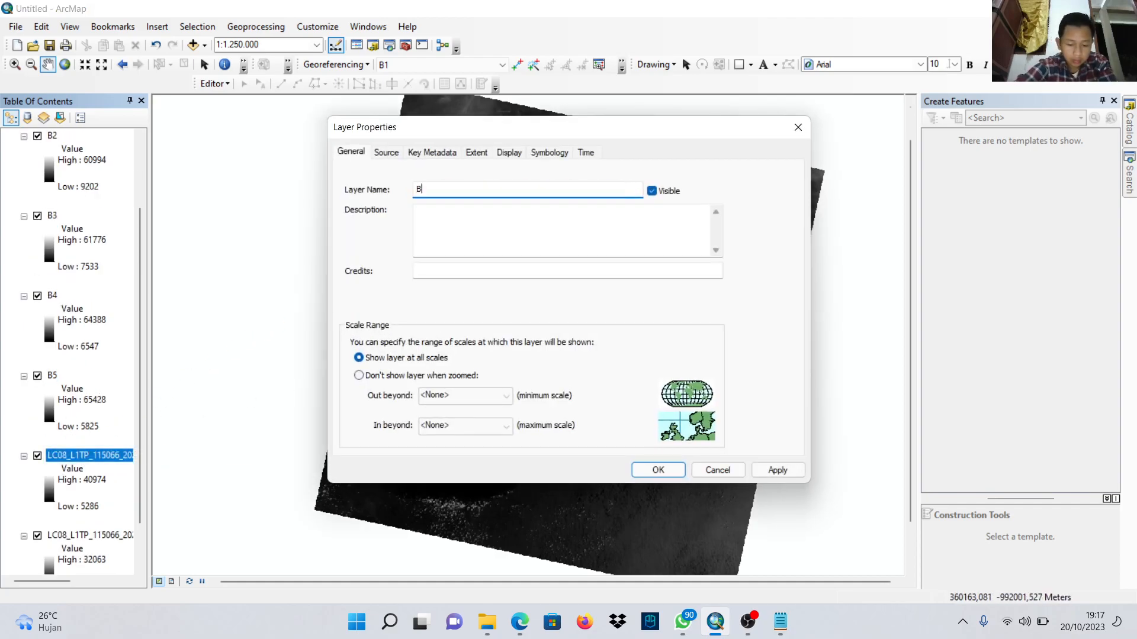
key(Return)
scroll(64, 304, down, 2)
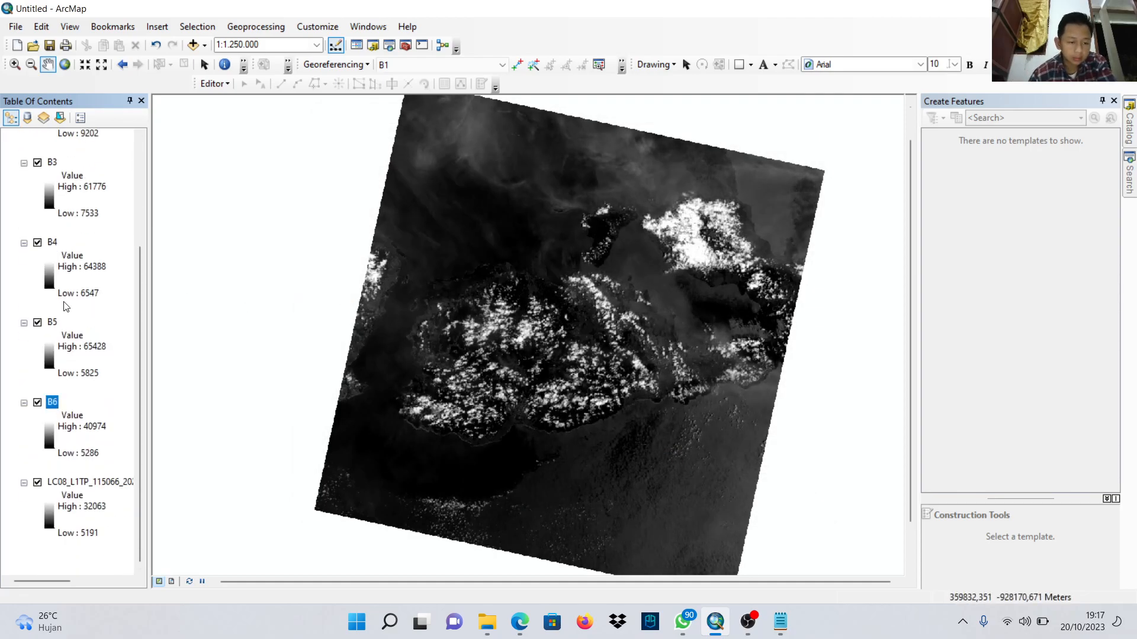
Rename the layer of the seventh Landsat band raster as B7.
double_click(98, 483)
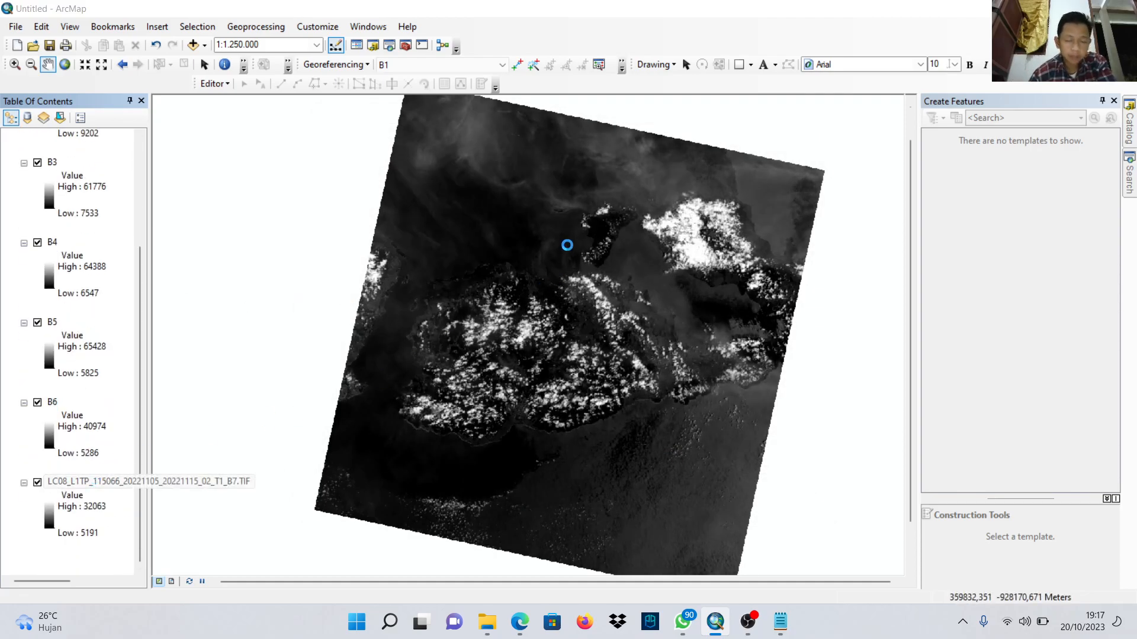
key(BackSpace)
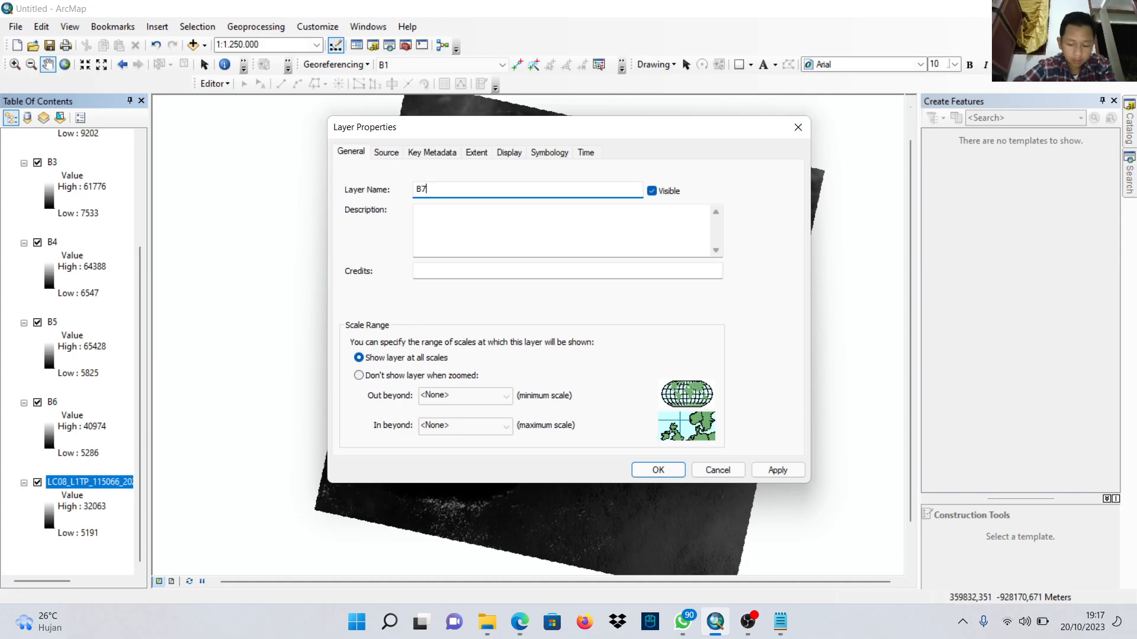
key(Return)
scroll(72, 396, up, 4)
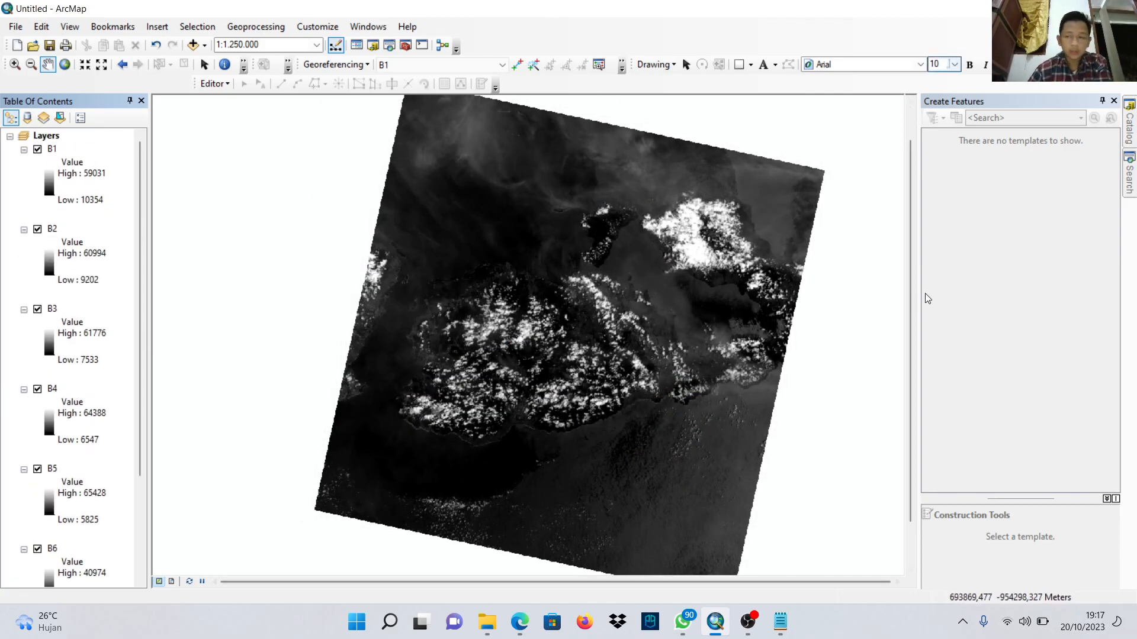
Search the tools for "composite band" and open the Composite Bands (Data Management) tool.
click(1131, 176)
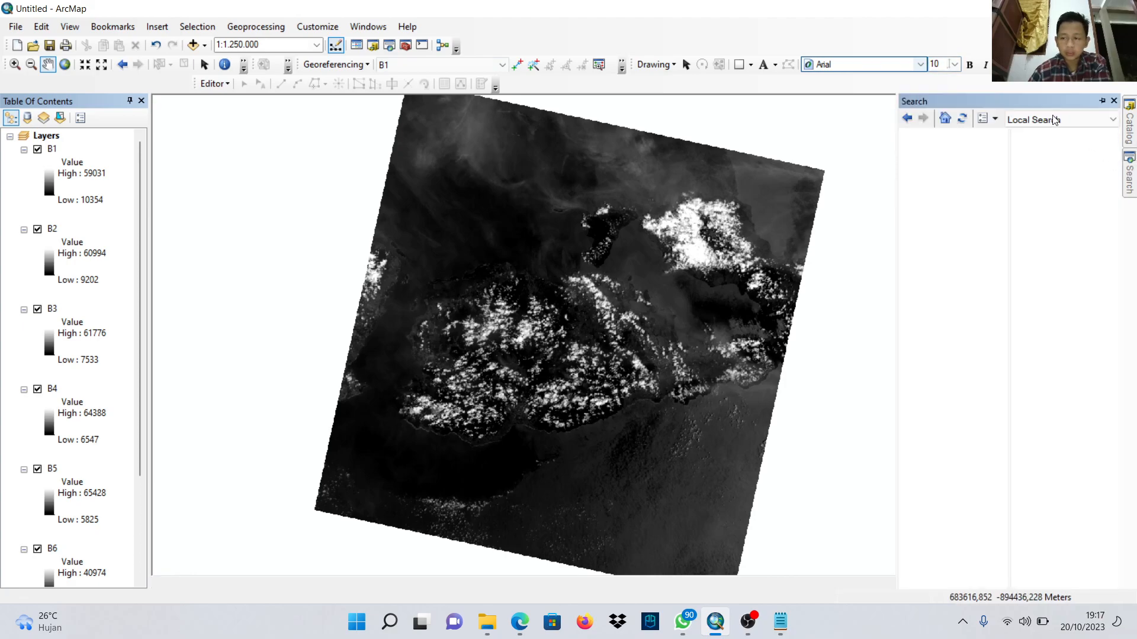
key(Caps_Lock)
text(composite band)
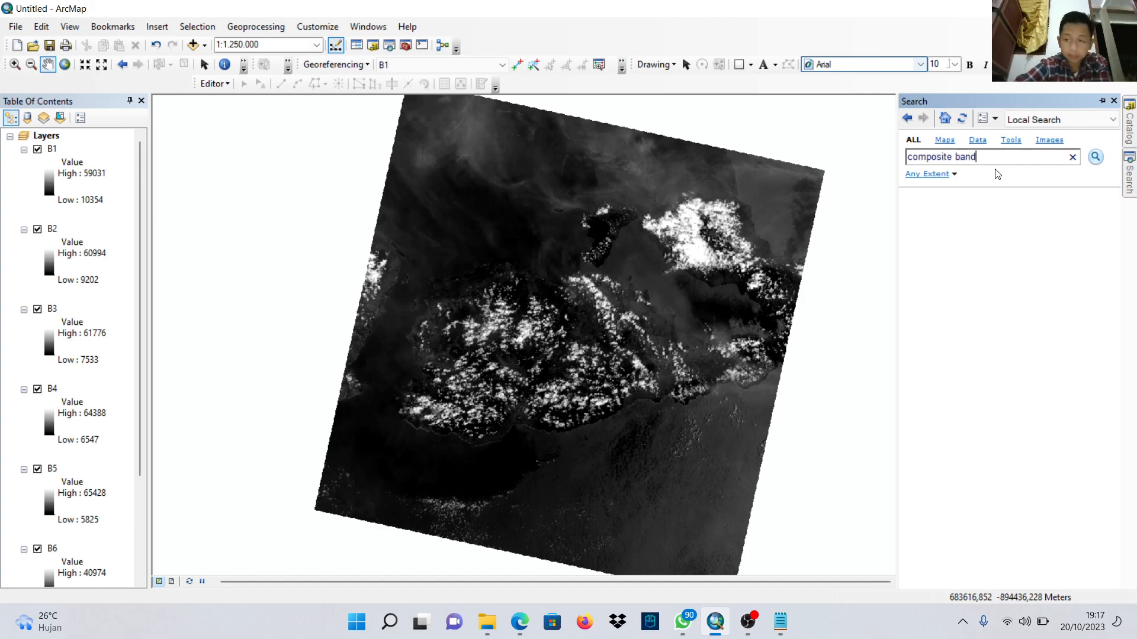
key(Return)
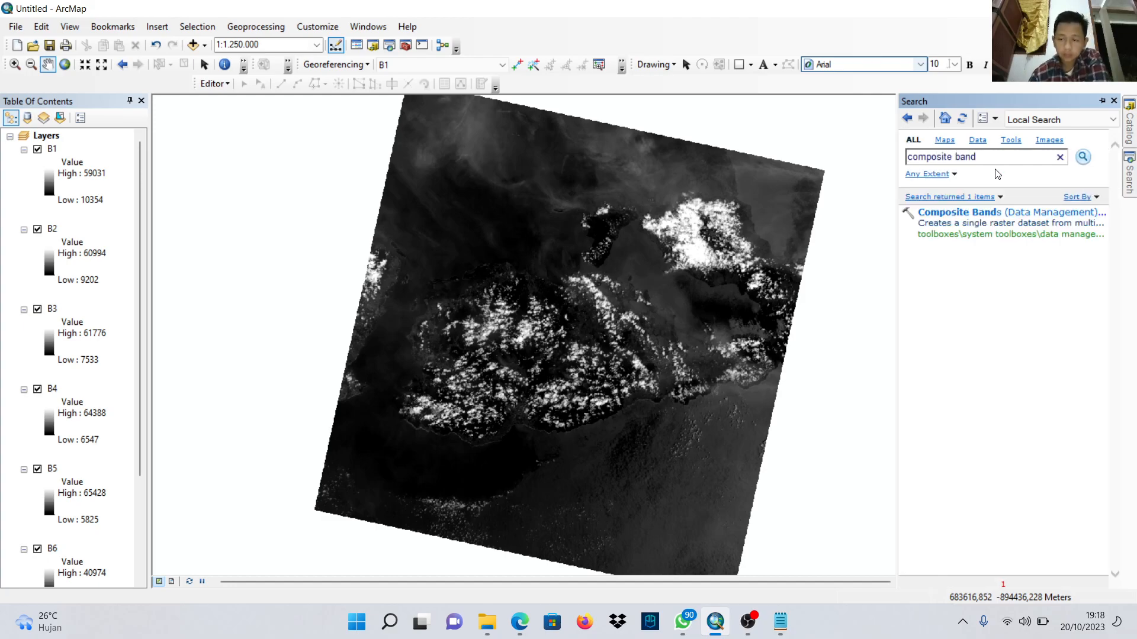
click(998, 213)
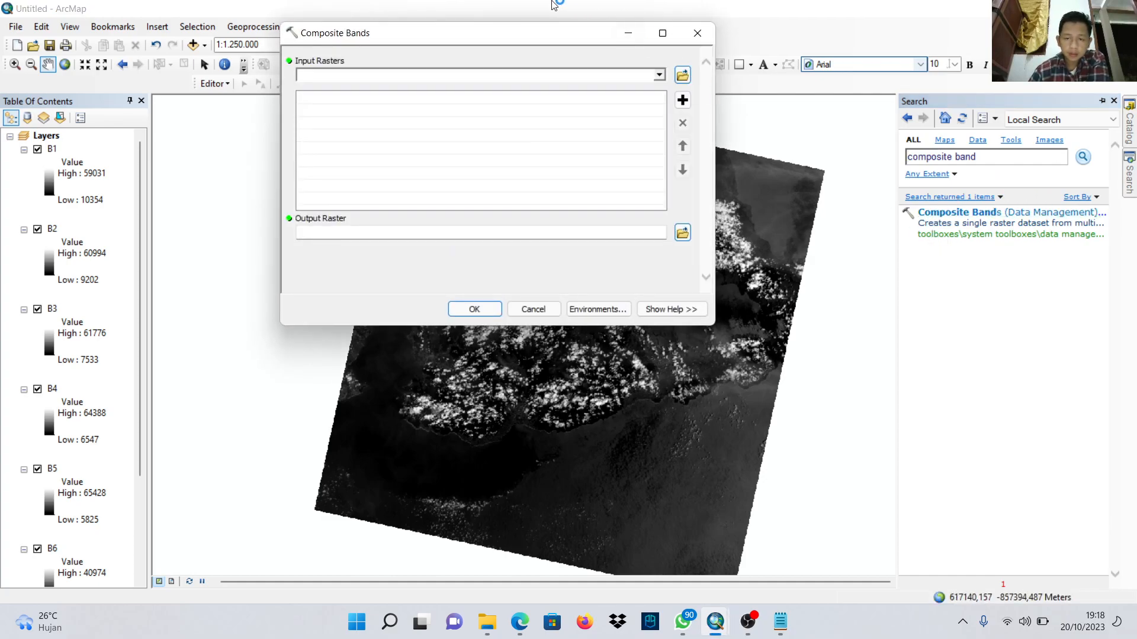
Add layers B1 and B2 as the first two input rasters of Composite Bands.
click(683, 75)
click(661, 64)
click(659, 76)
click(658, 76)
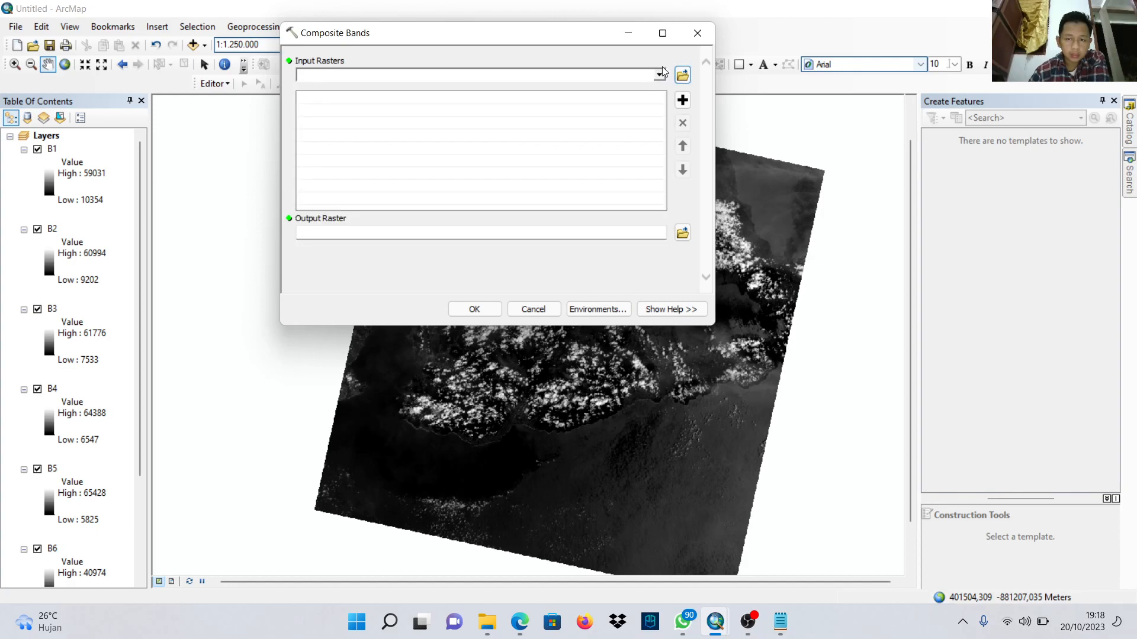
click(661, 76)
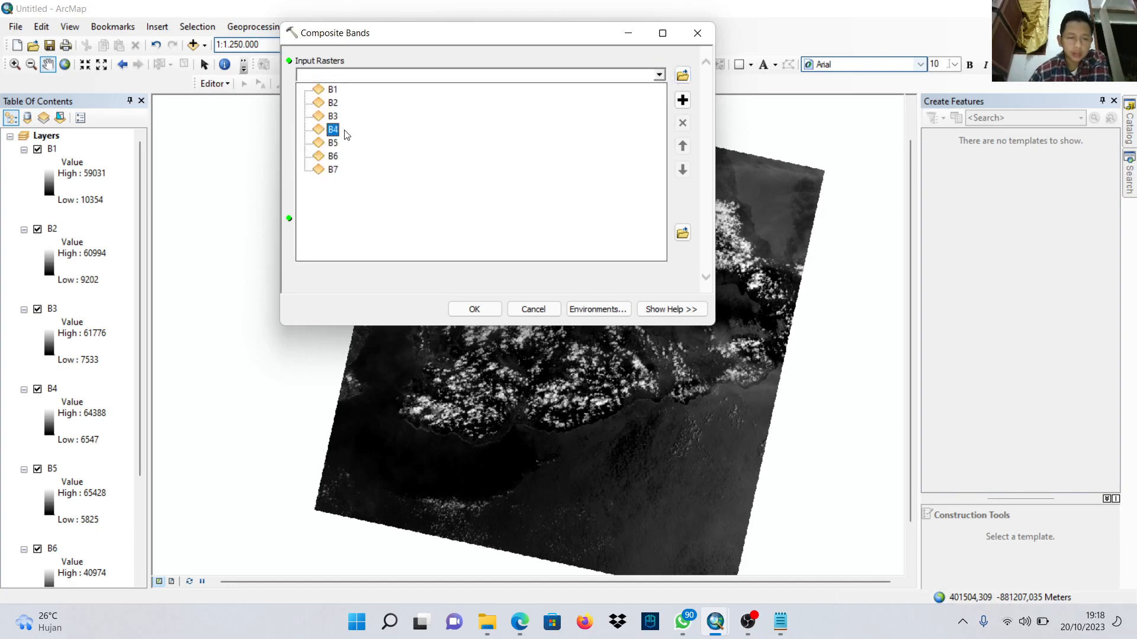
click(333, 89)
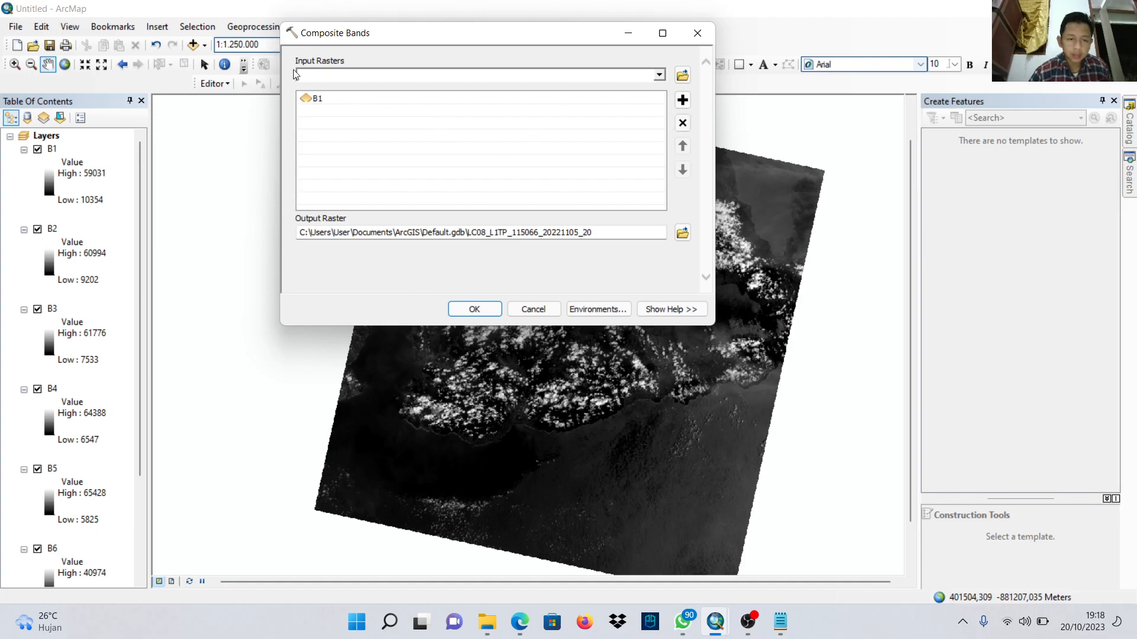
click(658, 75)
click(331, 102)
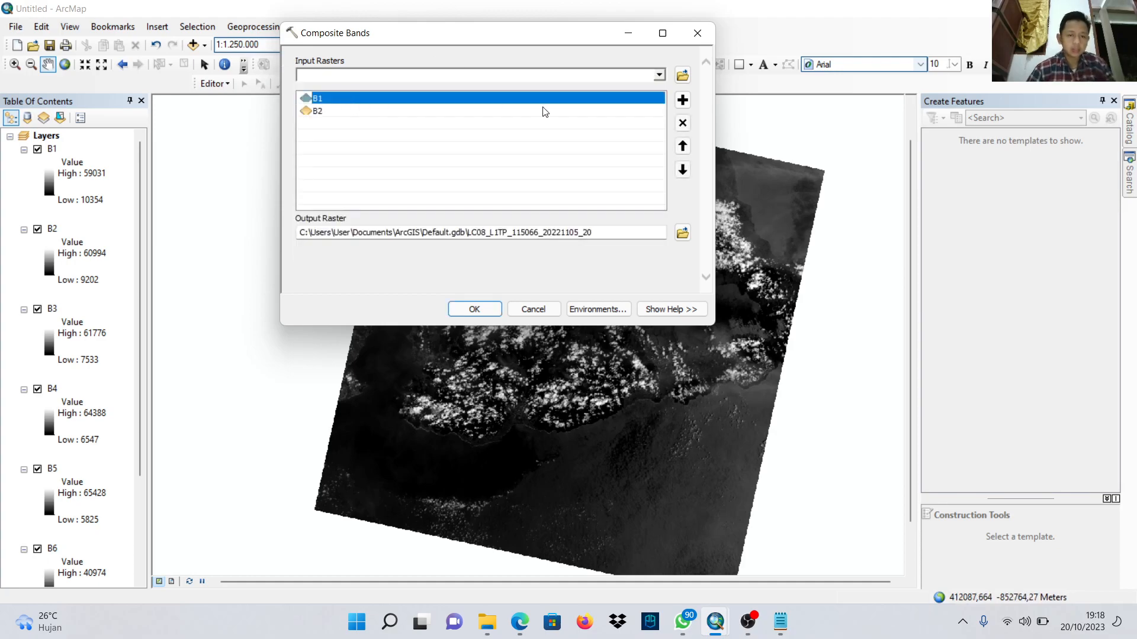
Add layers B3, B4, B5, B6 and B7 in order to the Composite Bands input rasters.
click(659, 76)
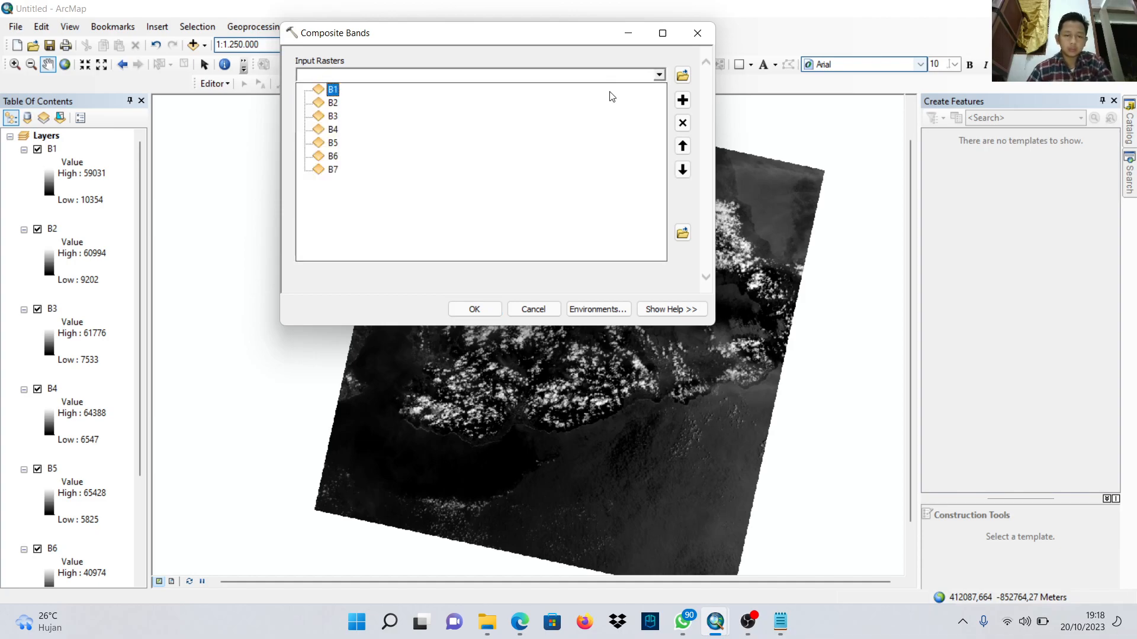
click(332, 117)
click(659, 76)
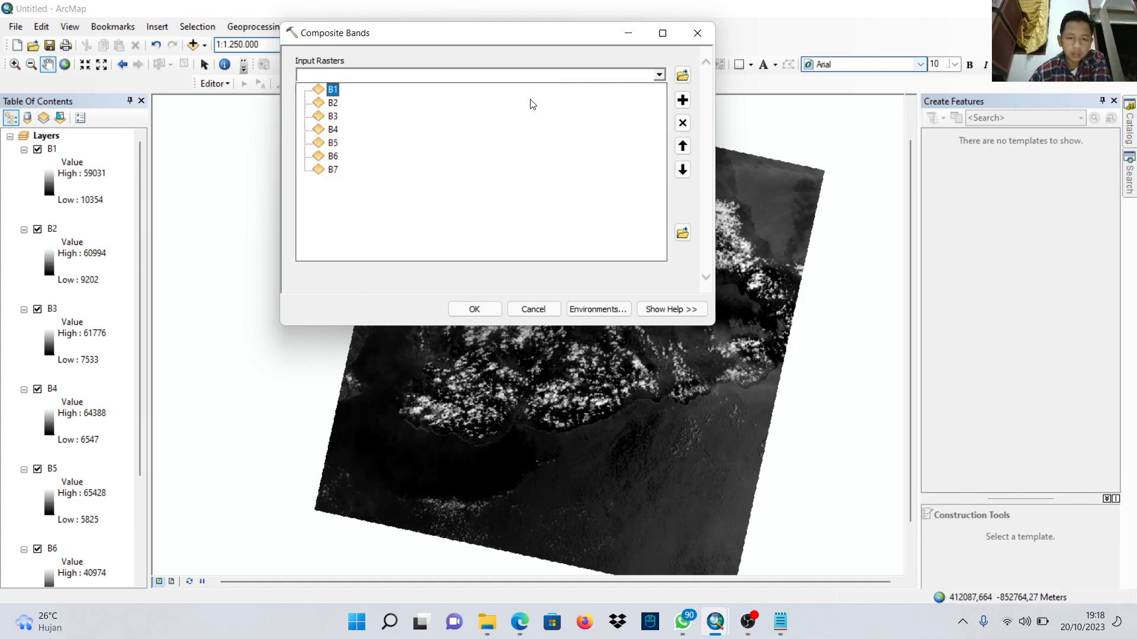
click(334, 127)
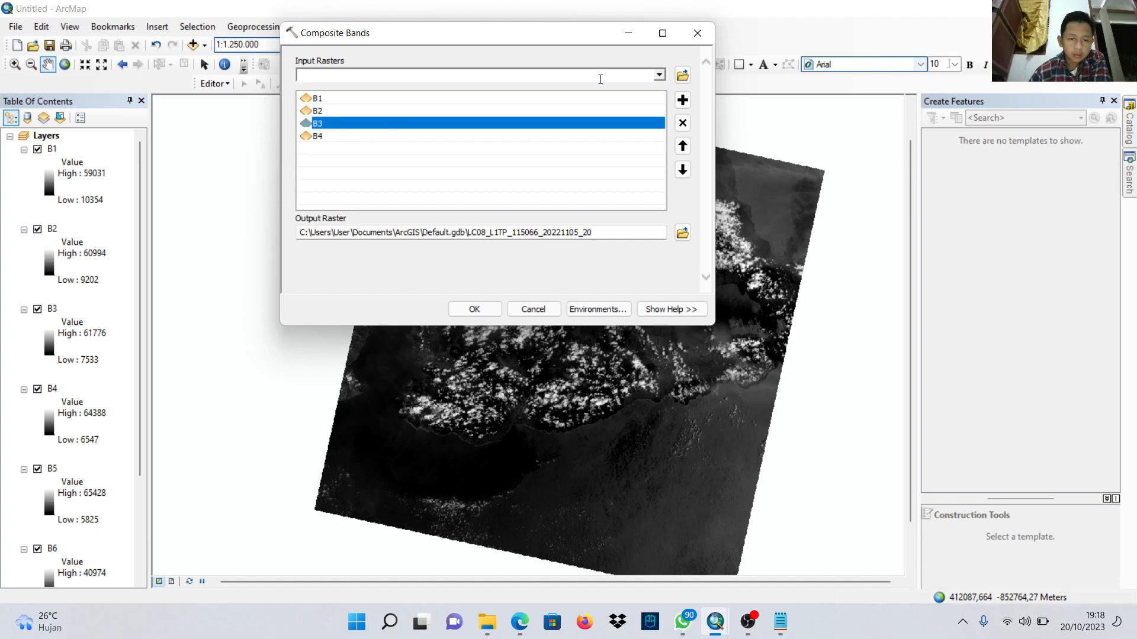
click(657, 76)
click(330, 142)
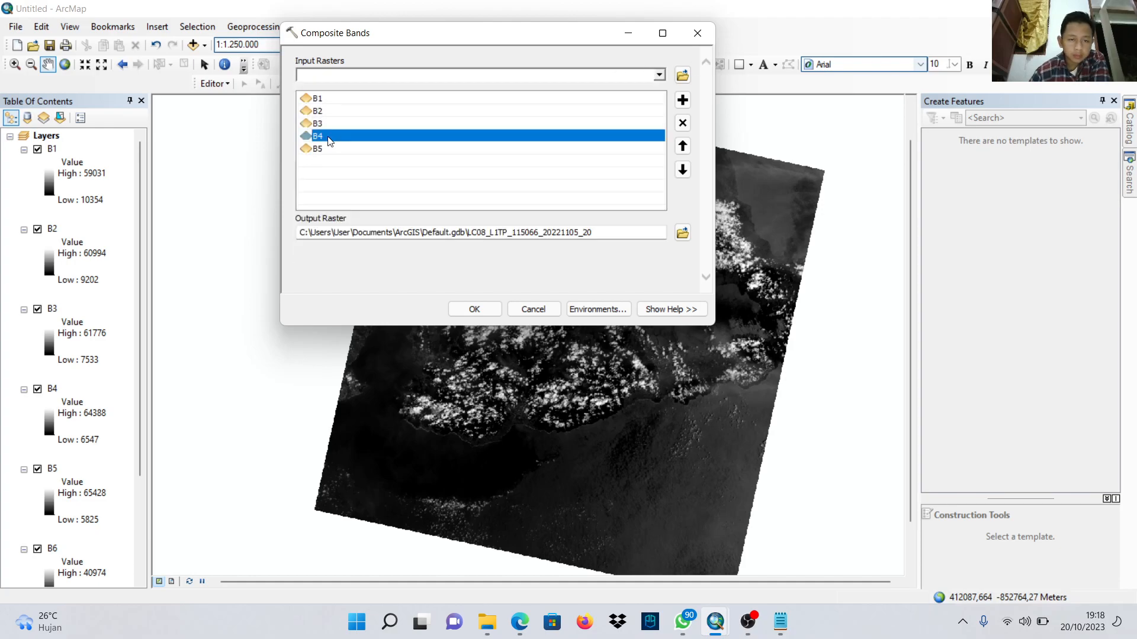
click(659, 76)
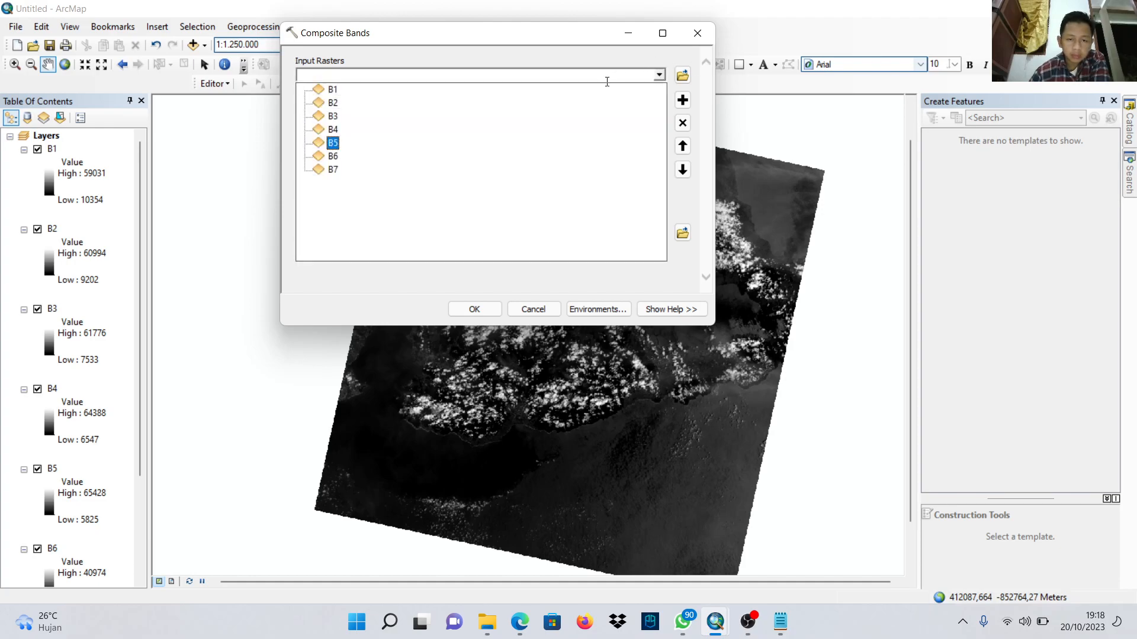
click(333, 154)
click(657, 76)
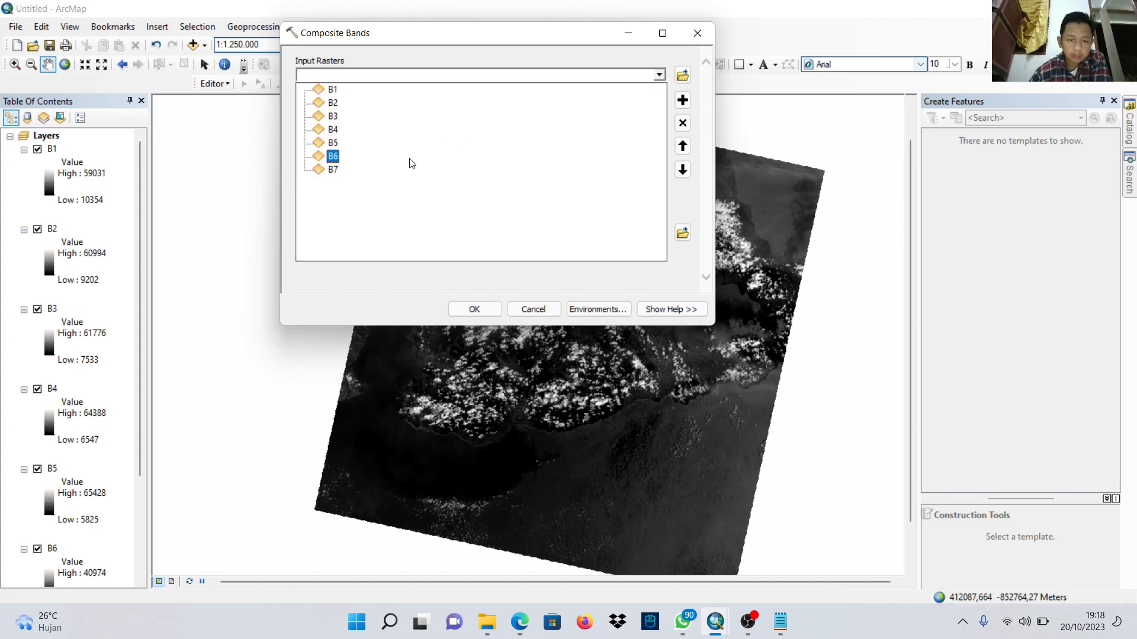
click(334, 168)
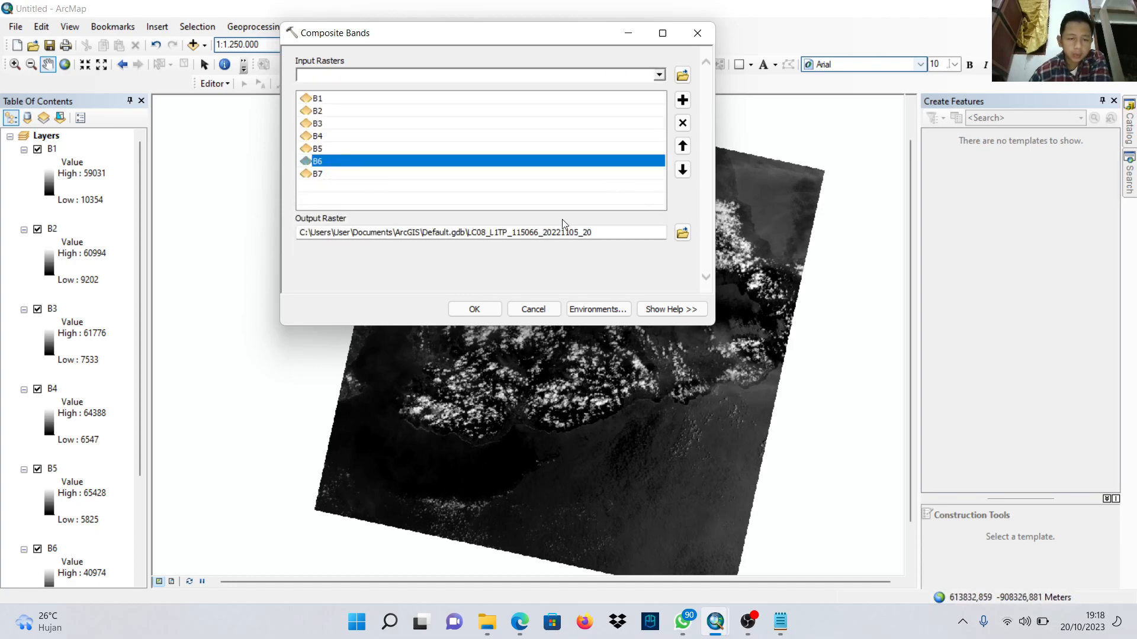
Browse for the output raster location to the DATA LANDSAT COMPOSITE BAND DAN CROPPING folder in D:\KULIAH.
click(682, 235)
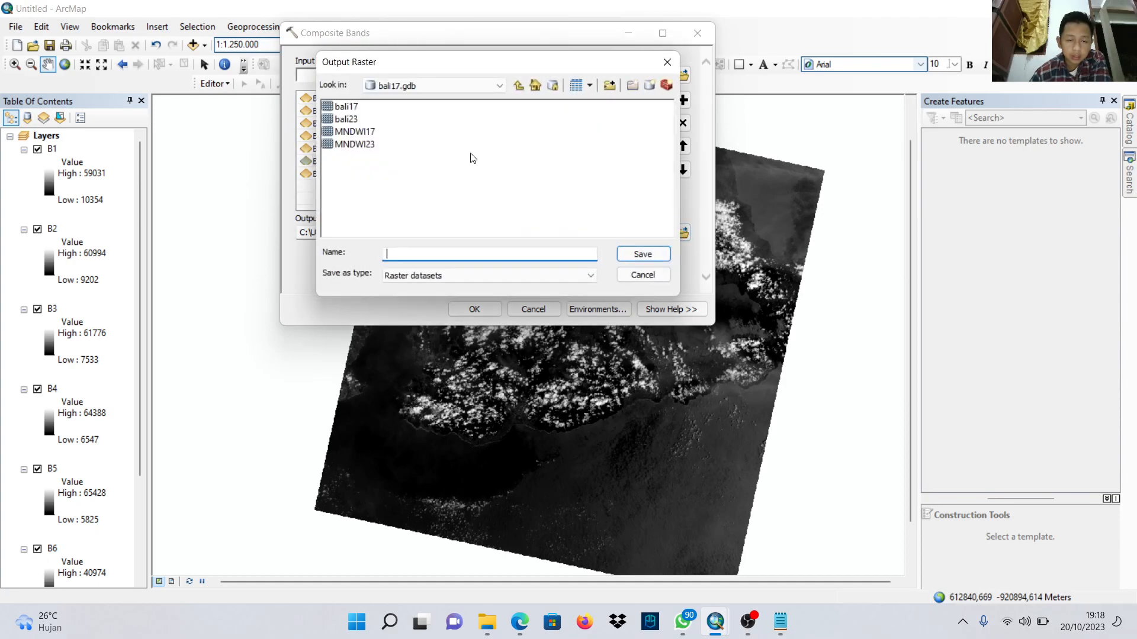
click(495, 86)
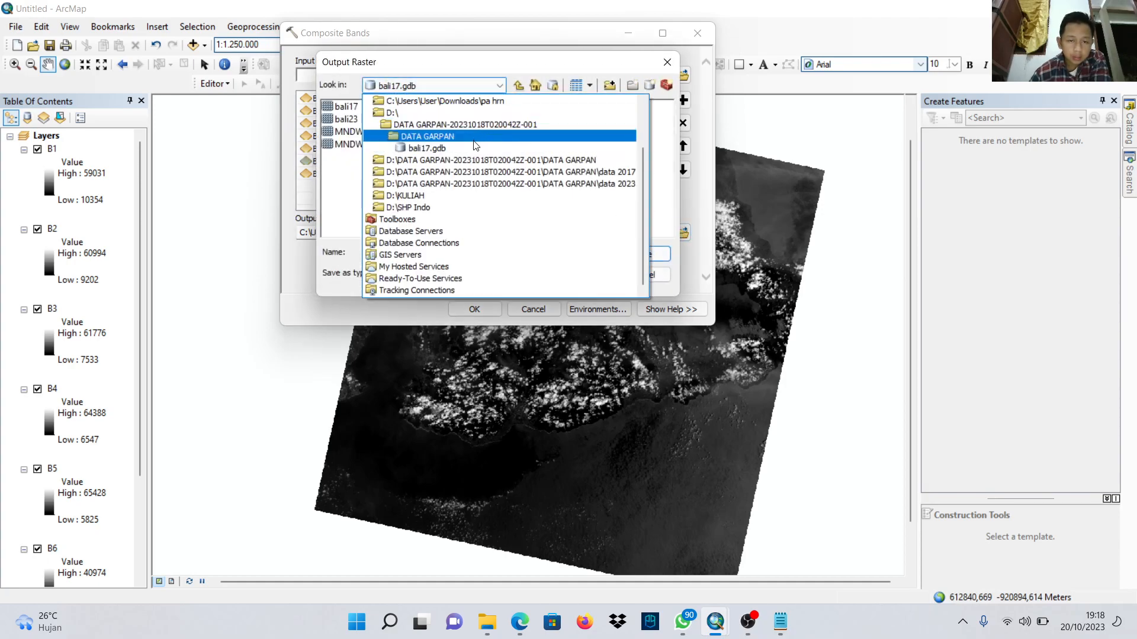
click(433, 197)
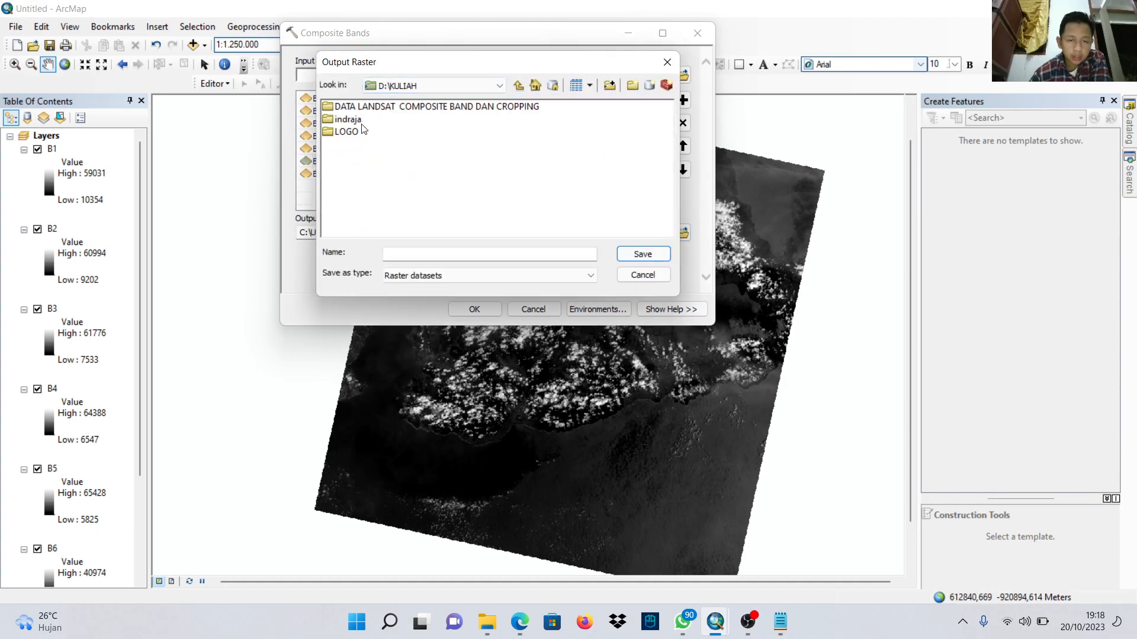
double_click(393, 107)
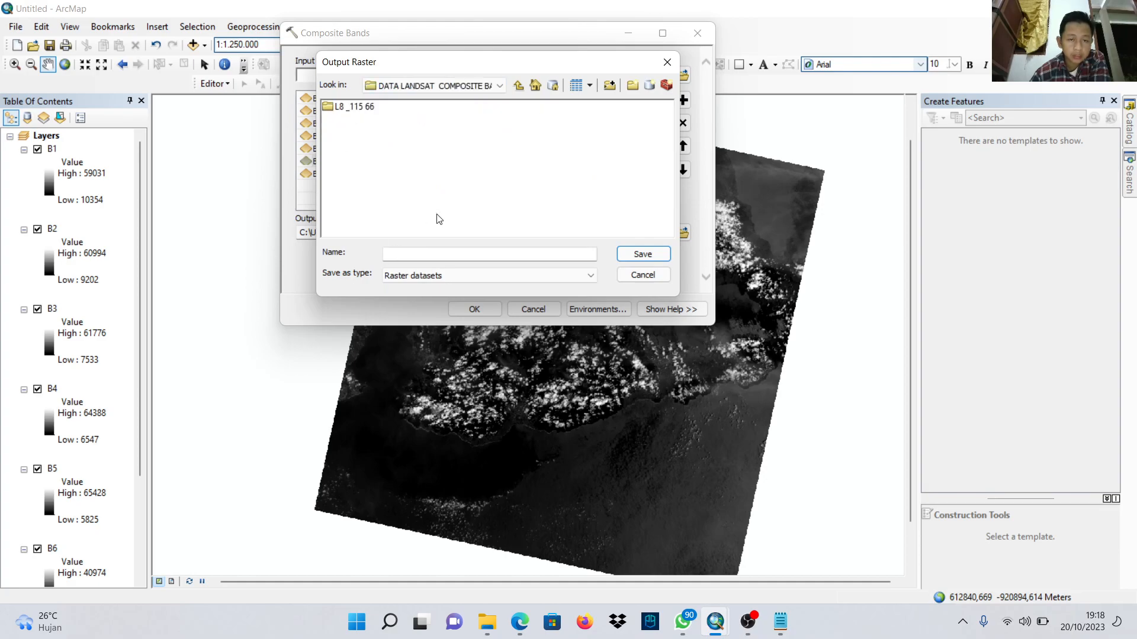
Create a new file geodatabase named COMPOSITEBAND in the current output folder.
click(650, 89)
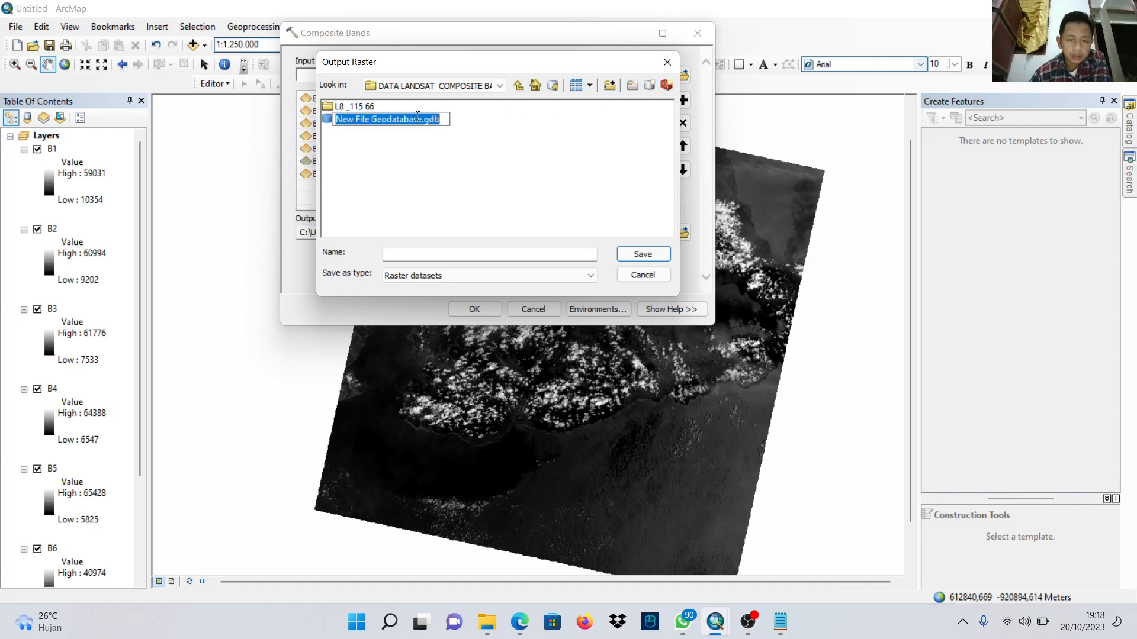
key(BackSpace)
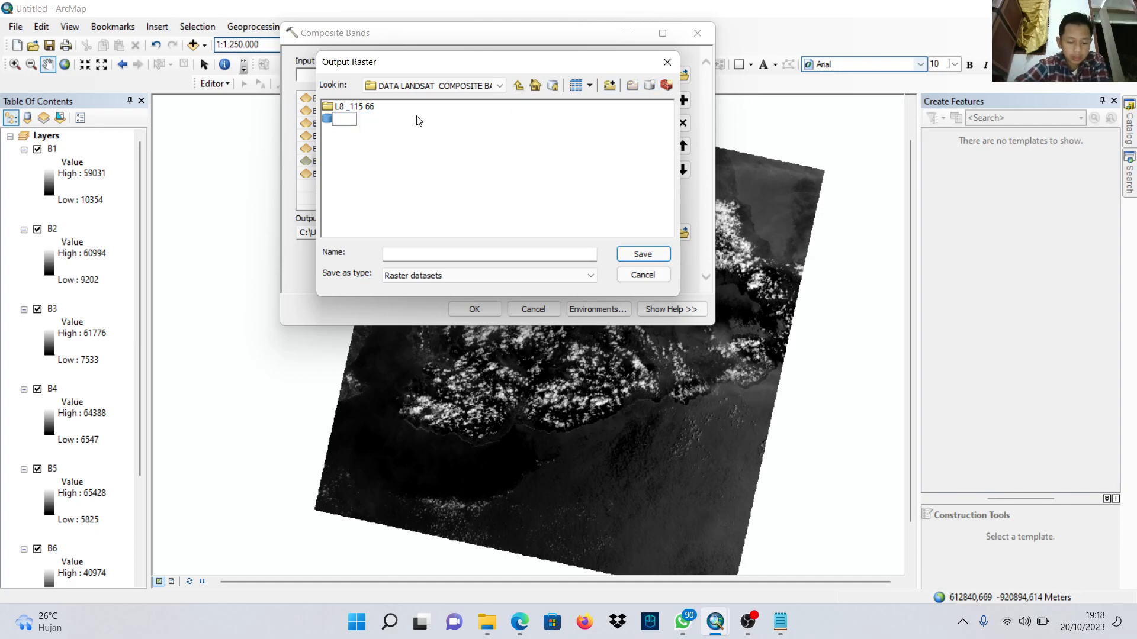
key(Caps_Lock)
text(COMPOSIT)
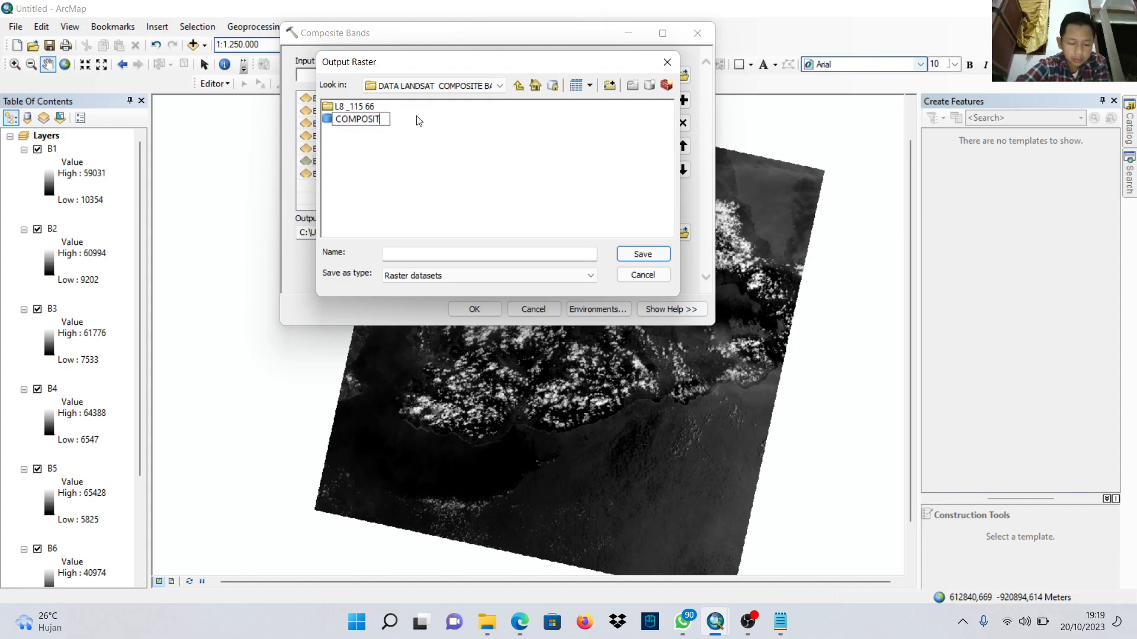
text(EBAND)
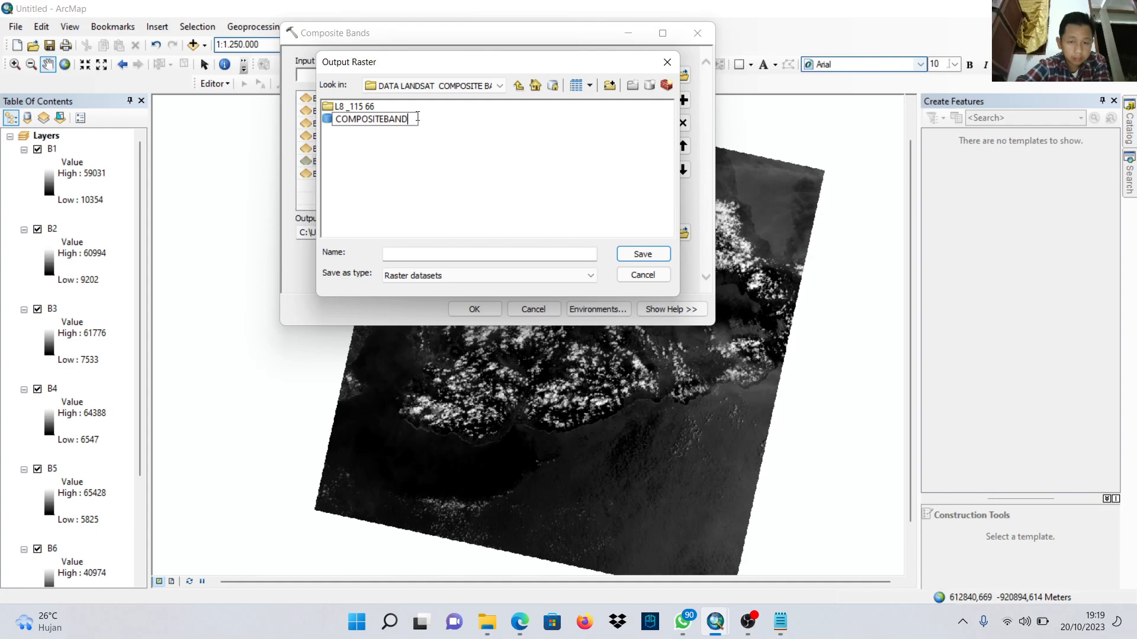
key(Caps_Lock)
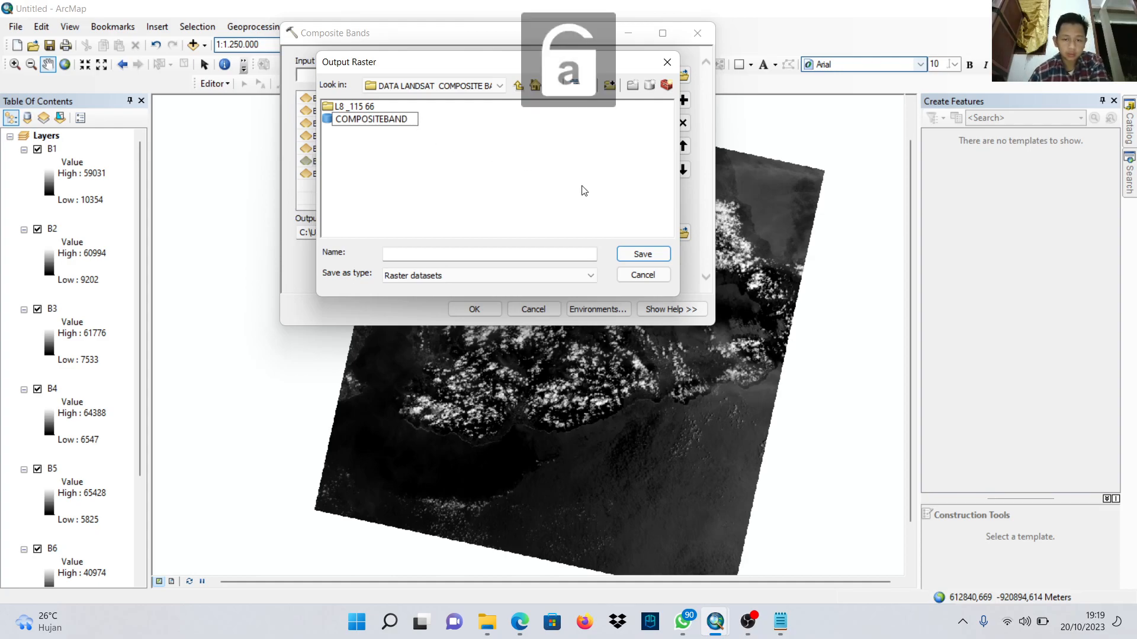
click(433, 129)
Save the output raster as hasilcomposite inside the COMPOSITEBAND geodatabase and run the Composite Bands tool.
double_click(405, 117)
click(514, 253)
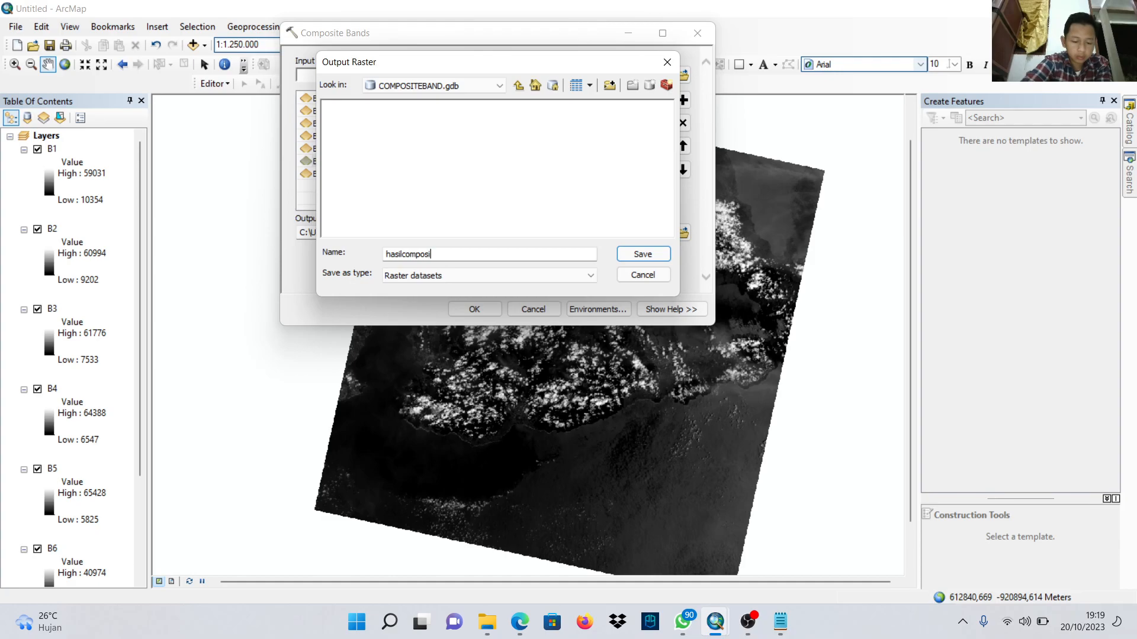
click(643, 253)
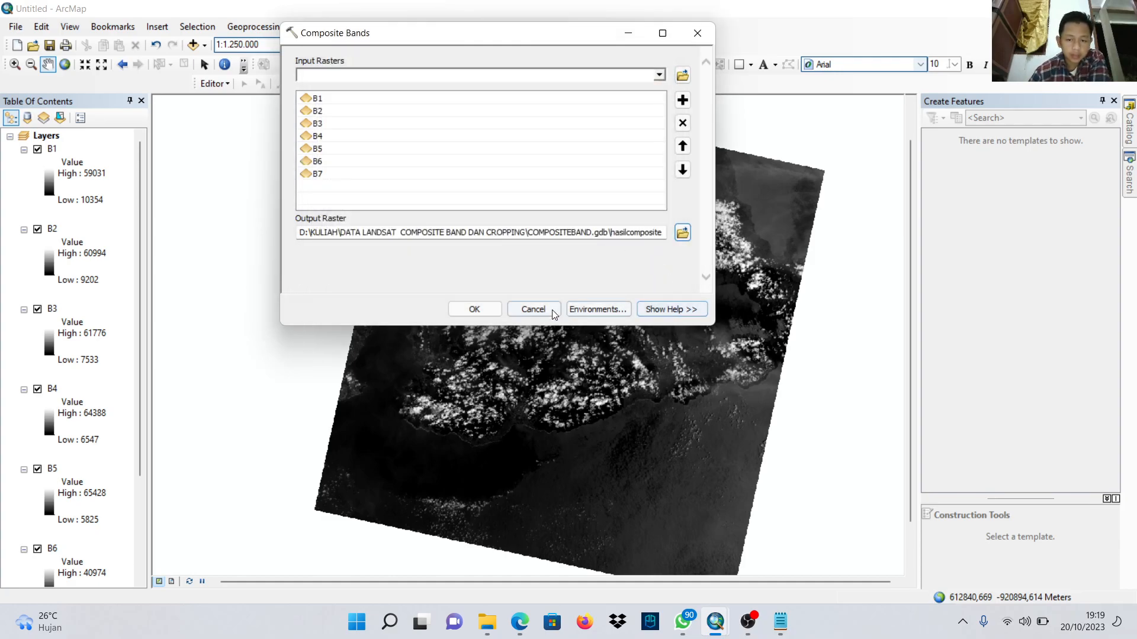
click(474, 309)
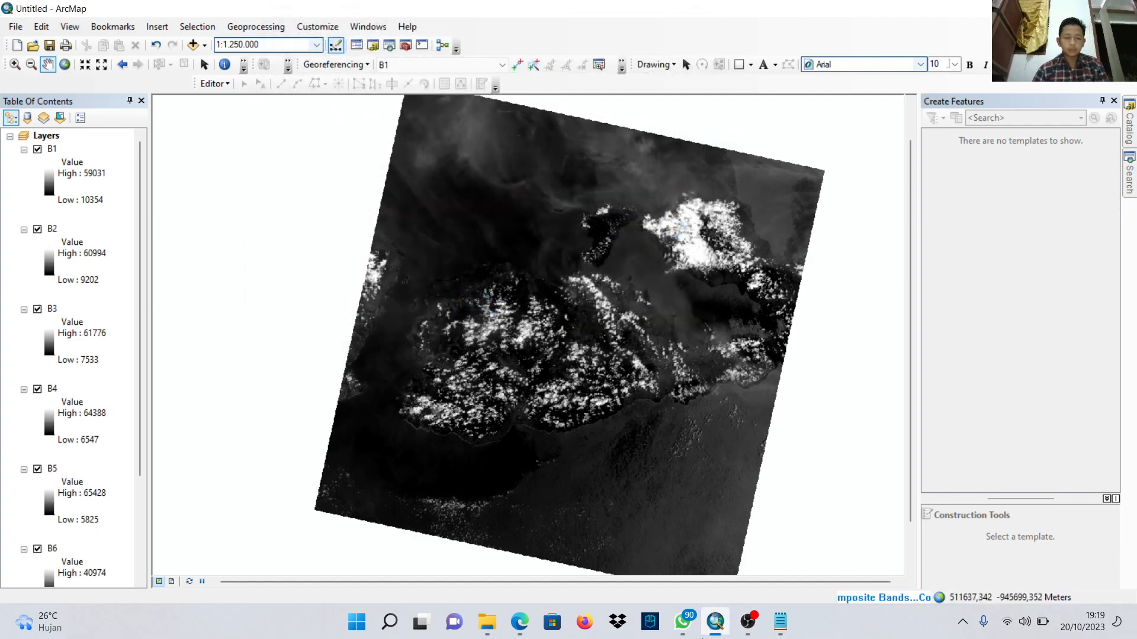
mouse_move(703, 637)
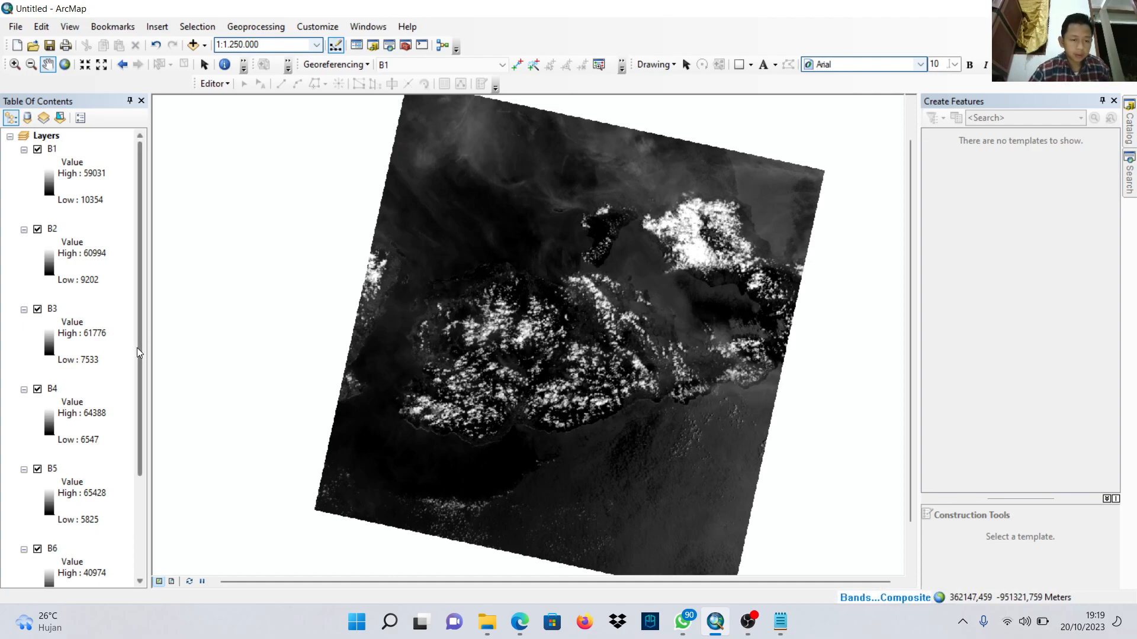
mouse_move(137, 345)
mouse_down()
mouse_move(138, 461)
mouse_move(153, 337)
mouse_up()
drag(169, 309, 176, 287)
drag(475, 368, 470, 403)
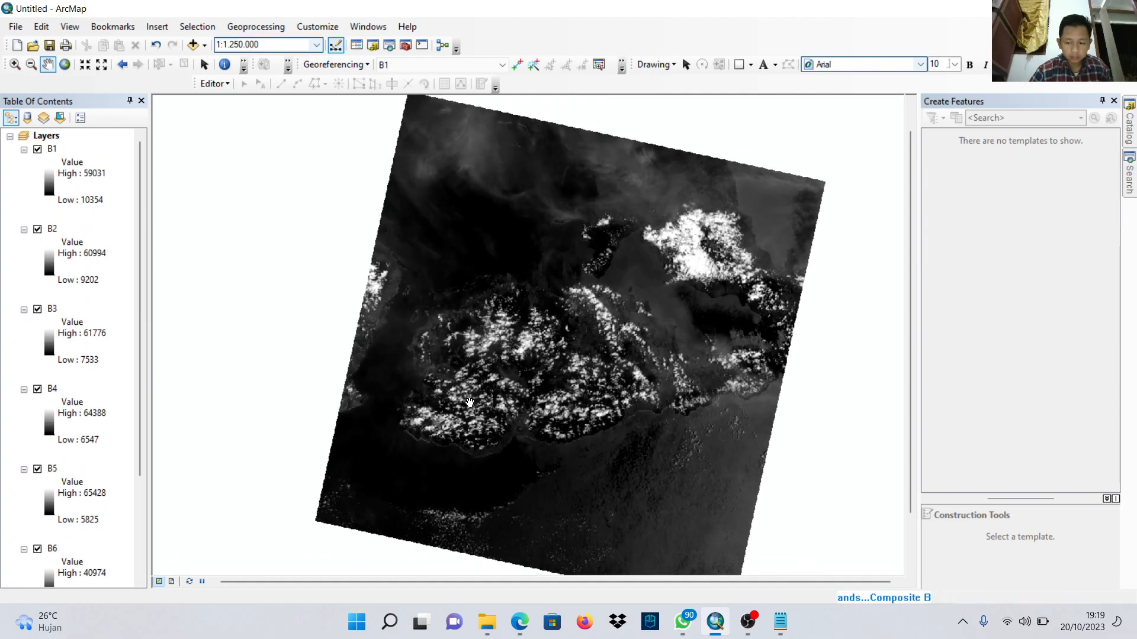
click(748, 621)
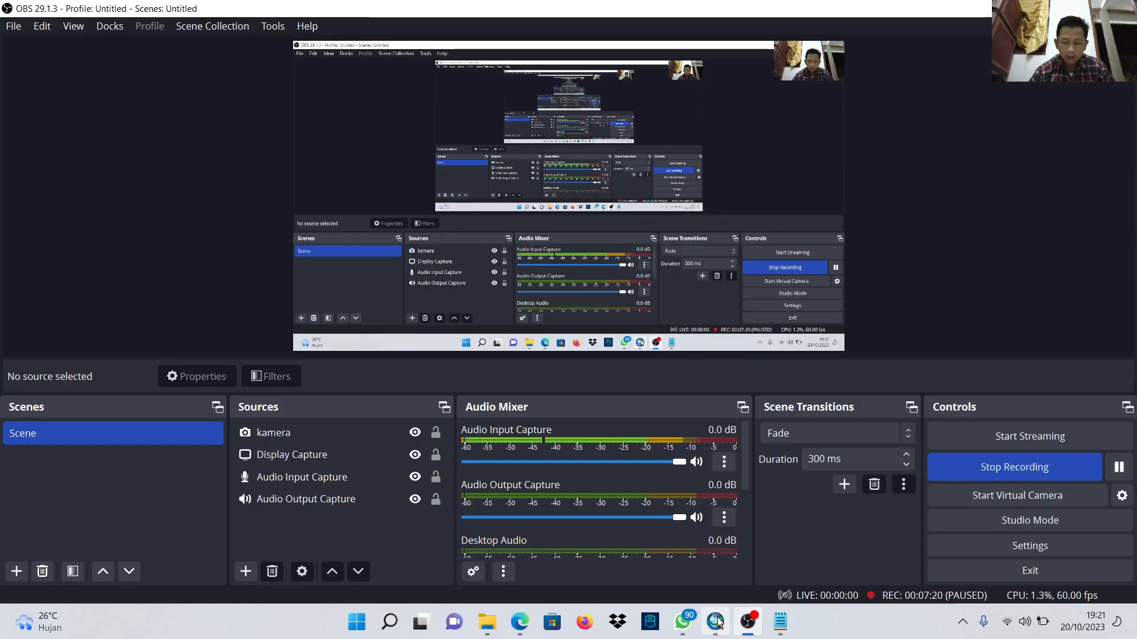
click(715, 622)
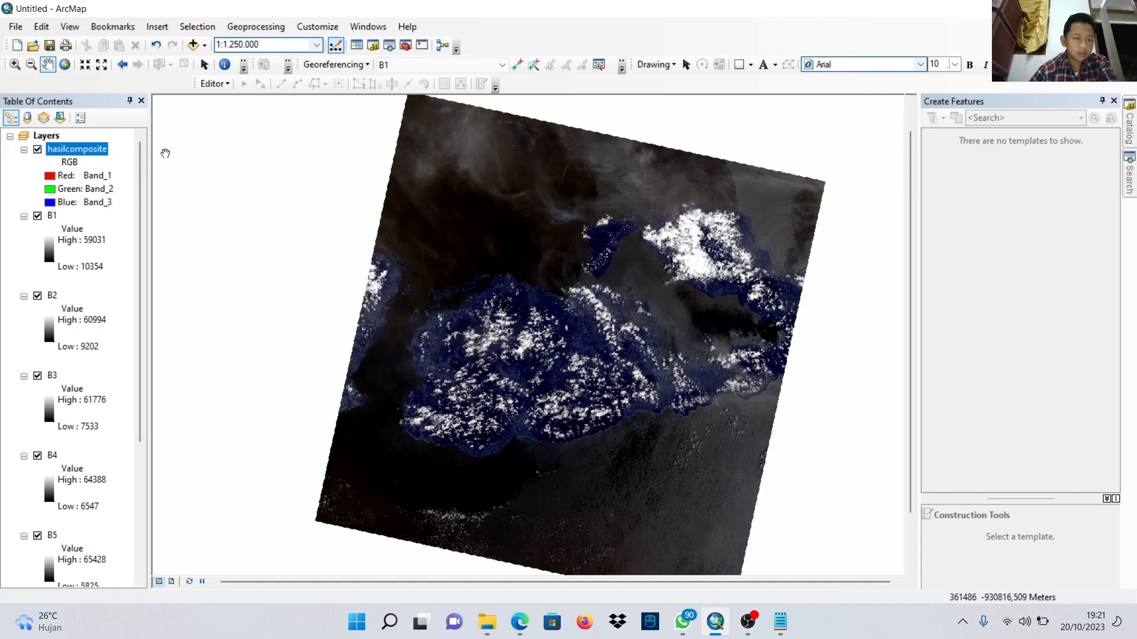
Set the hasilcomposite layer's RGB combination to Band_4 for red, Band_3 for green and Band_2 for blue.
click(51, 178)
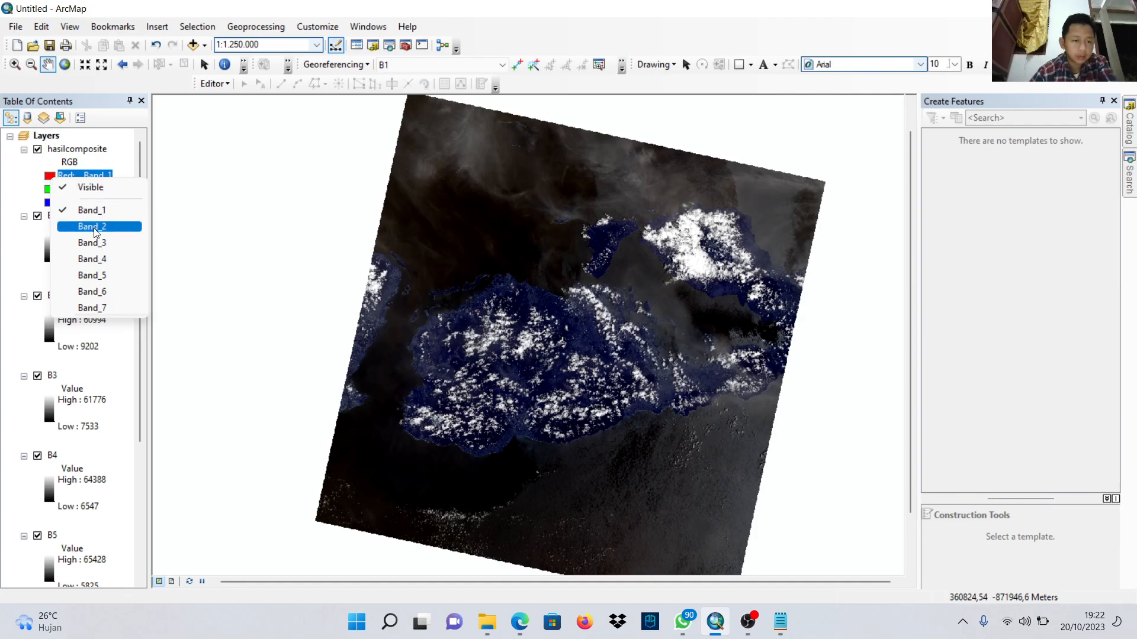
click(92, 259)
click(52, 190)
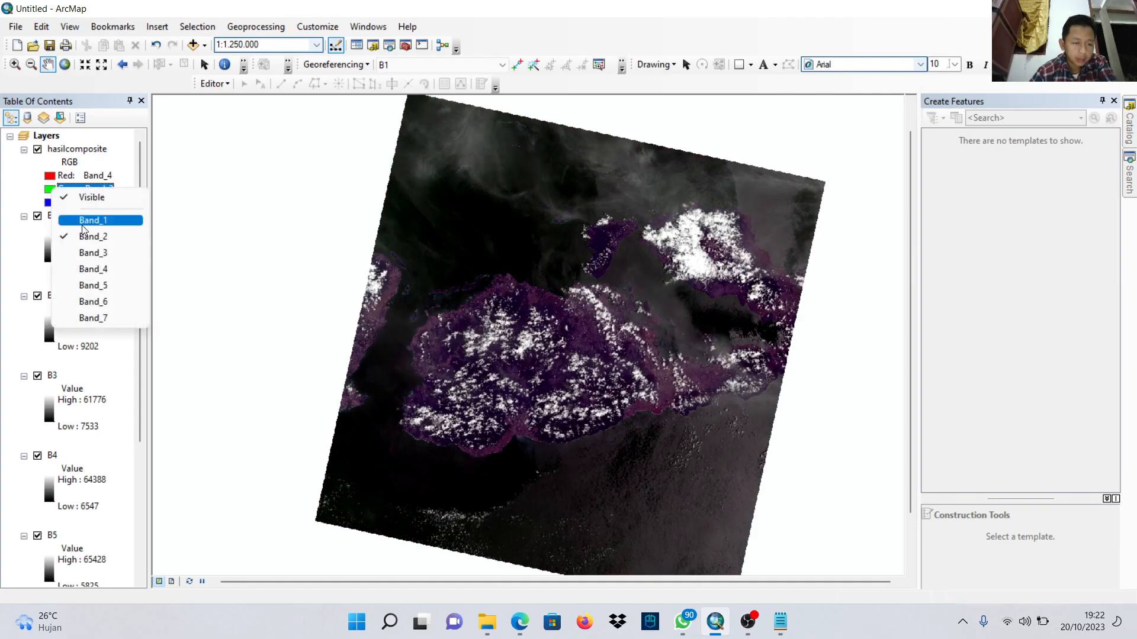
click(84, 251)
click(54, 202)
click(91, 247)
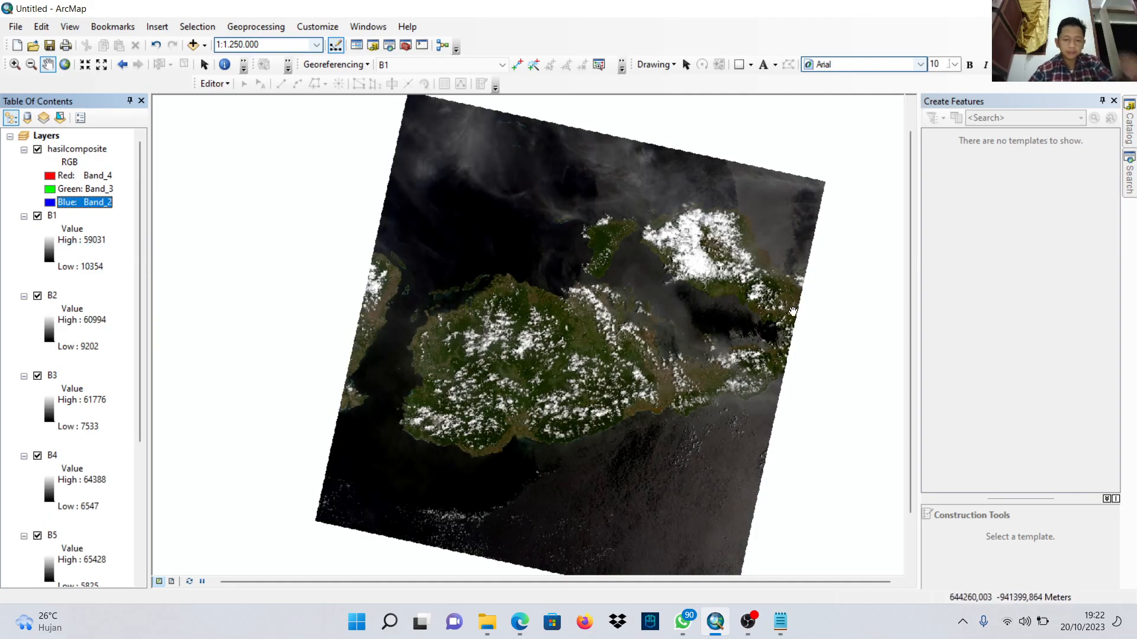
scroll(685, 212, up, 1)
scroll(578, 285, down, 1)
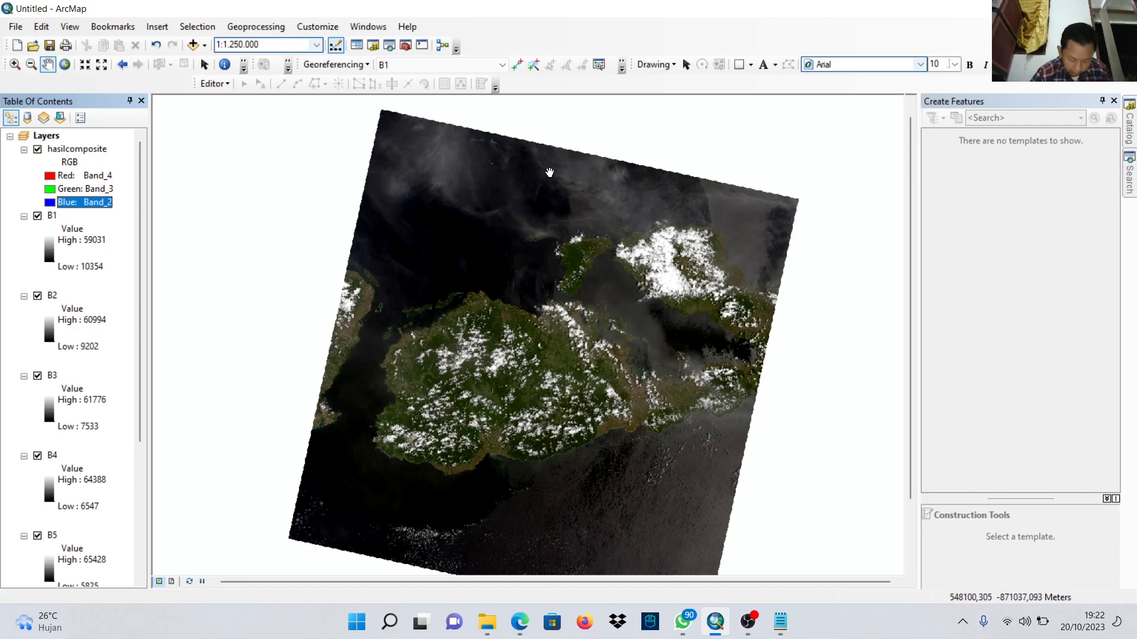
Change the hasilcomposite band combination to Band_5 for red, Band_4 for green and Band_3 for blue.
click(54, 176)
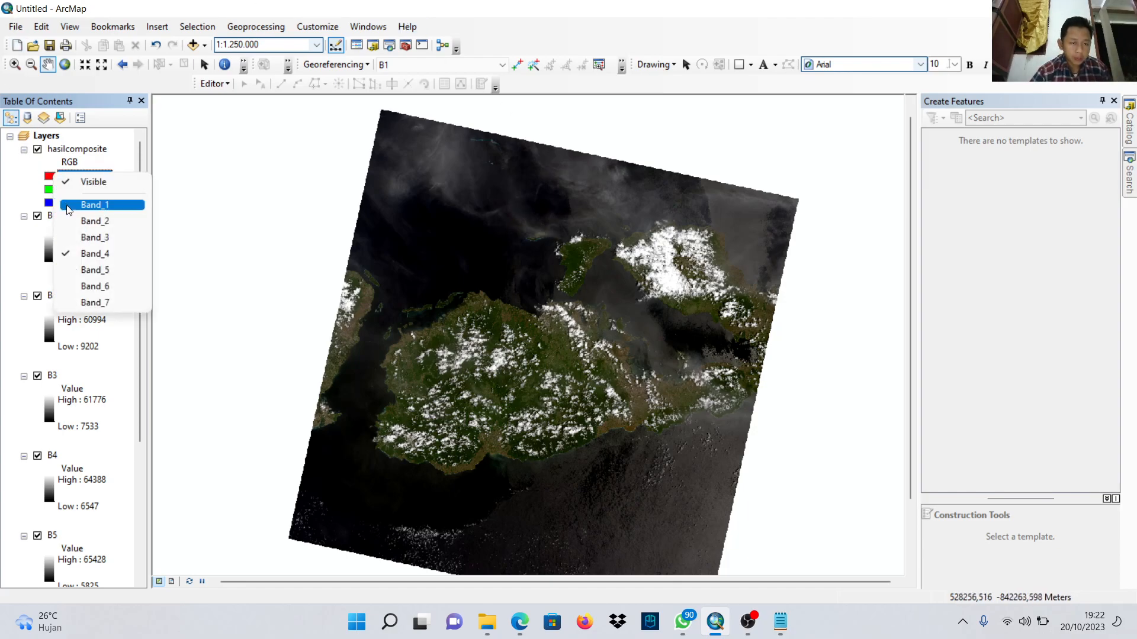
click(91, 265)
click(51, 190)
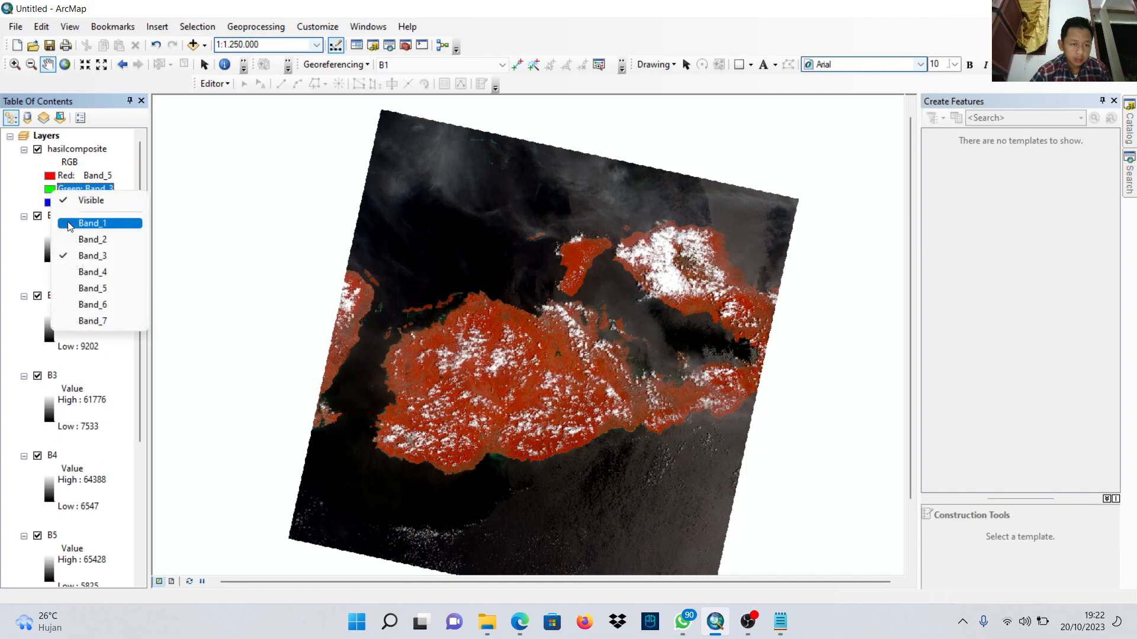
click(82, 268)
click(50, 203)
click(95, 265)
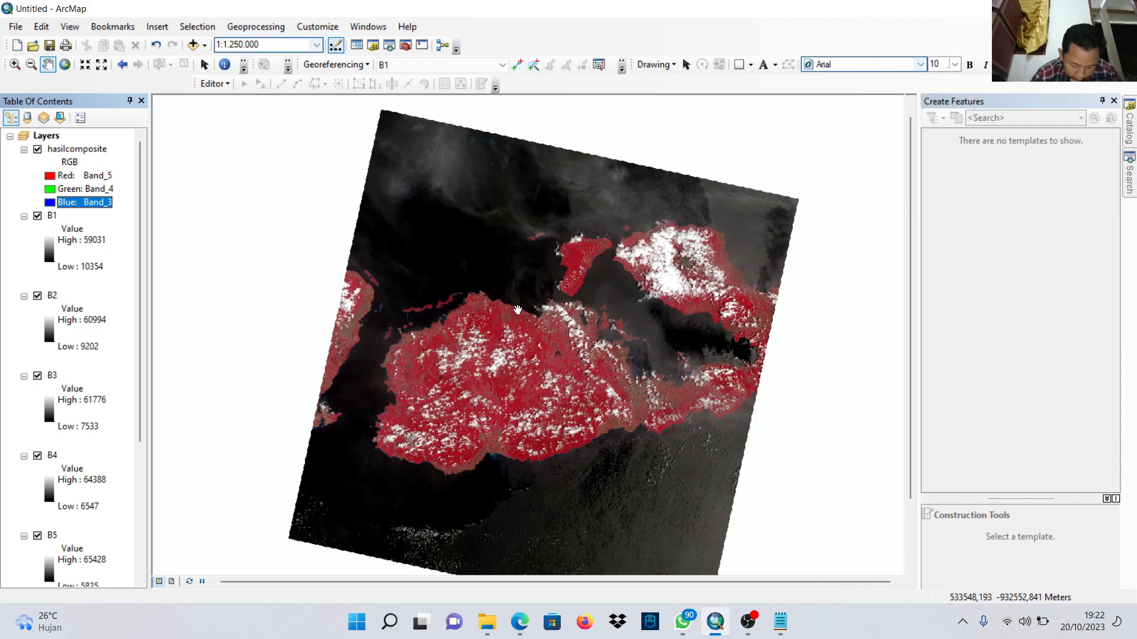
Change the hasilcomposite band combination to Band_6 for red, Band_5 for green and Band_4 for blue.
click(50, 177)
click(94, 283)
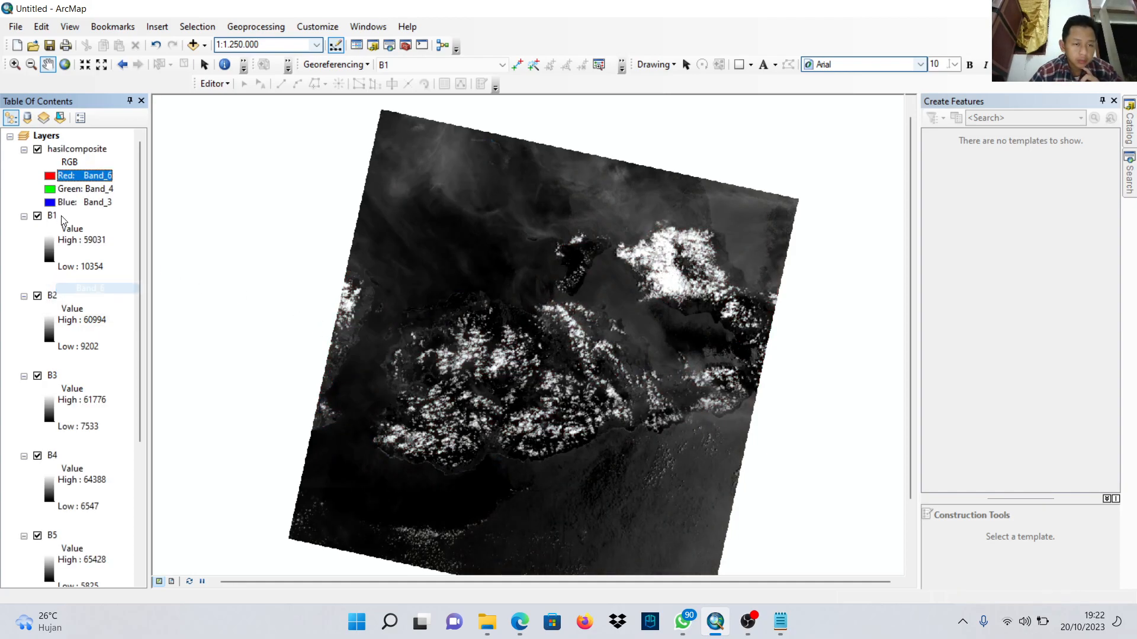
click(54, 190)
click(88, 285)
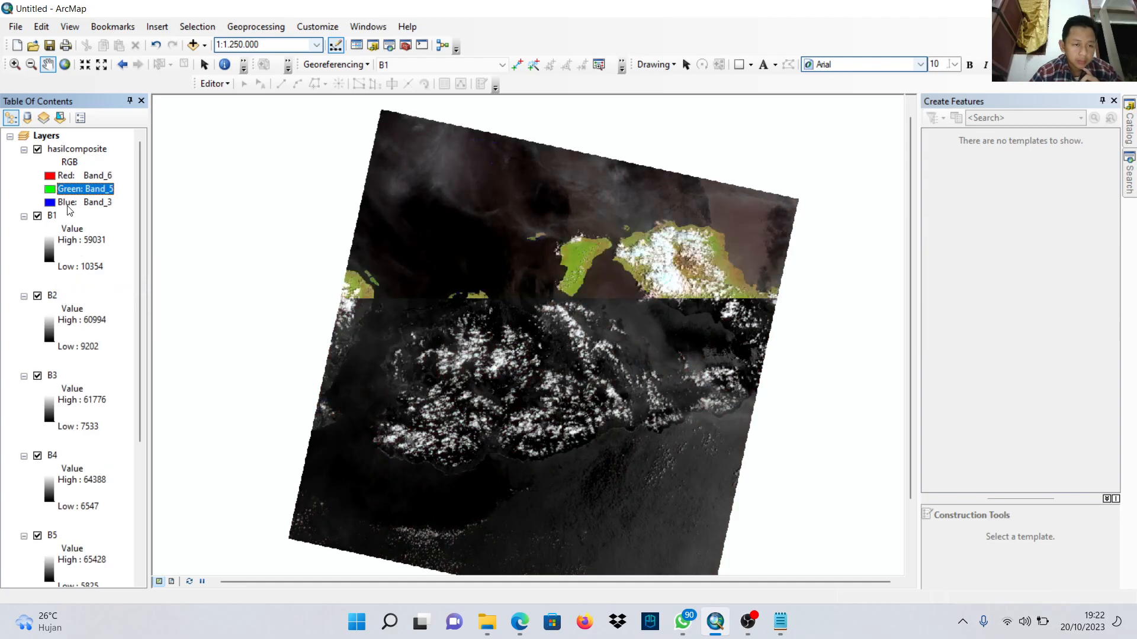
click(52, 203)
click(89, 284)
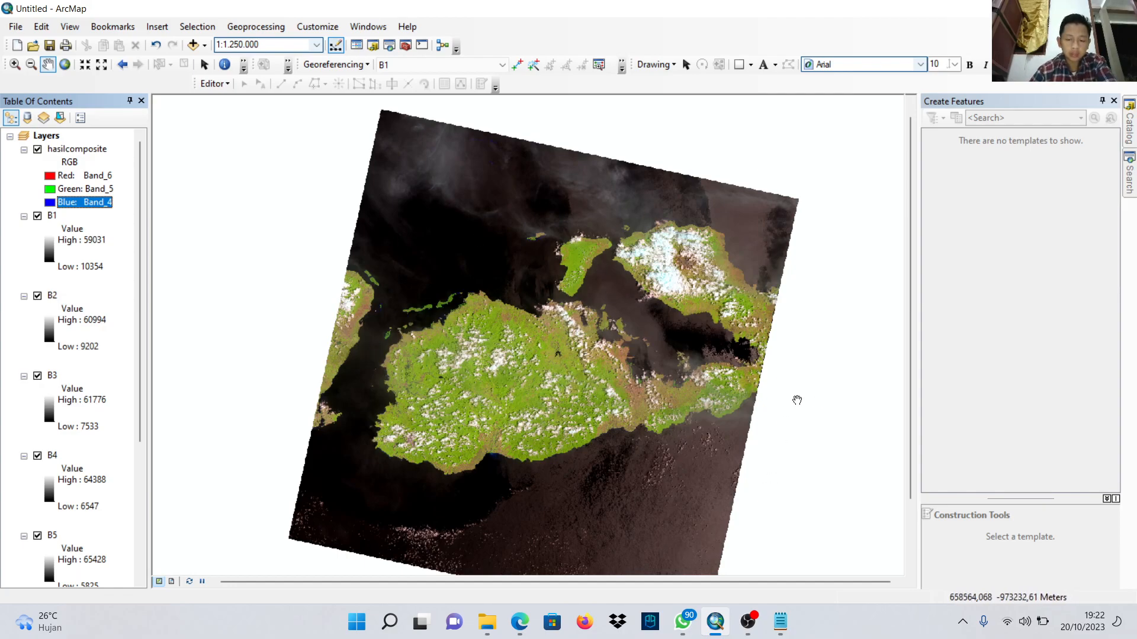
scroll(599, 327, up, 1)
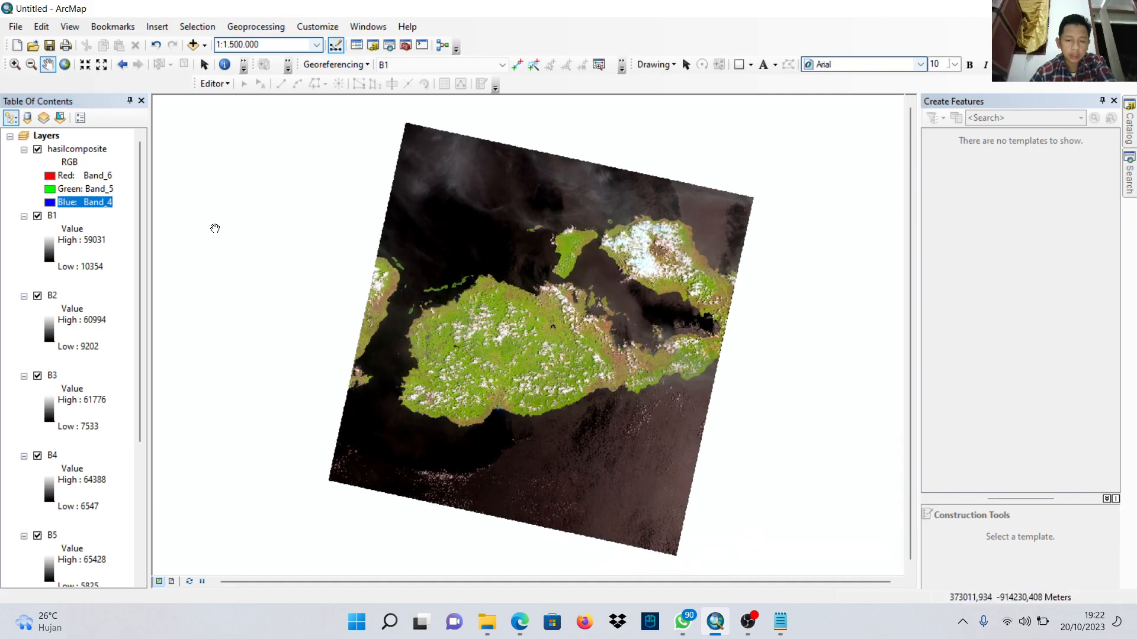
Return the hasilcomposite layer to the 4-3-2 combination, with Band_4 as red, Band_3 as green and Band_2 as blue.
click(53, 176)
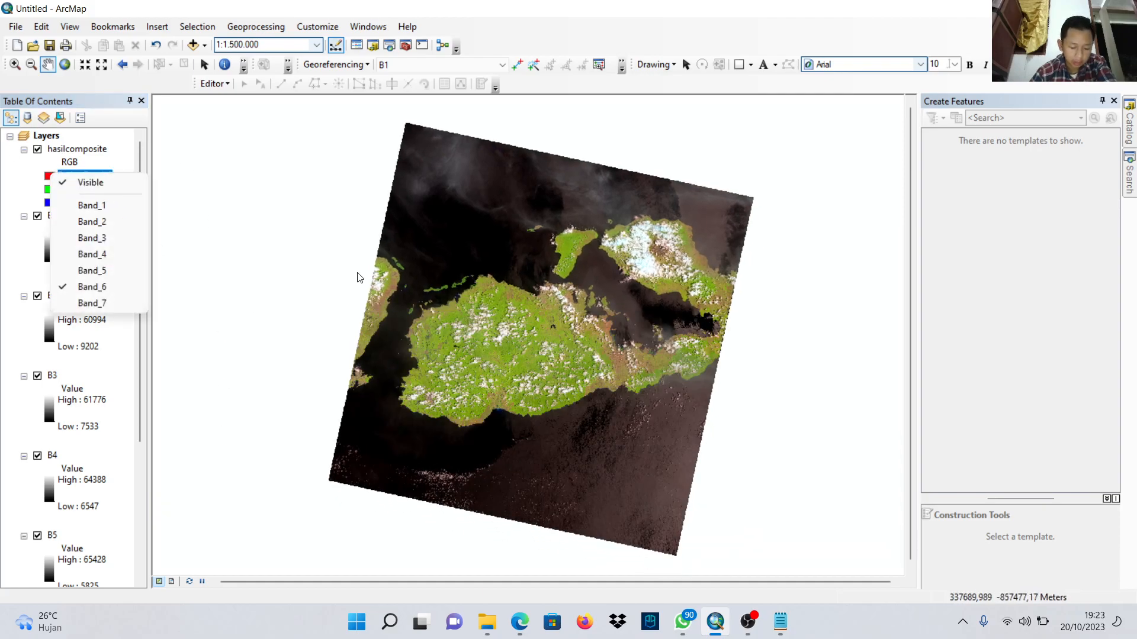
click(126, 254)
click(56, 189)
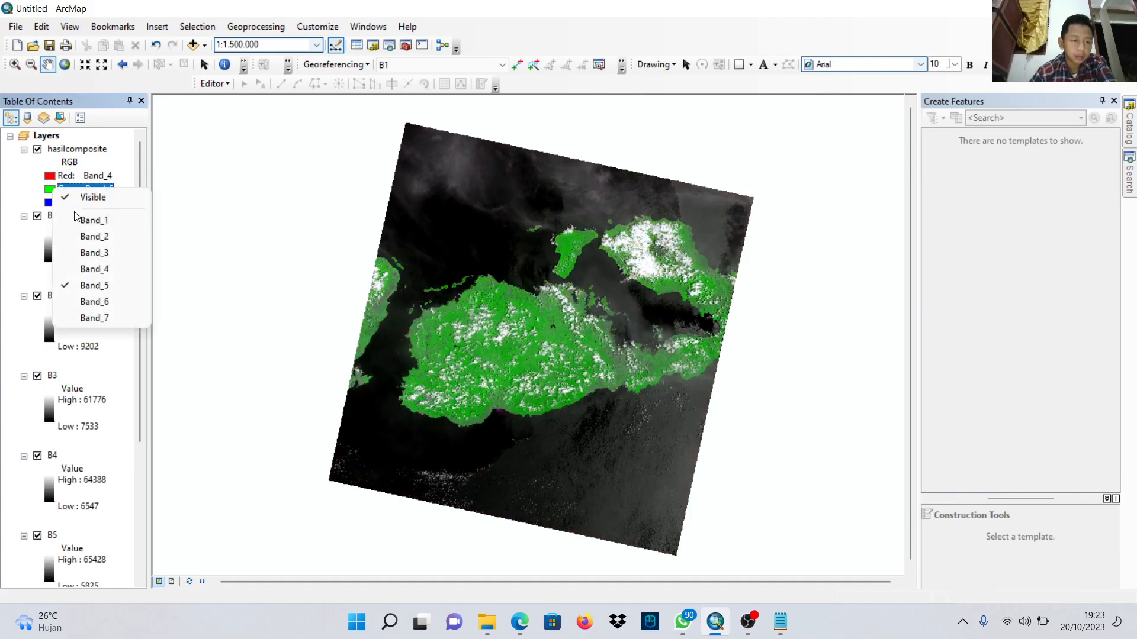
click(85, 253)
click(59, 203)
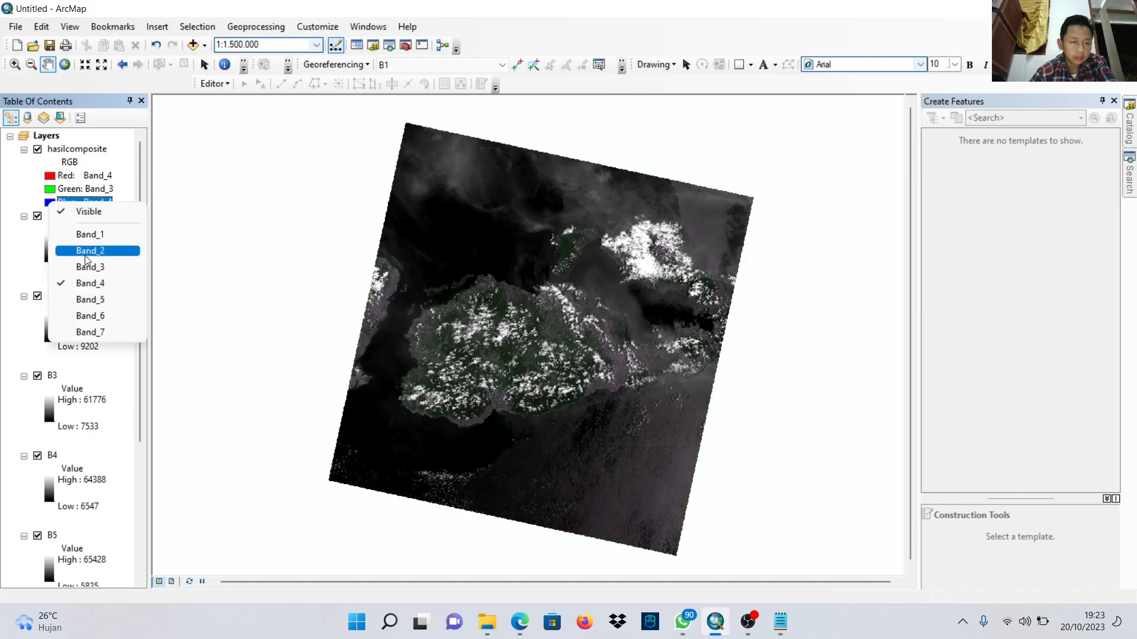
click(100, 253)
scroll(490, 297, up, 1)
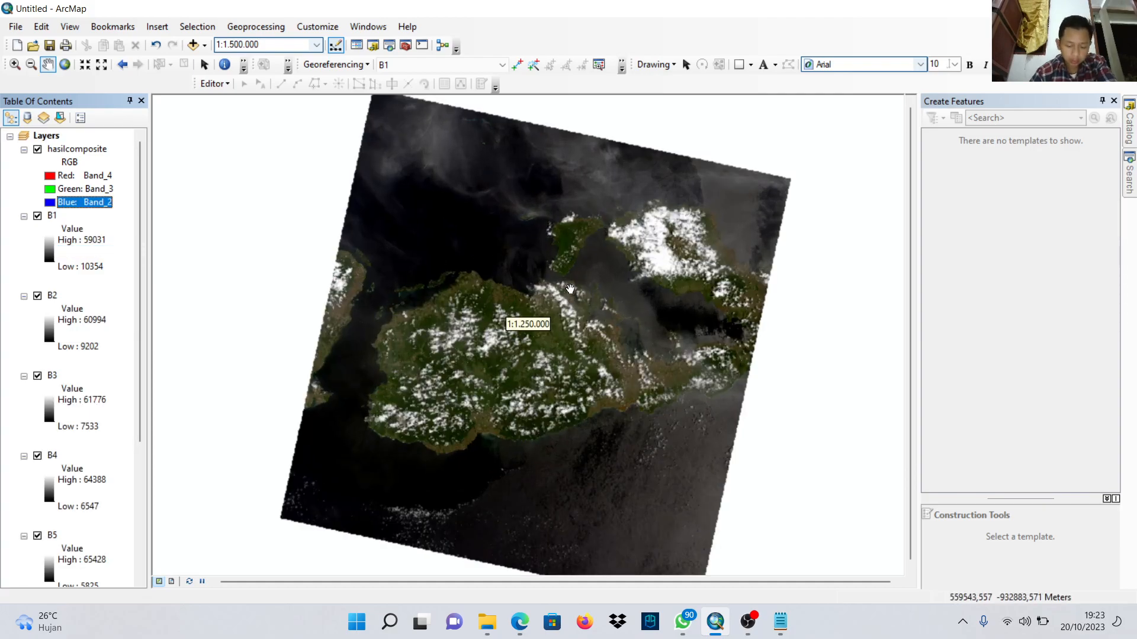
Start a raster data export of the hasilcomposite layer and name the output HASILCOMPOSITEBAND.
click(101, 152)
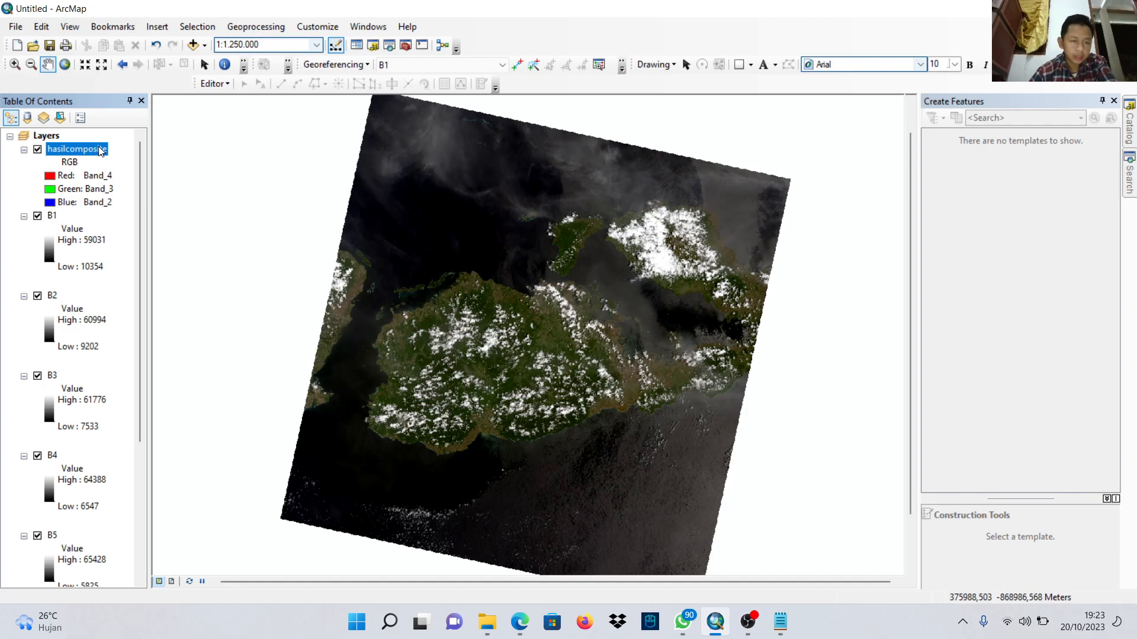
right_click(101, 152)
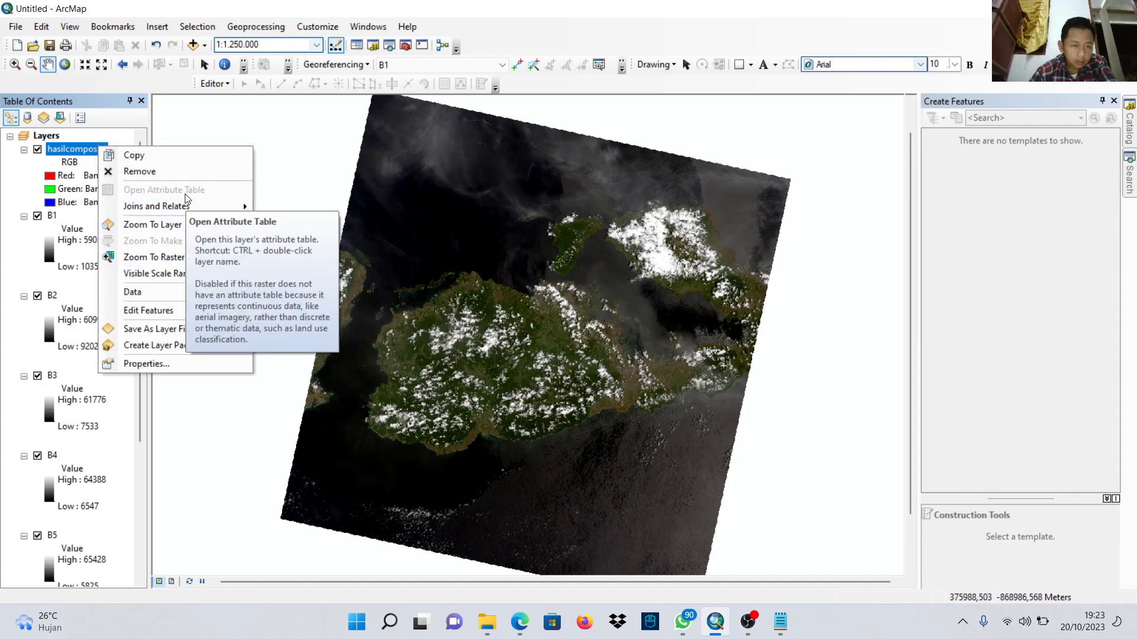
mouse_move(172, 292)
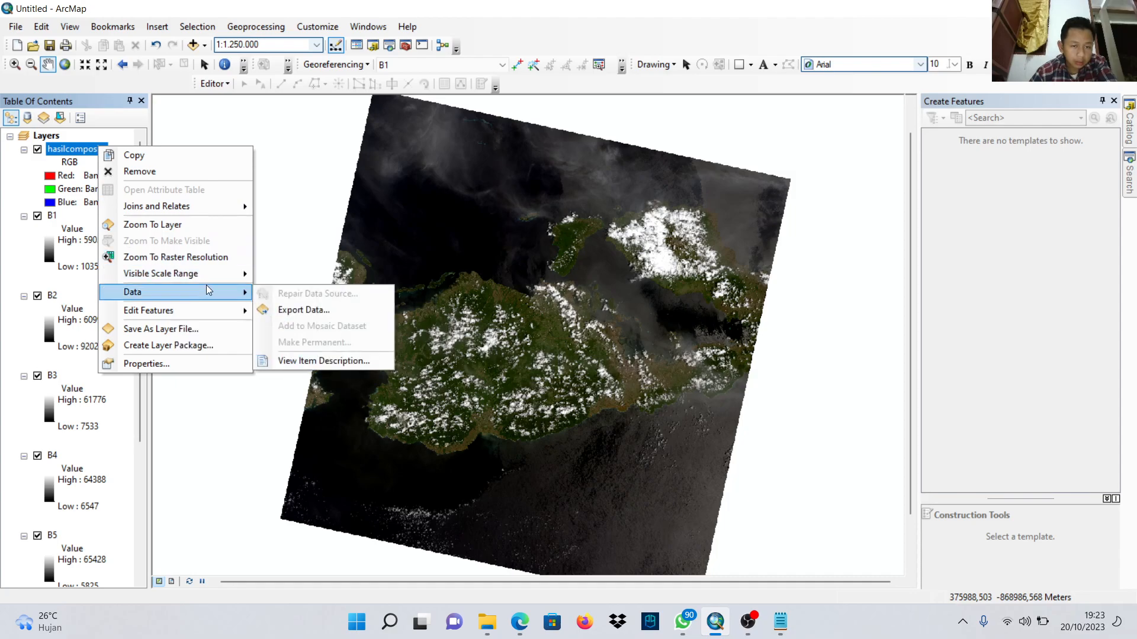
click(265, 309)
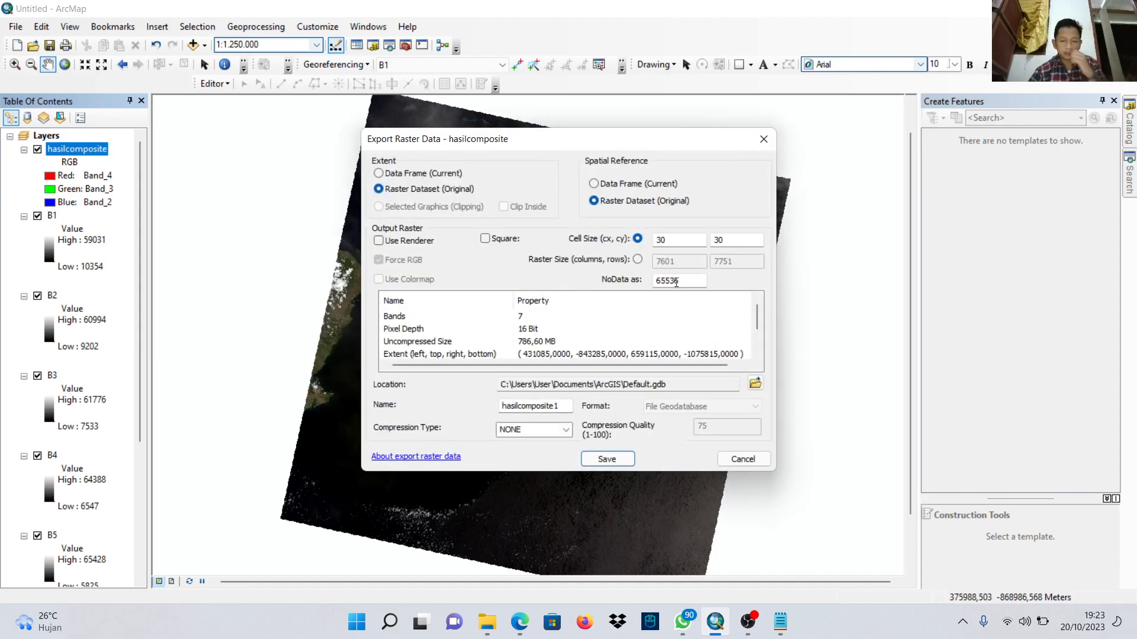
click(563, 405)
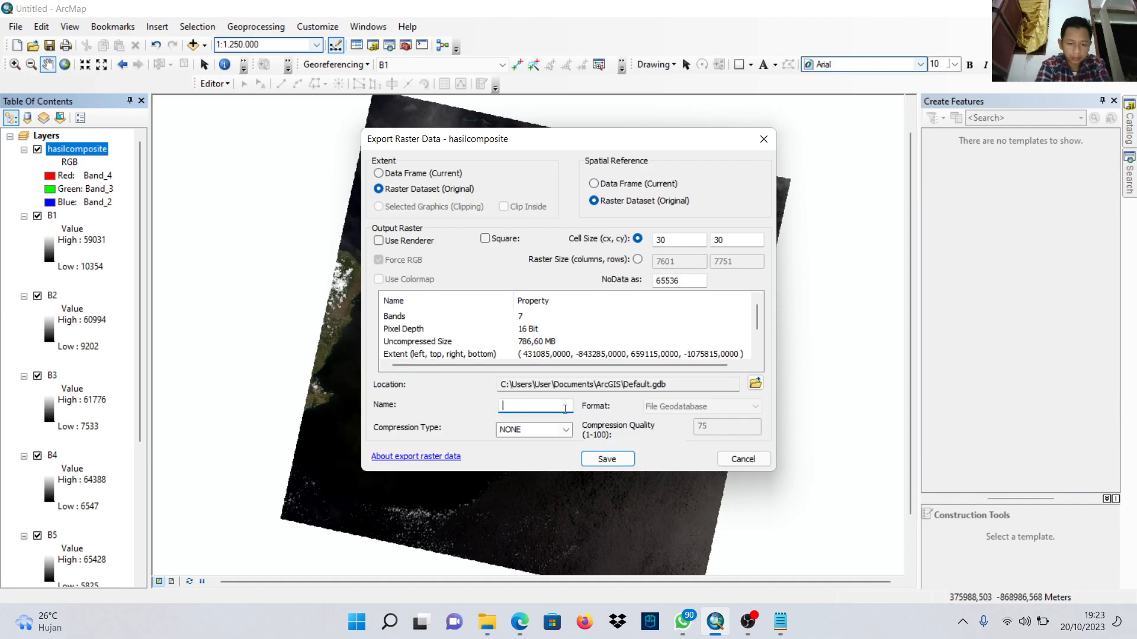
key(Caps_Lock)
key(Tab)
key(Caps_Lock)
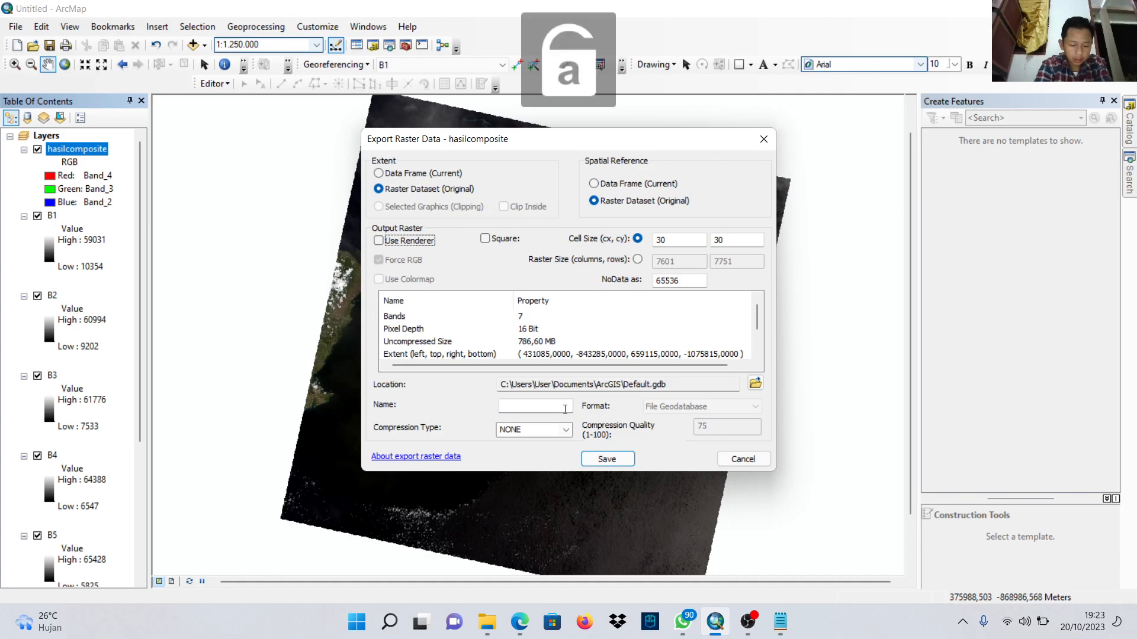
key(Caps_Lock)
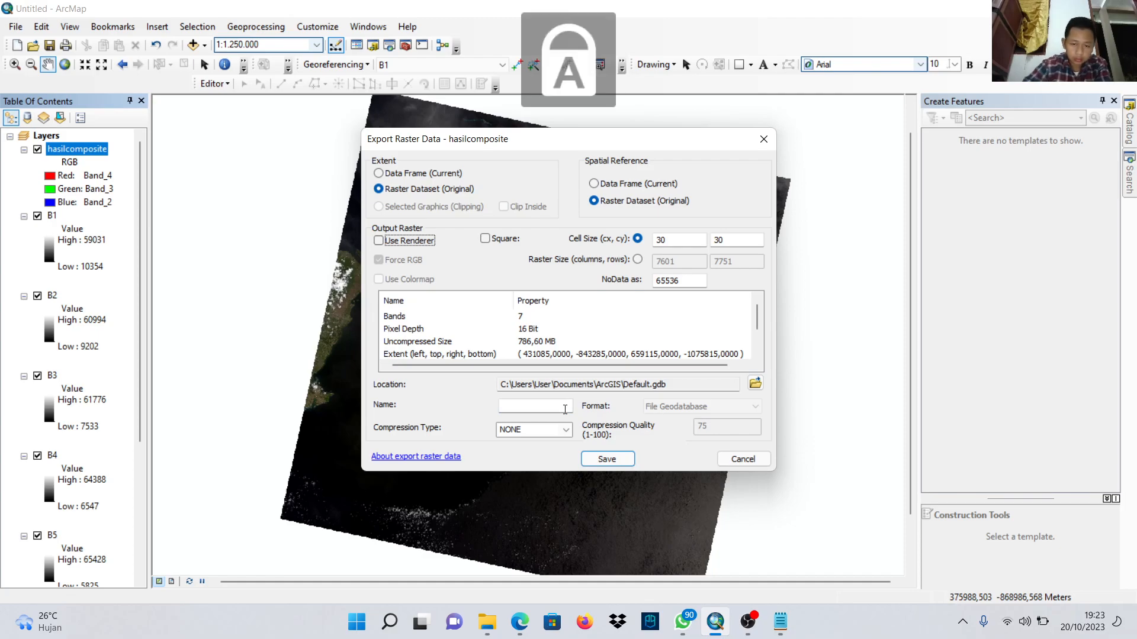
click(565, 411)
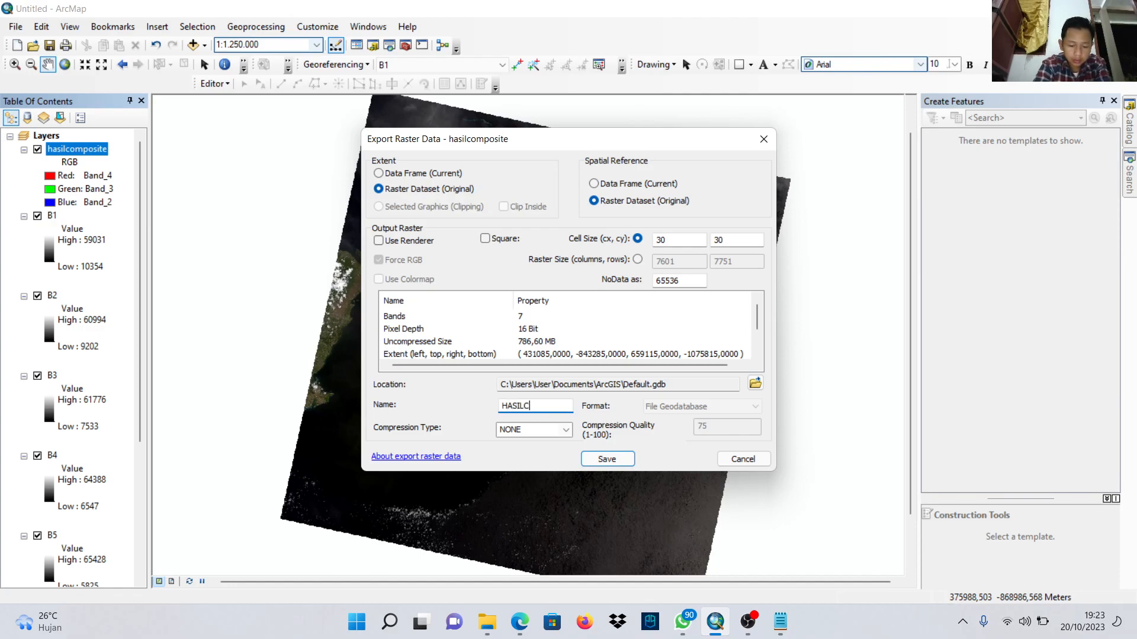
text(HASILCOMPOSITEBAND)
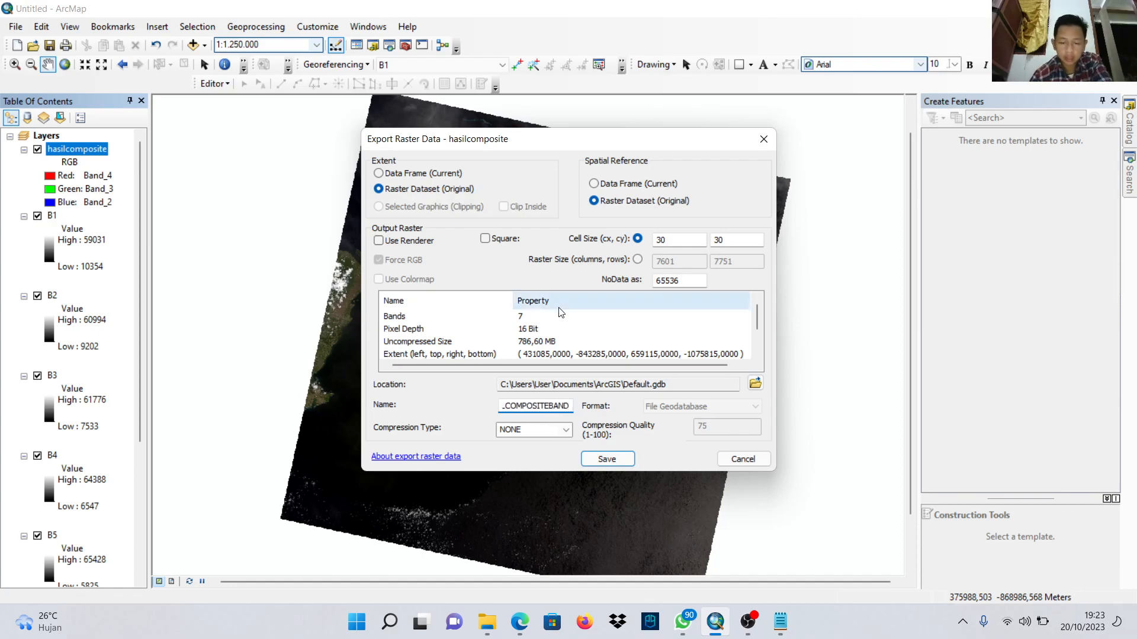
Set the export location to the L8 _115 66 folder inside DATA LANDSAT COMPOSITE BAND DAN CROPPING.
click(755, 384)
click(531, 207)
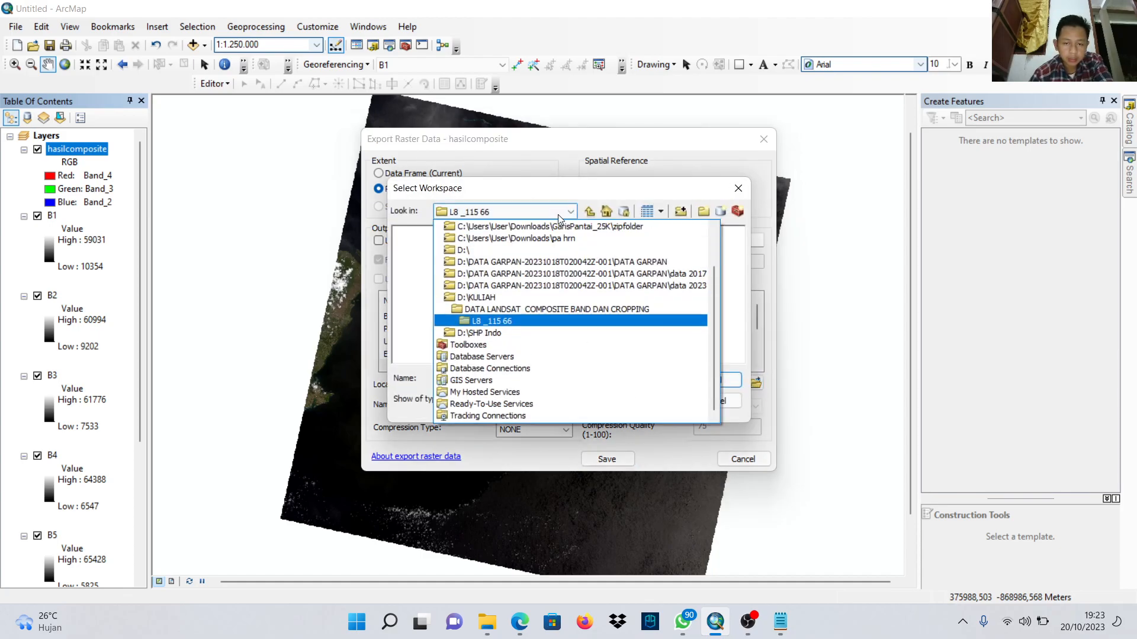
click(532, 310)
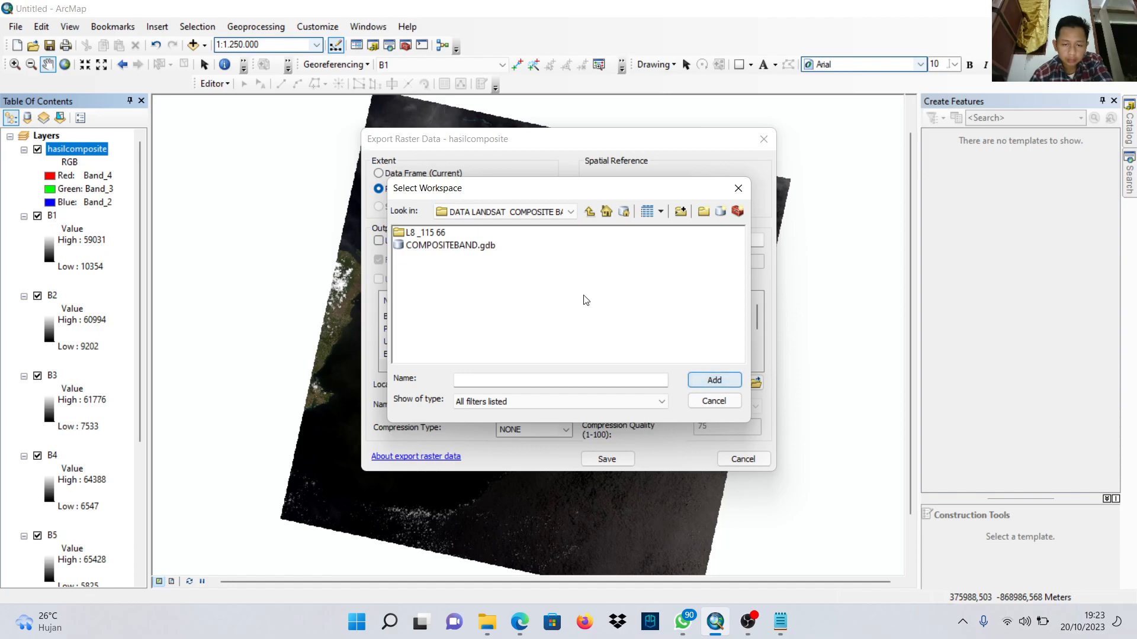
click(448, 233)
click(714, 380)
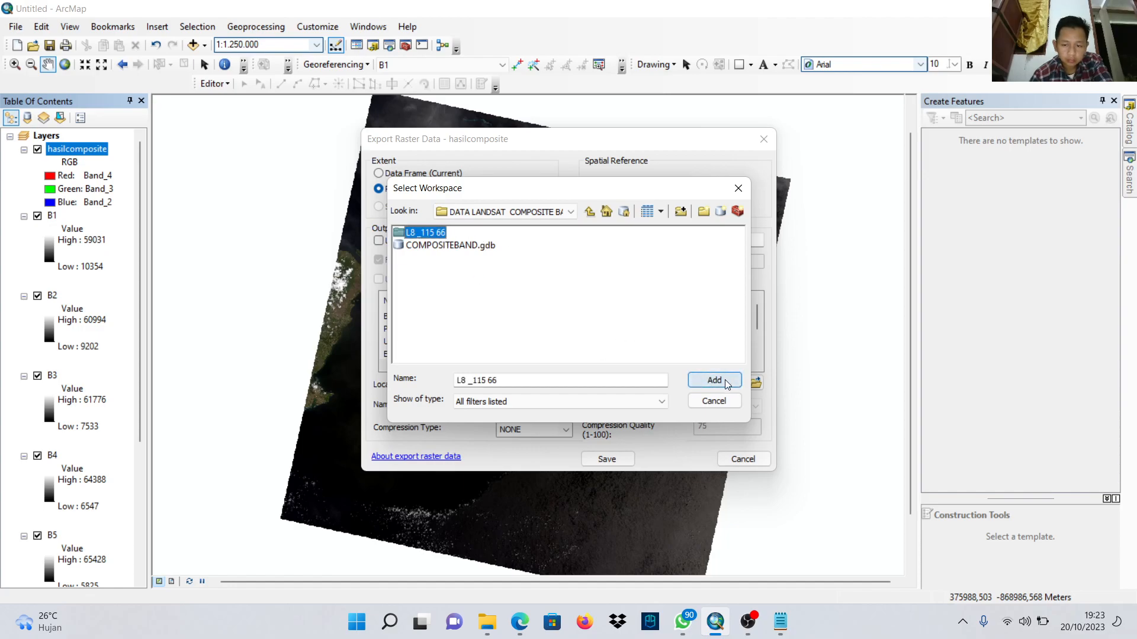
Choose TIFF as the export format and save the raster, agreeing to promote the pixel depth.
click(727, 403)
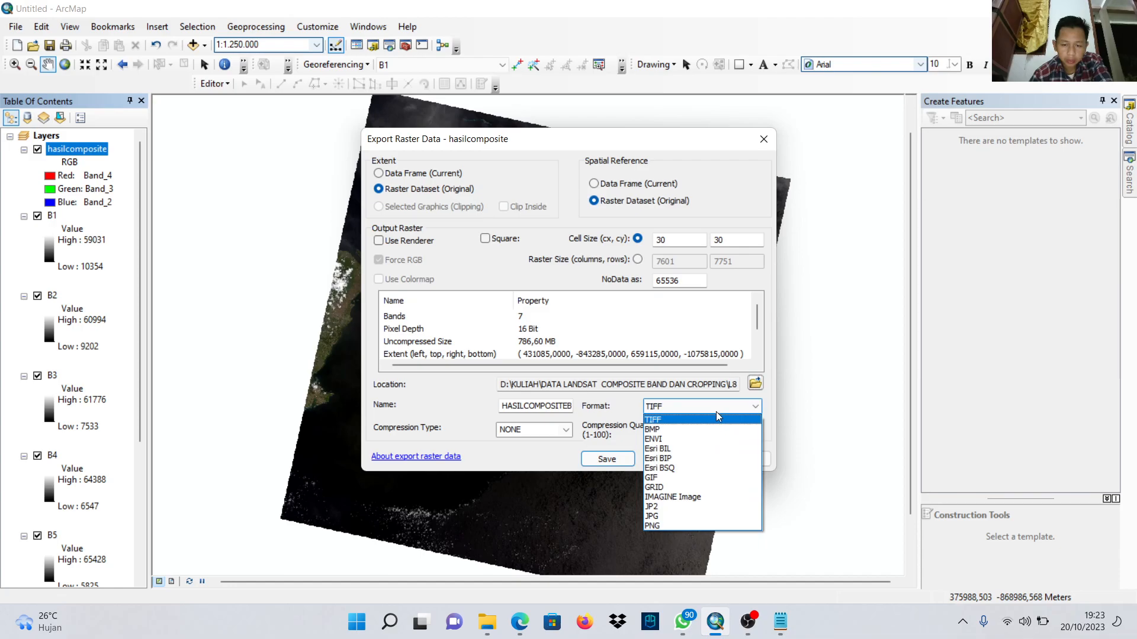
click(716, 415)
click(625, 459)
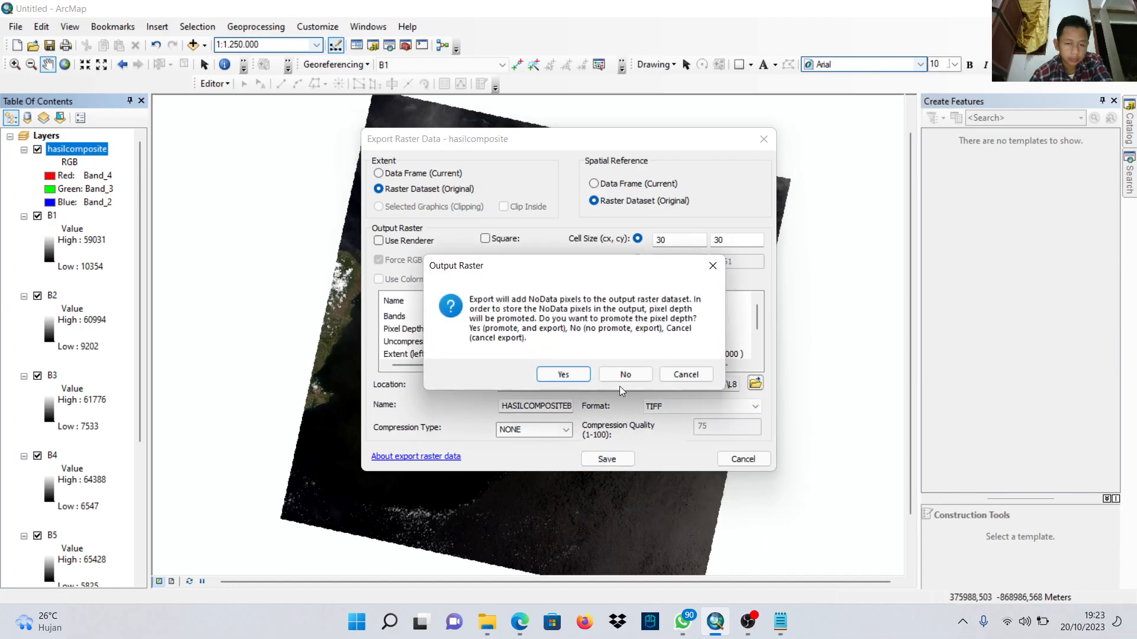
click(573, 373)
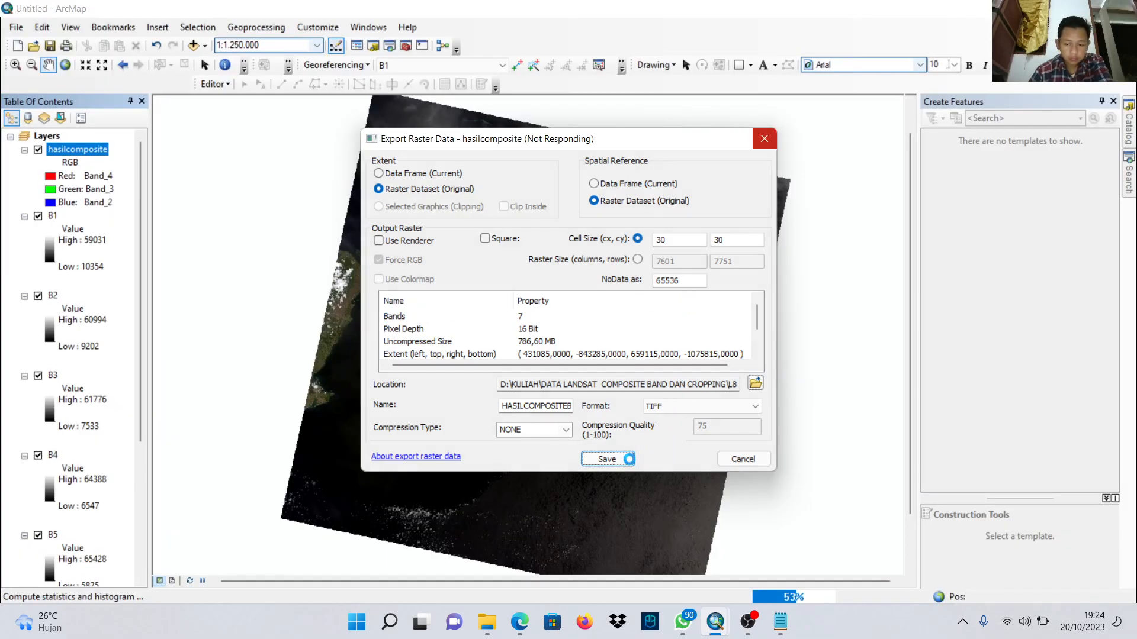
mouse_move(748, 621)
click(751, 567)
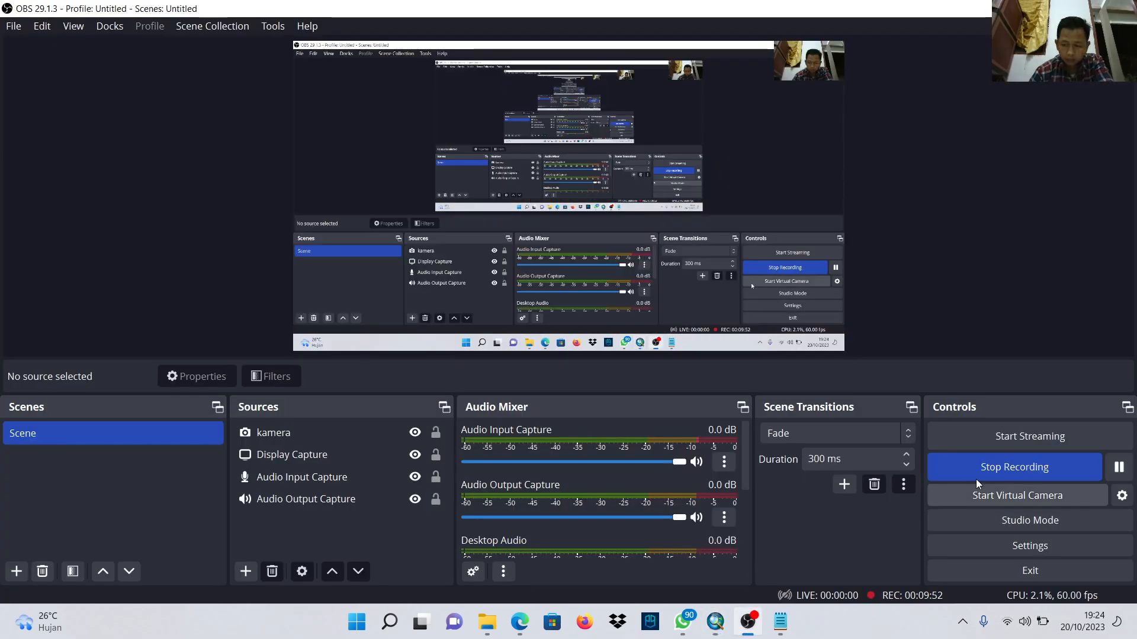
click(715, 621)
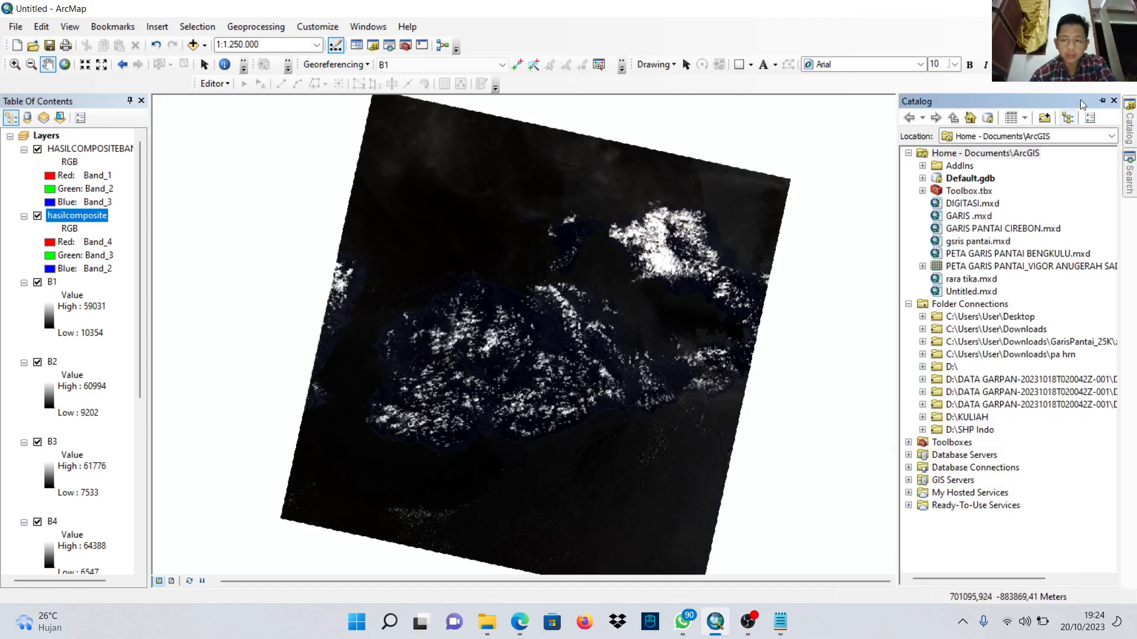
click(332, 26)
mouse_move(408, 26)
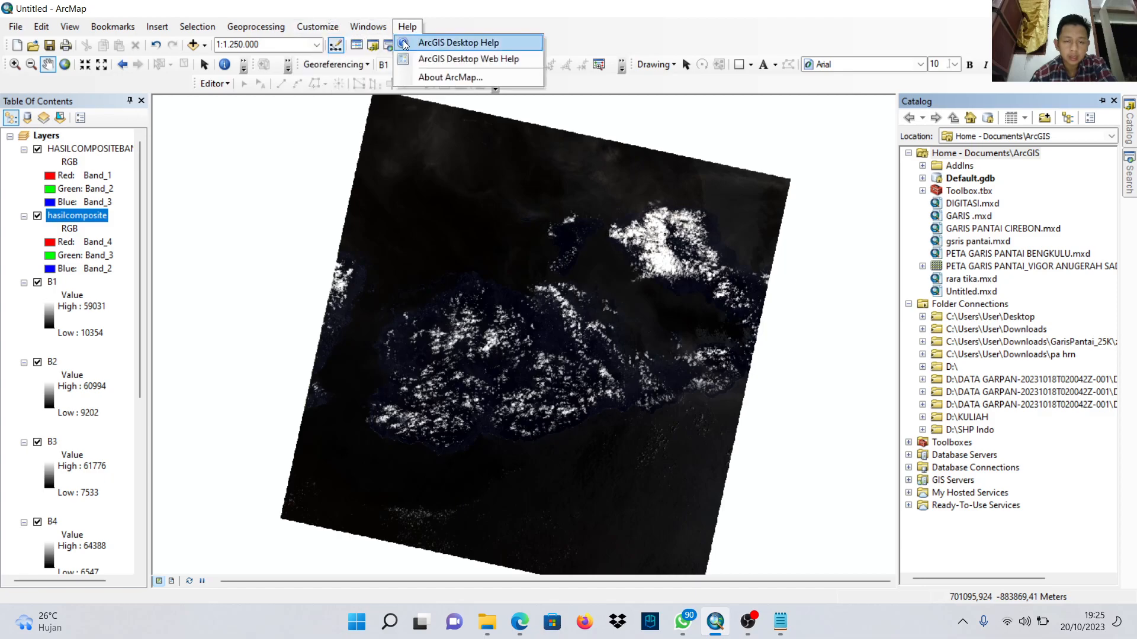
click(372, 47)
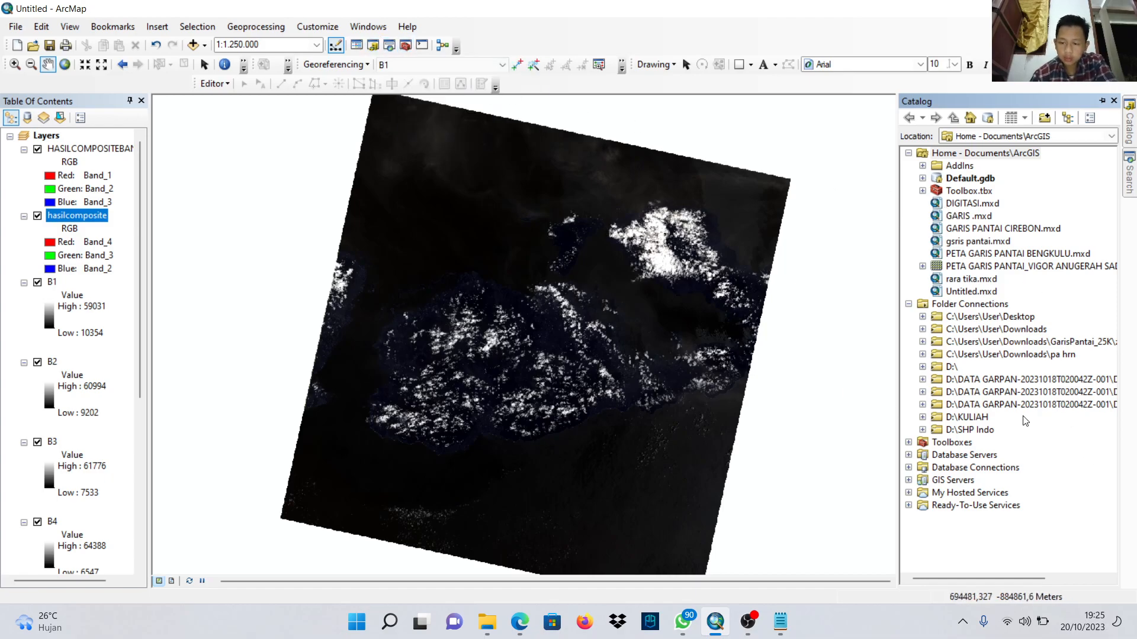
Start a new shapefile in the L8 _115 66 folder under D:\KULIAH's DATA LANDSAT COMPOSITE BAND DAN CROPPING folder.
click(937, 419)
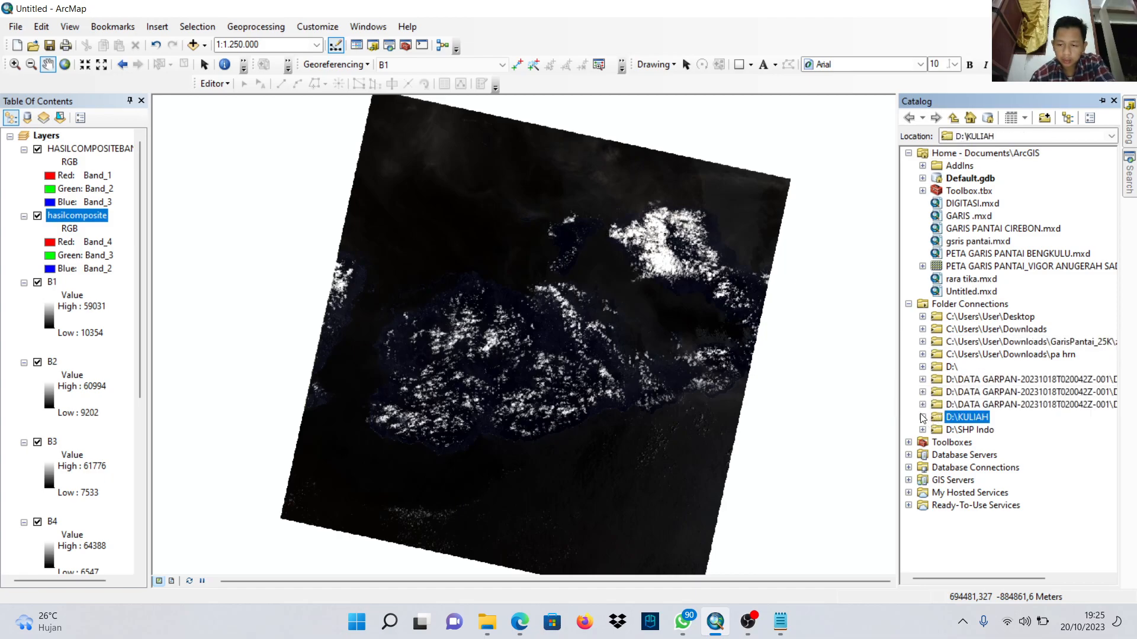
click(922, 417)
scroll(938, 417, down, 2)
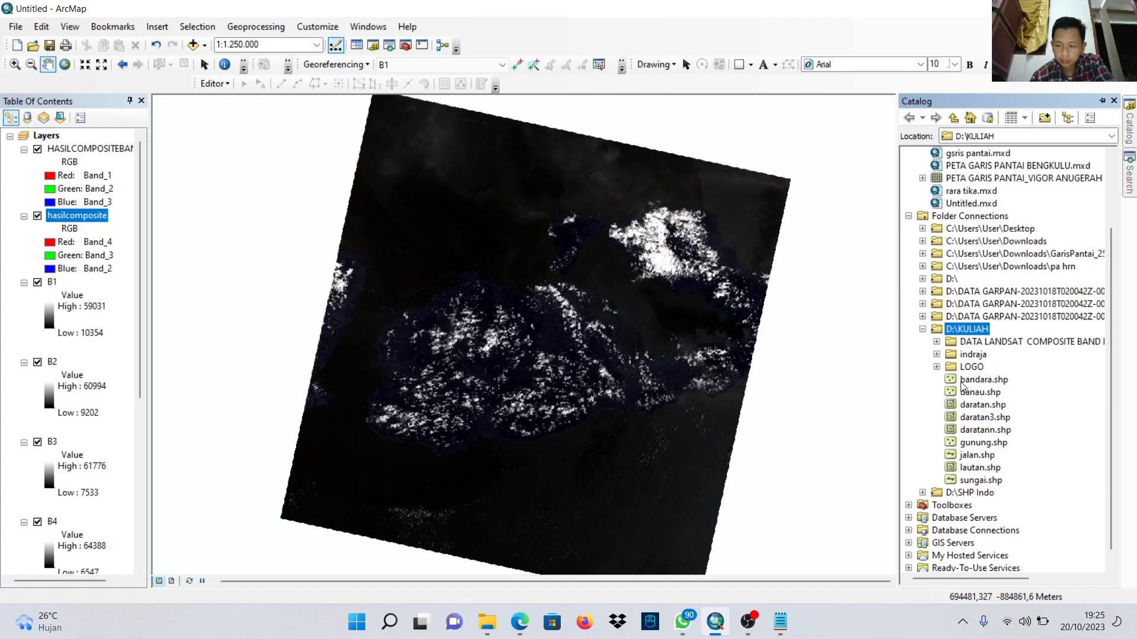
click(937, 343)
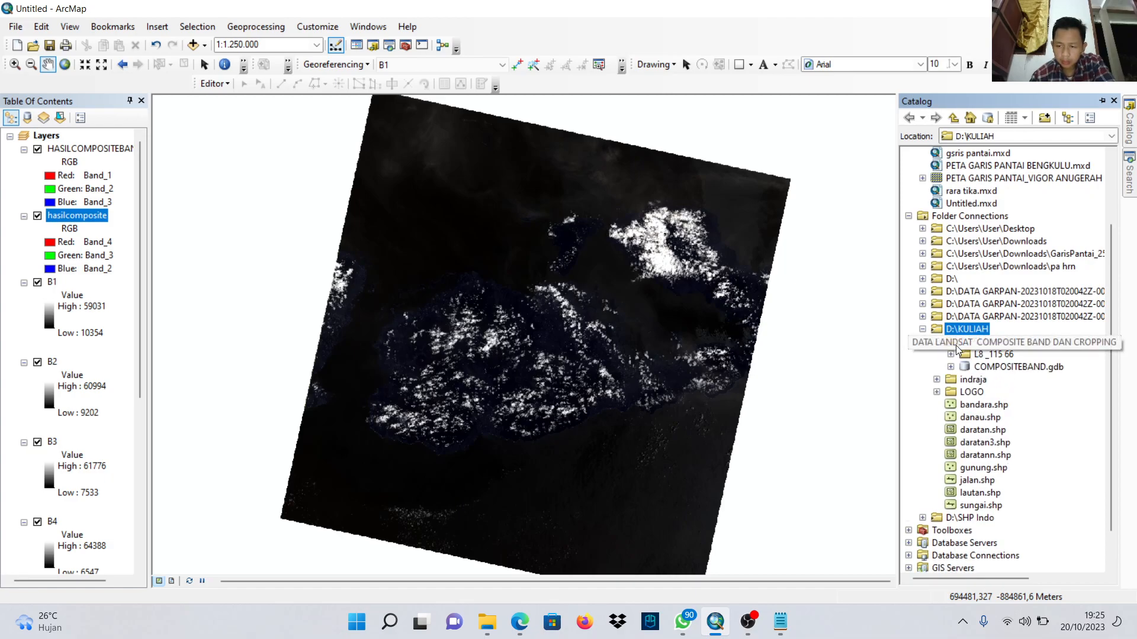
click(969, 356)
right_click(969, 355)
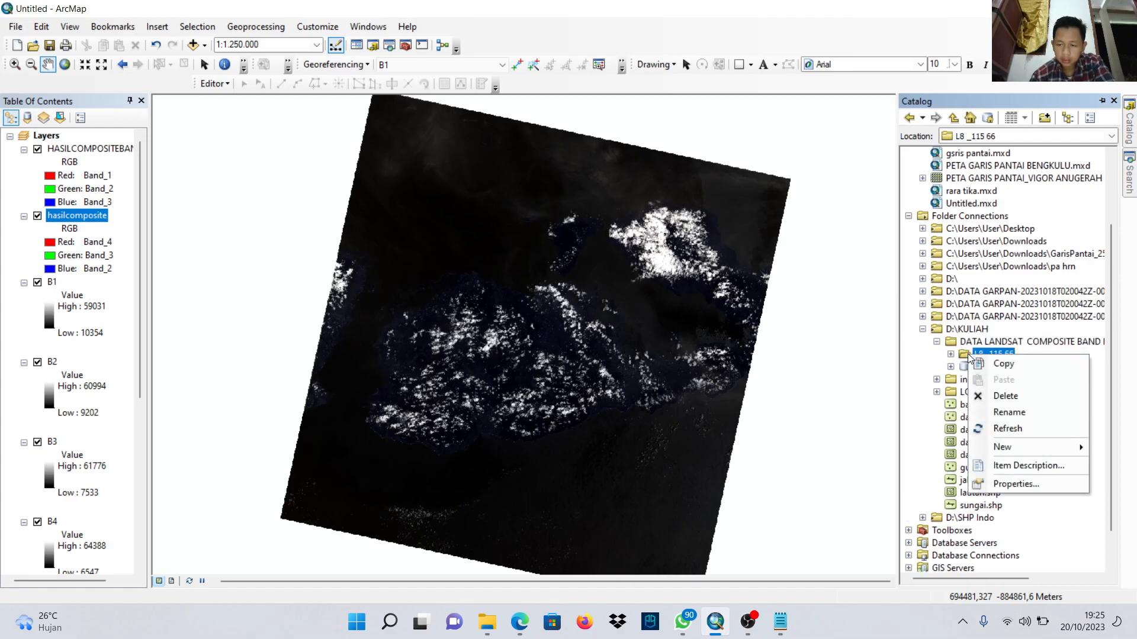
mouse_move(1004, 446)
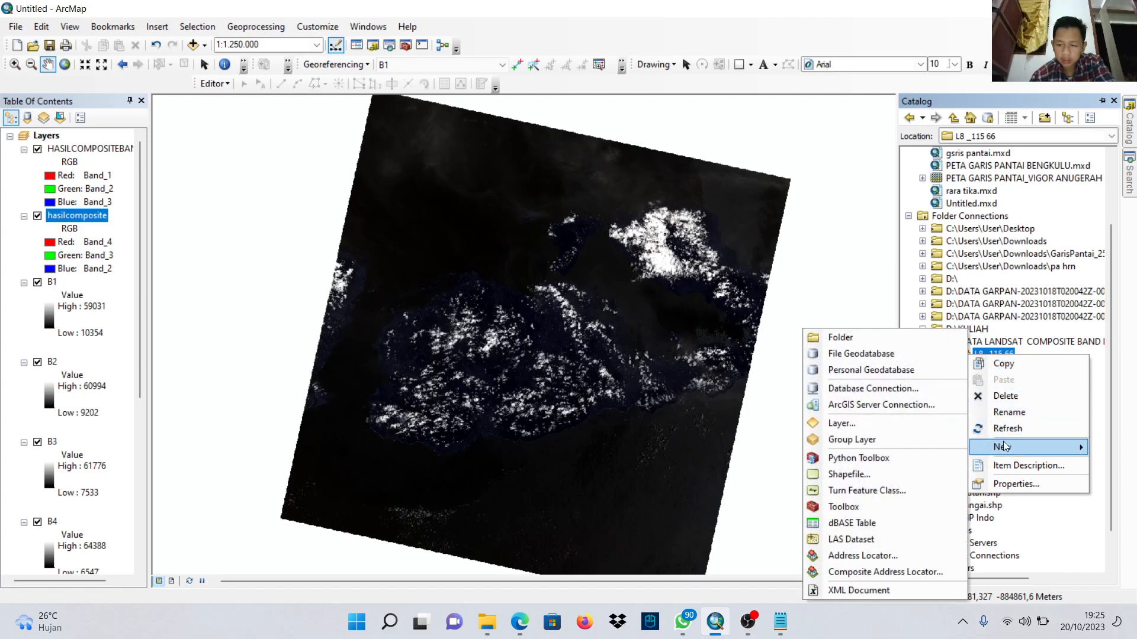
click(898, 467)
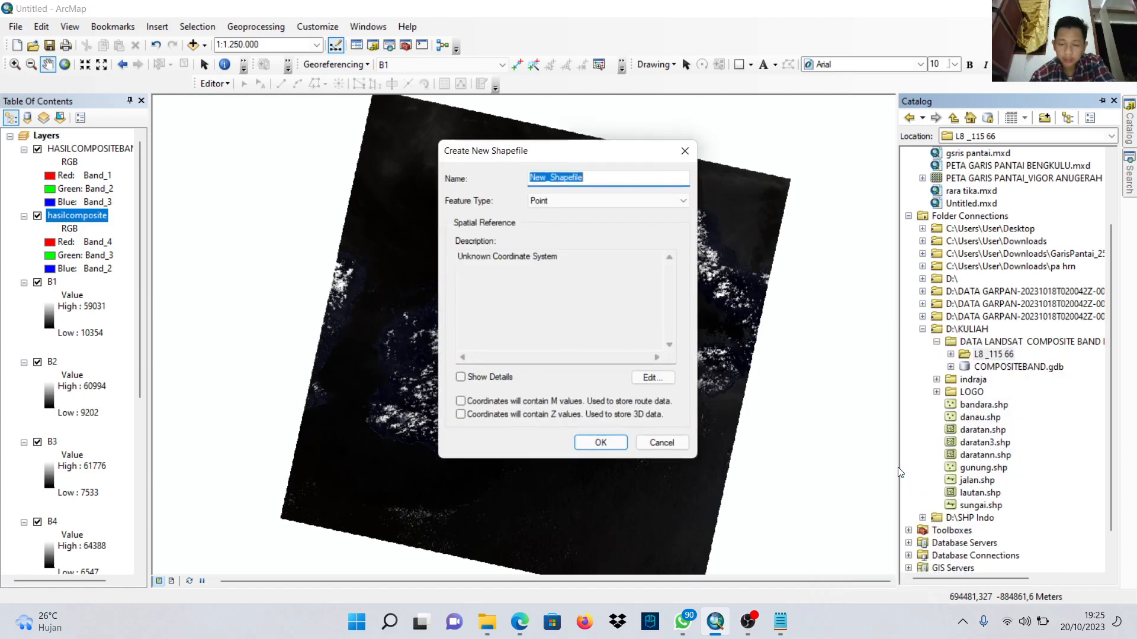
Name the new shapefile CROPPING and set its feature type to Polygon.
key(BackSpace)
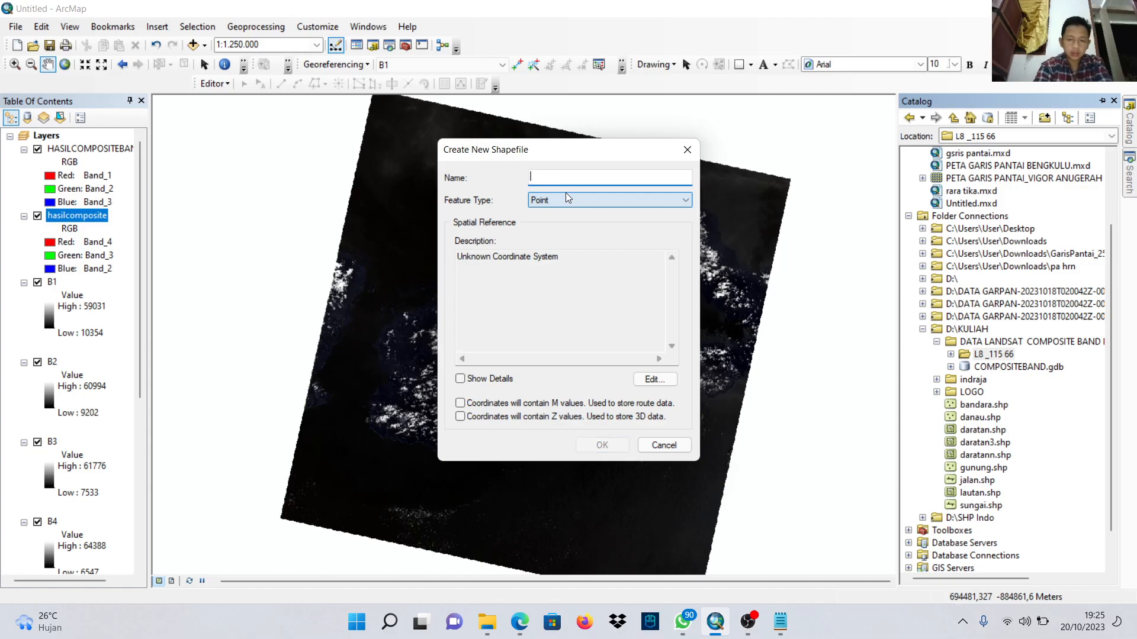
text(C)
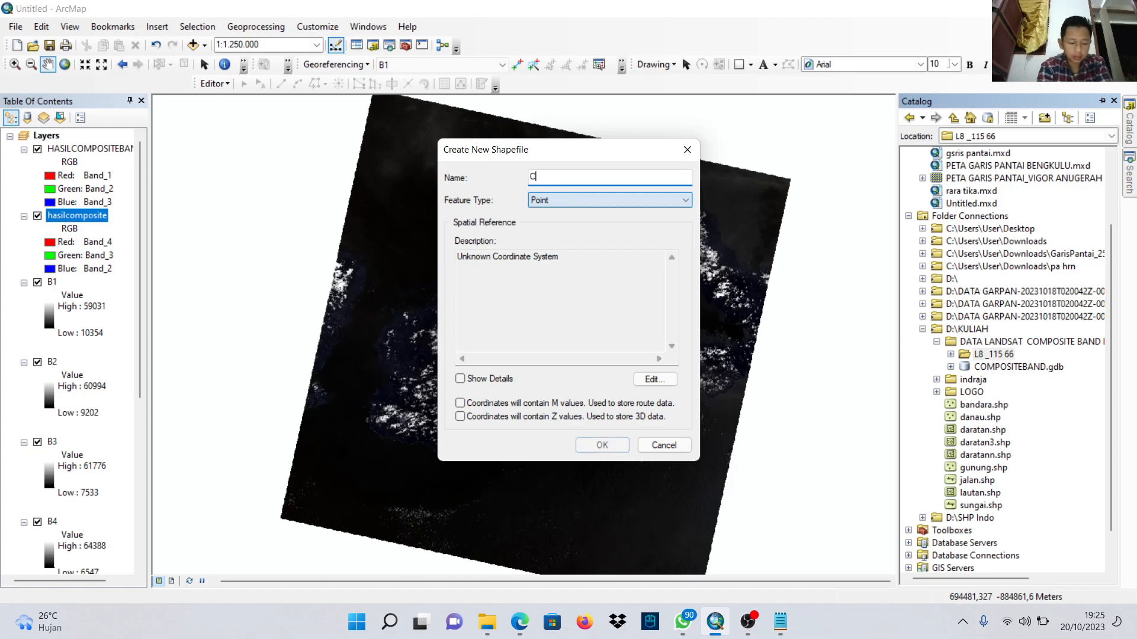
text(ROPPING)
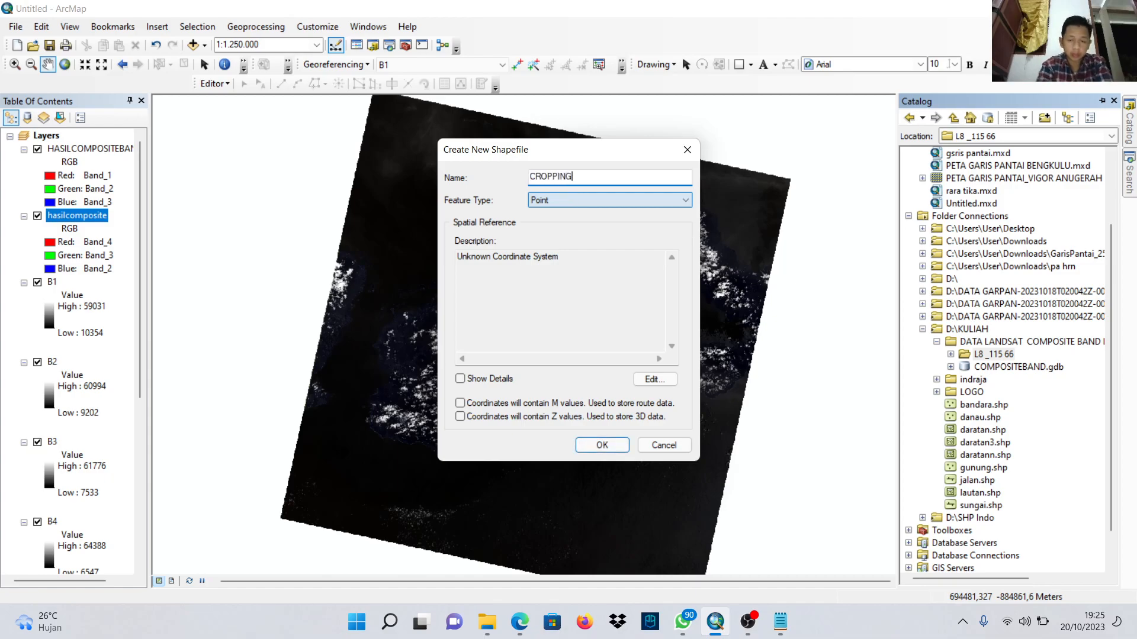
click(650, 200)
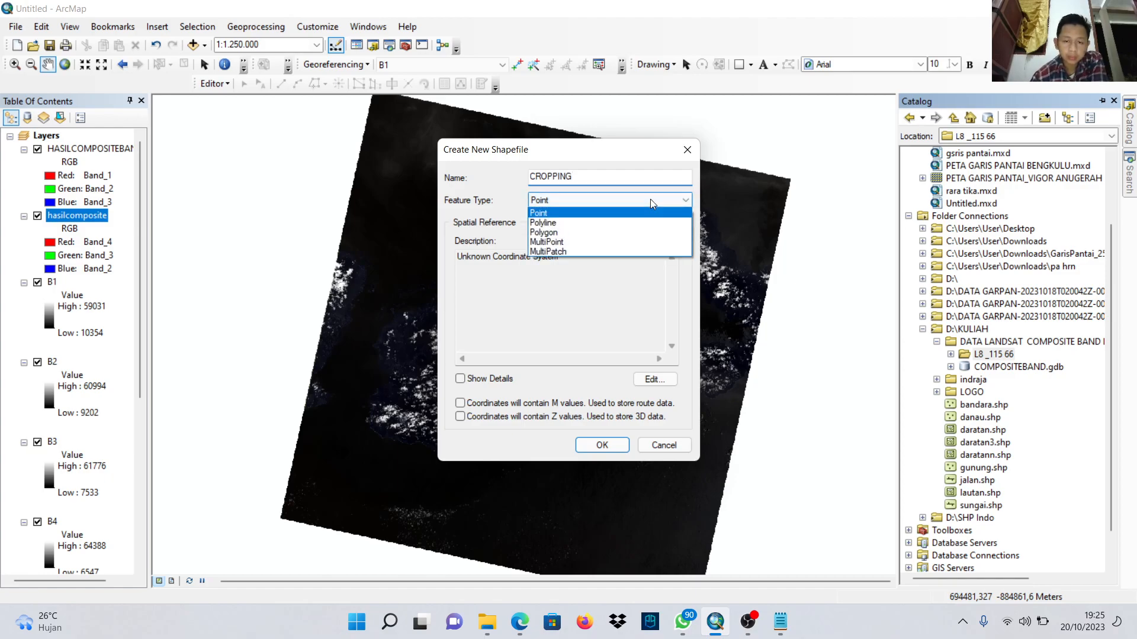
click(638, 234)
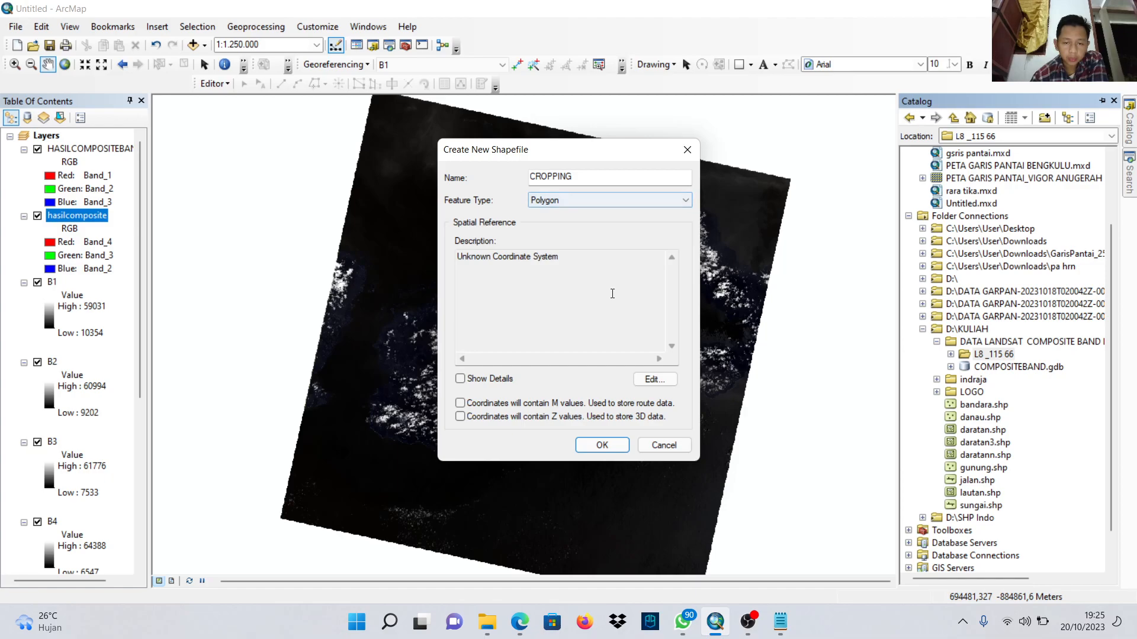
Assign the WGS 1984 coordinate system to the CROPPING shapefile and create it.
click(660, 380)
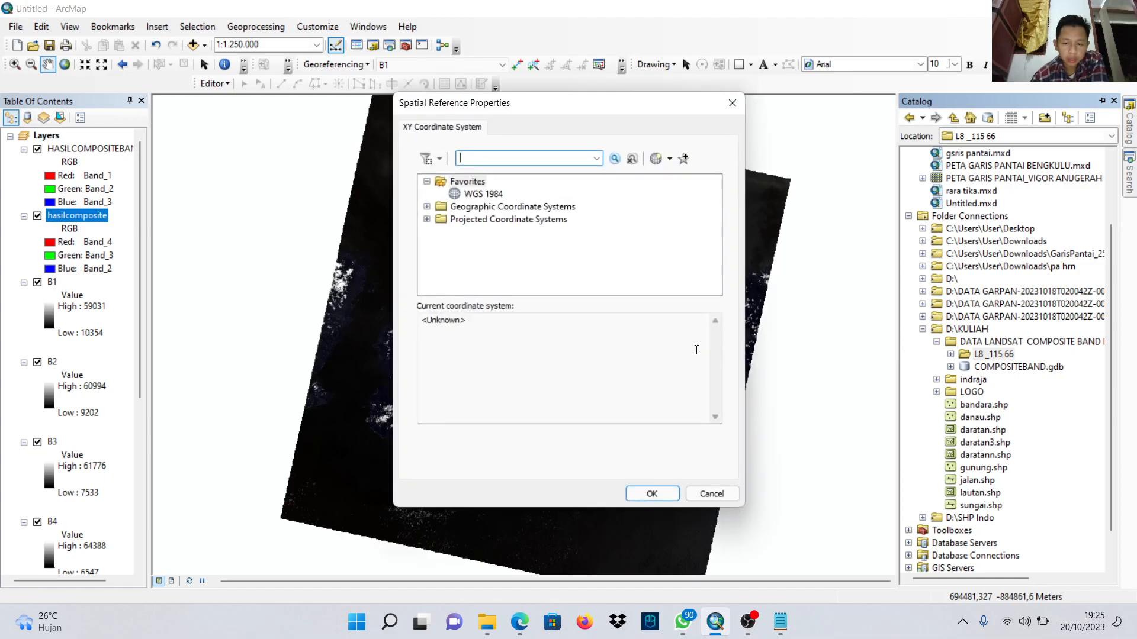
click(483, 194)
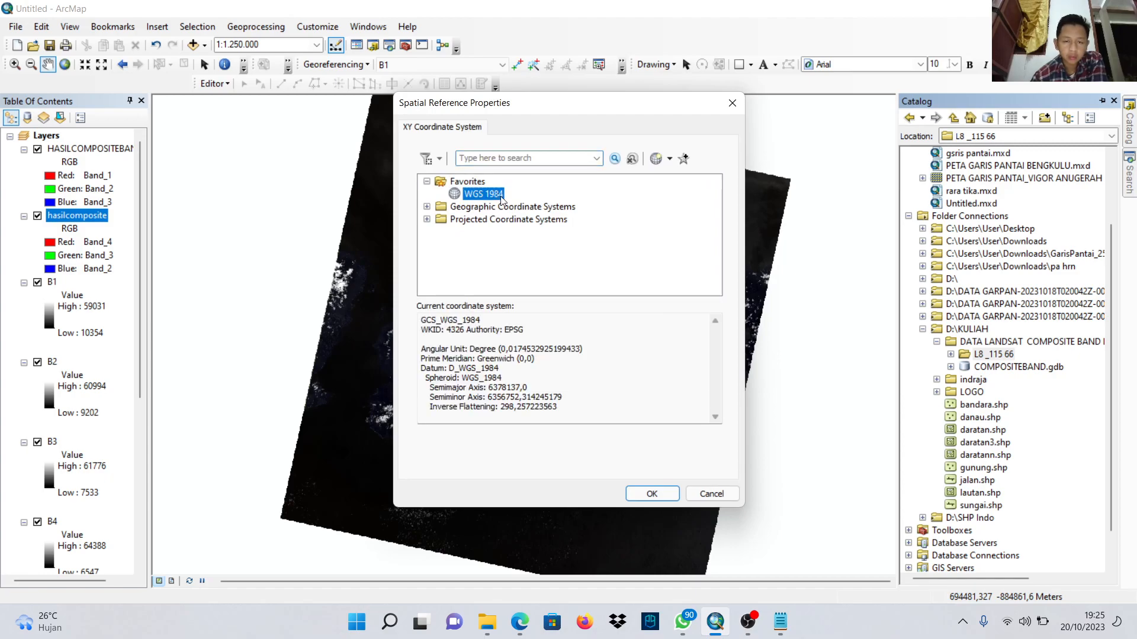
click(651, 492)
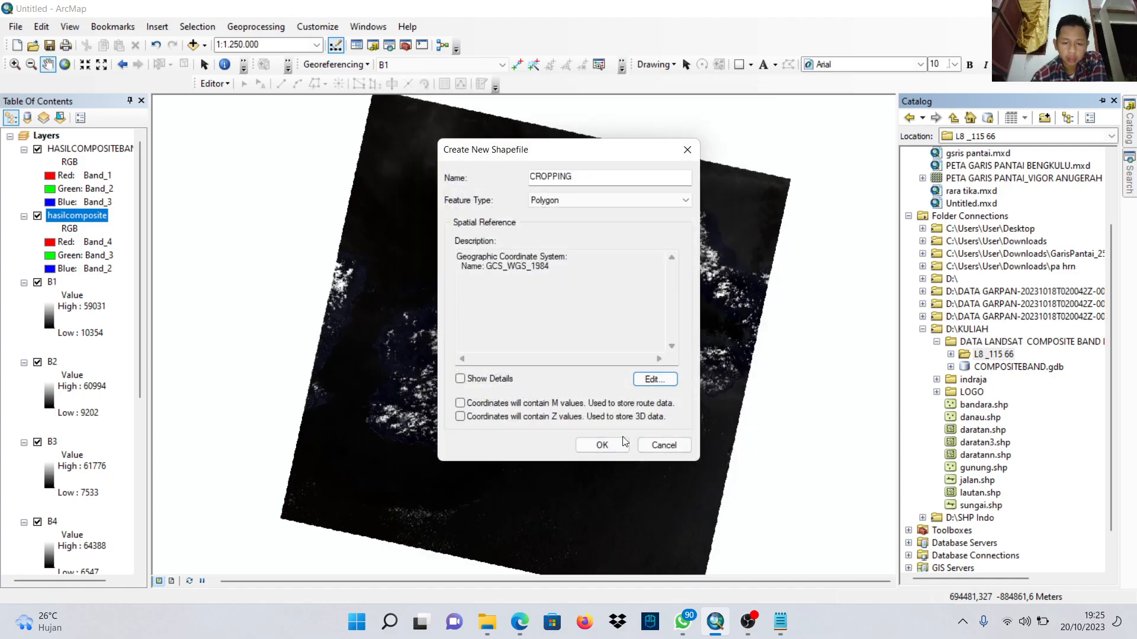
click(615, 444)
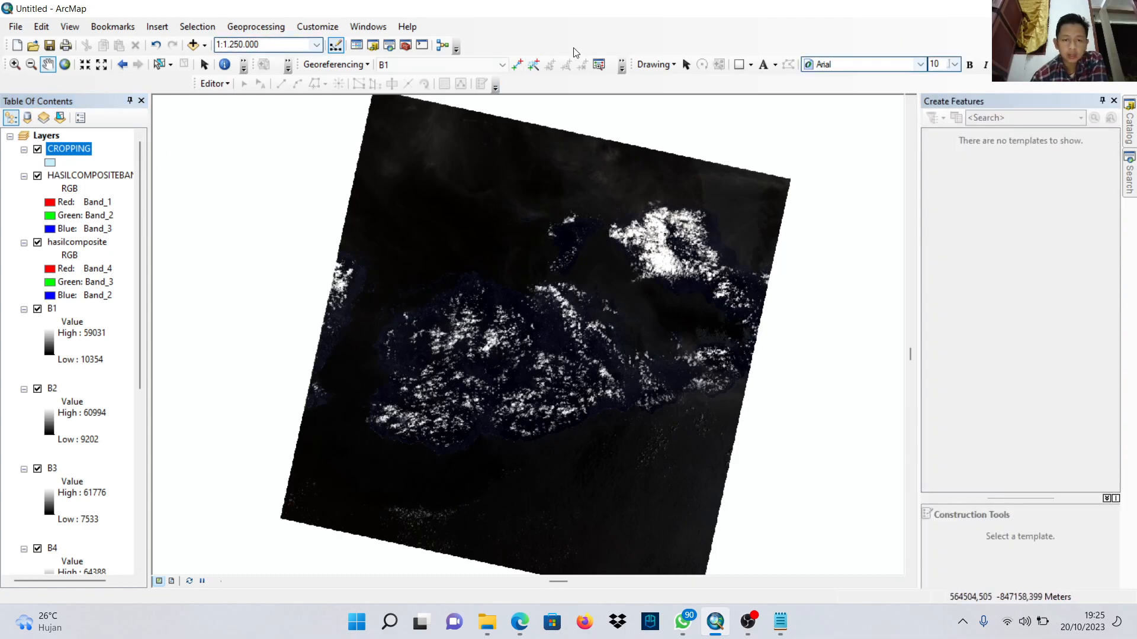
Start an edit session on the CROPPING layer, continuing despite the spatial reference warning.
click(214, 83)
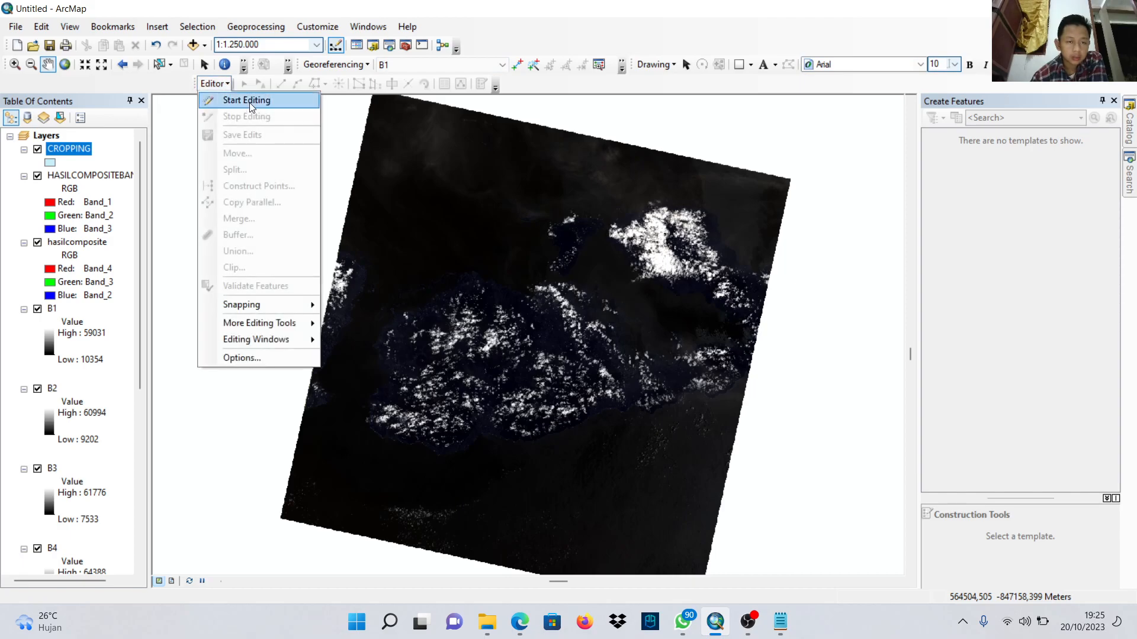
click(248, 103)
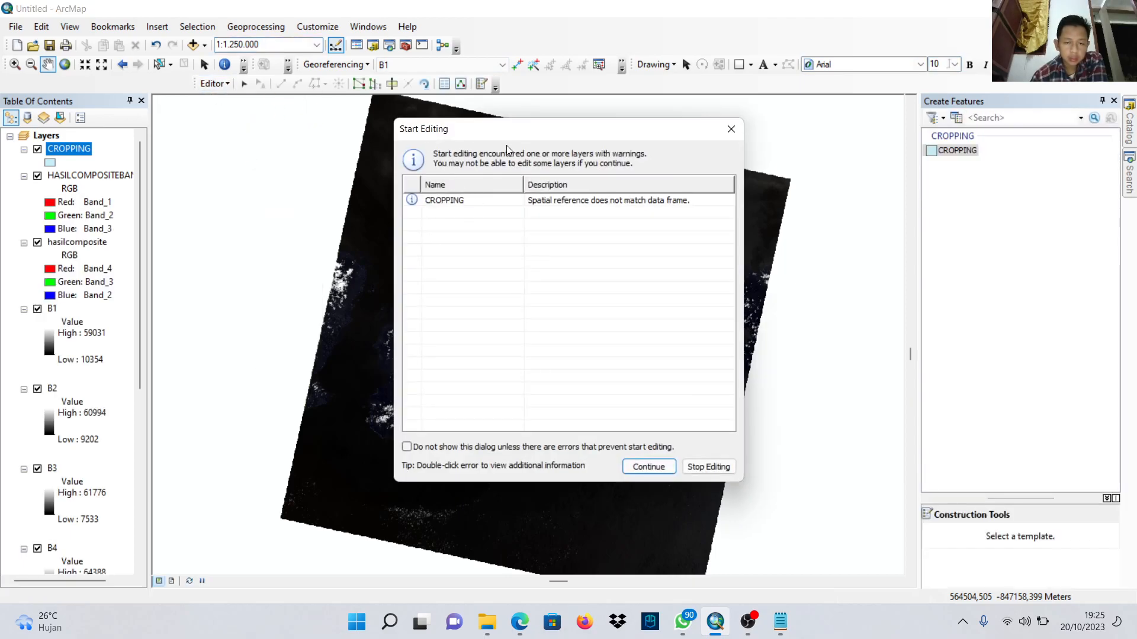
click(537, 201)
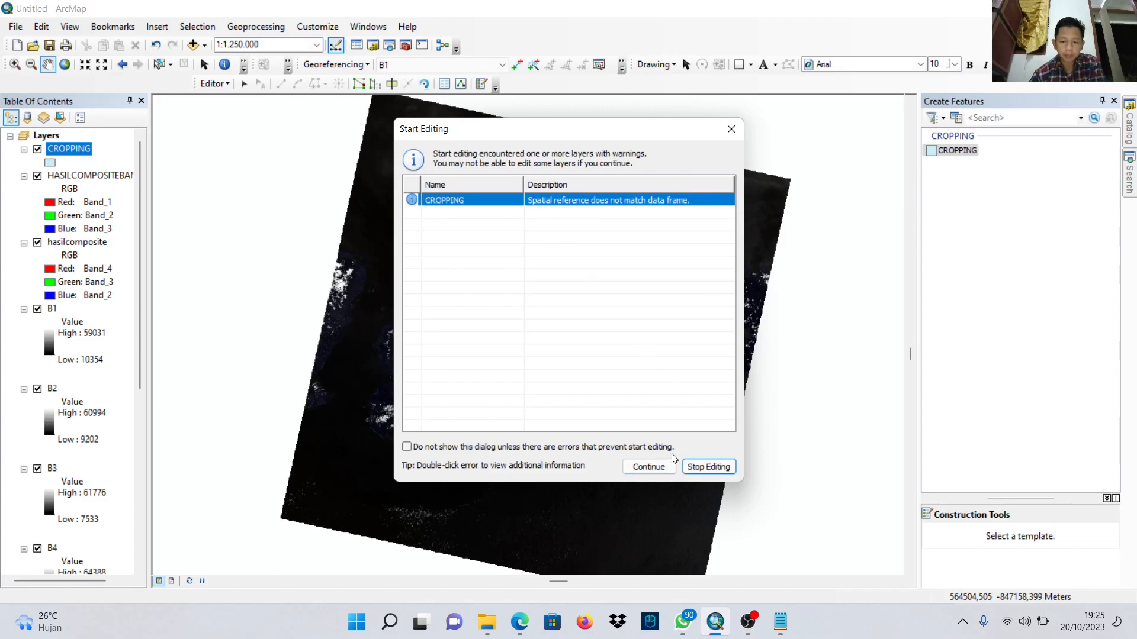
click(648, 467)
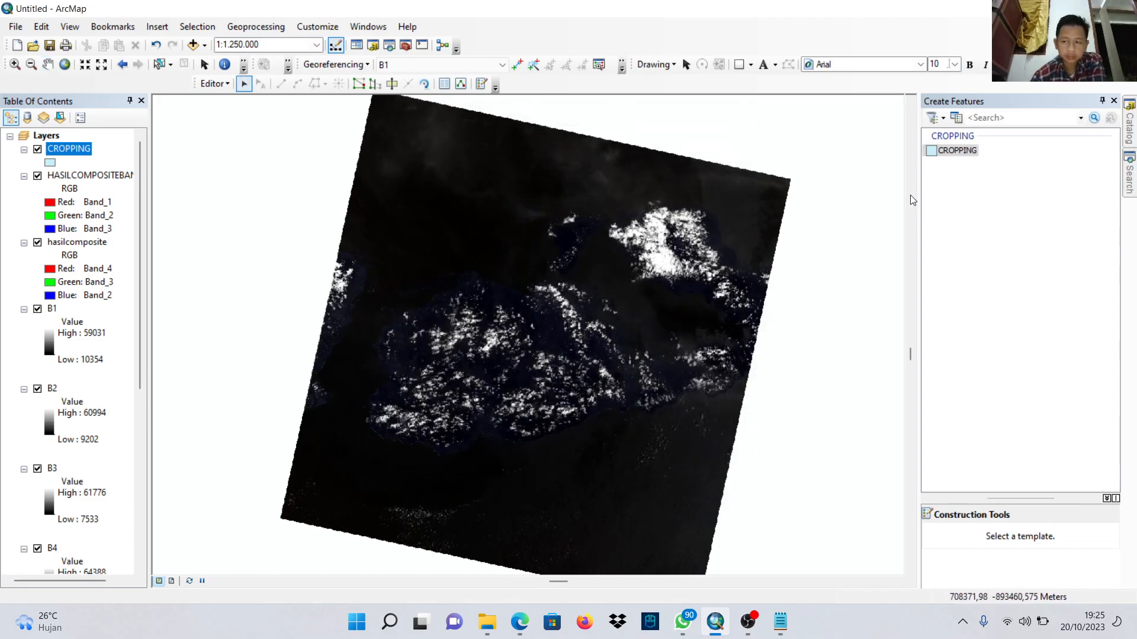
Hide the HASILCOMPOSITEBAND layer and draw a tilted CROPPING rectangle over the southwest coast of the large island.
click(933, 153)
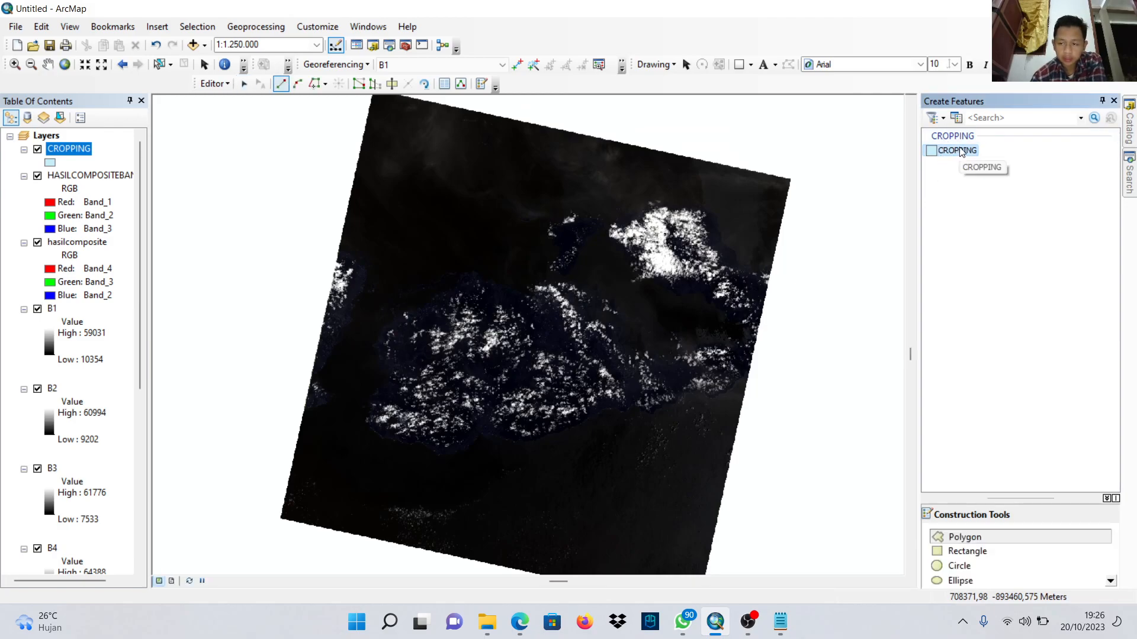
click(979, 553)
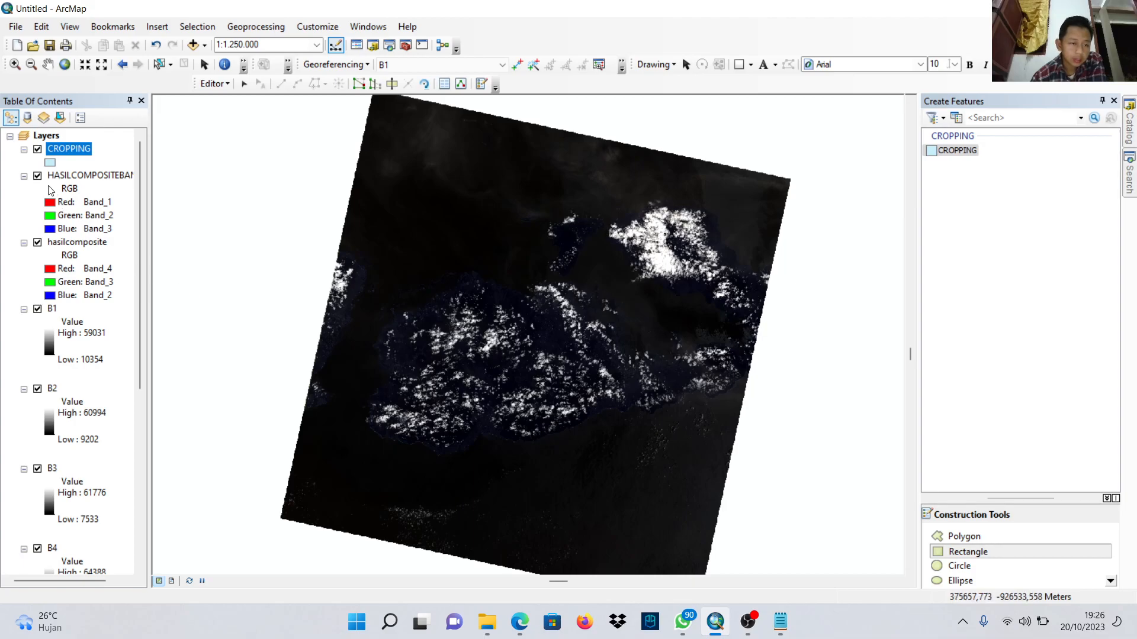
click(37, 176)
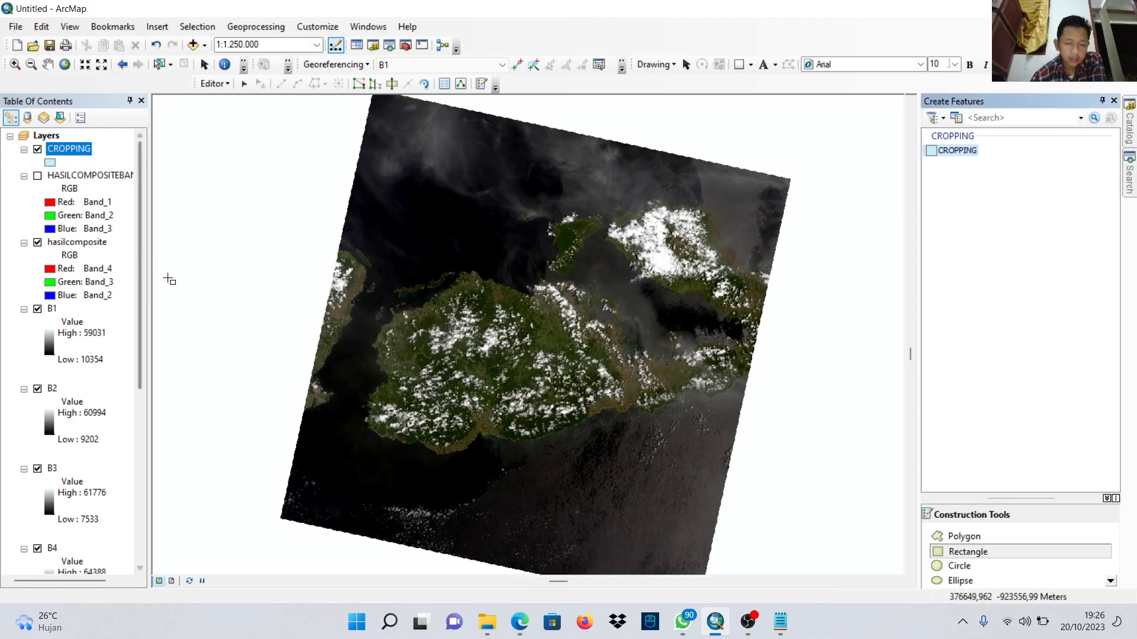
scroll(359, 384, down, 1)
scroll(361, 382, down, 1)
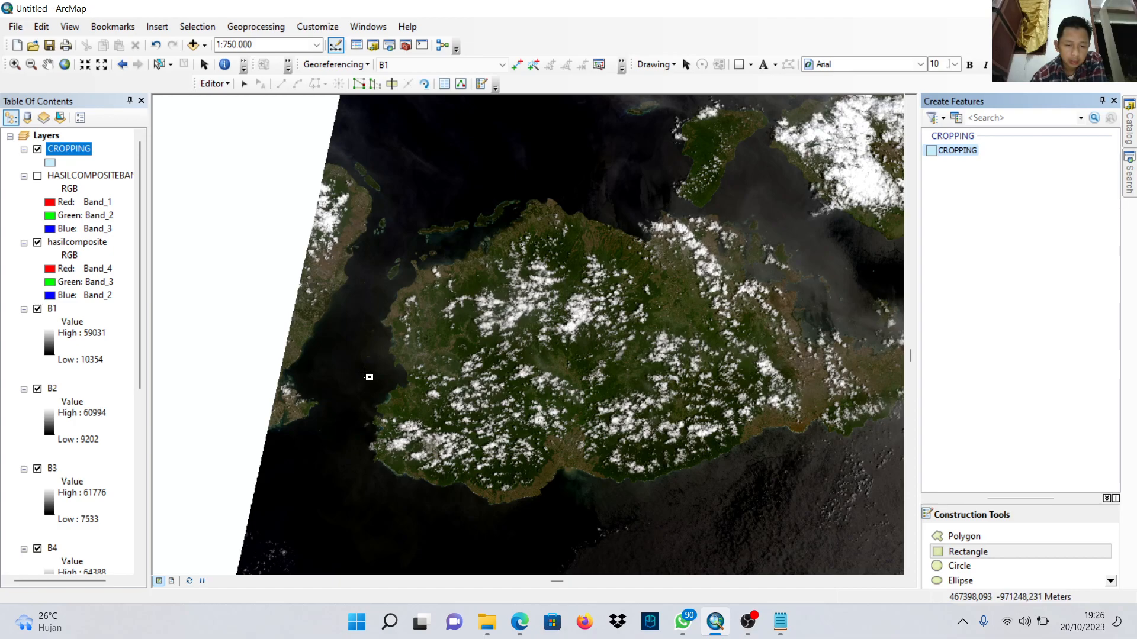
click(363, 372)
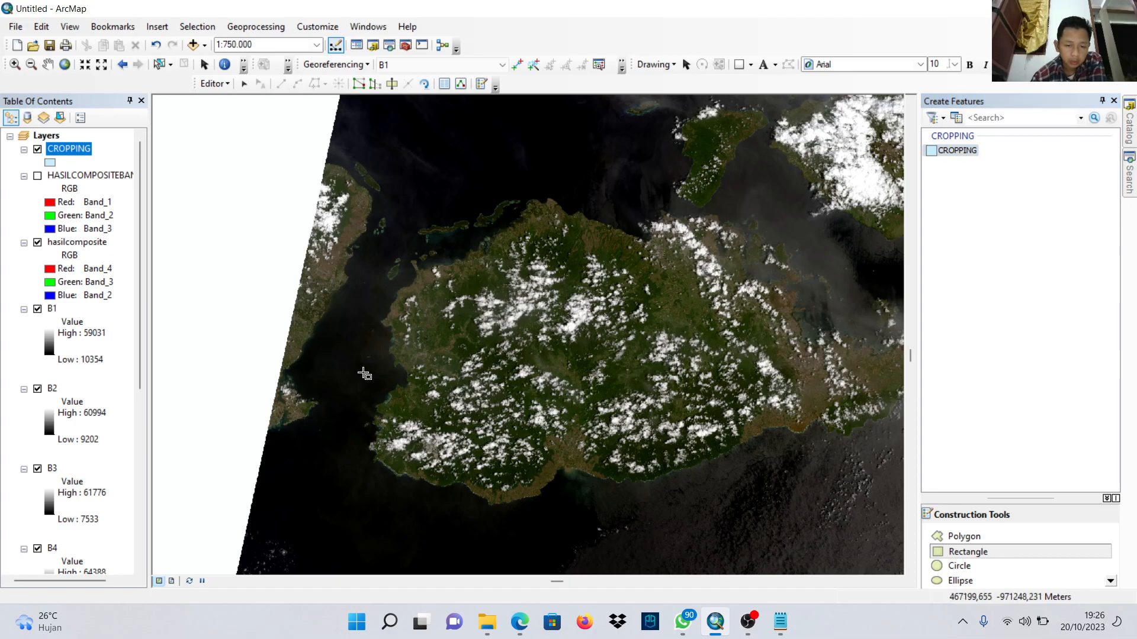
click(417, 409)
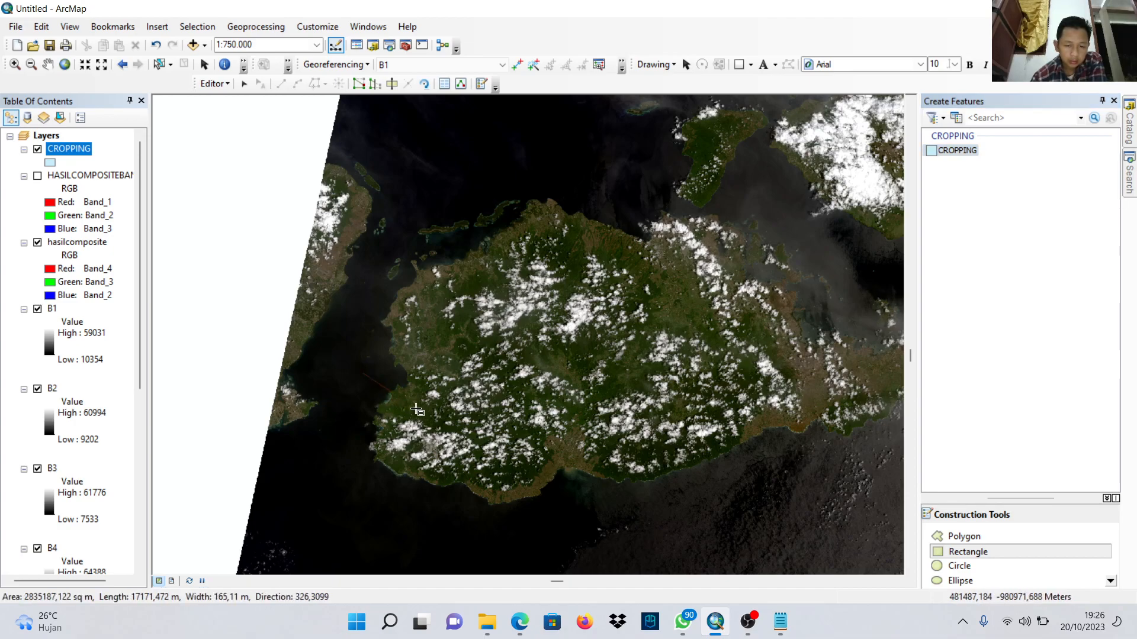
click(386, 474)
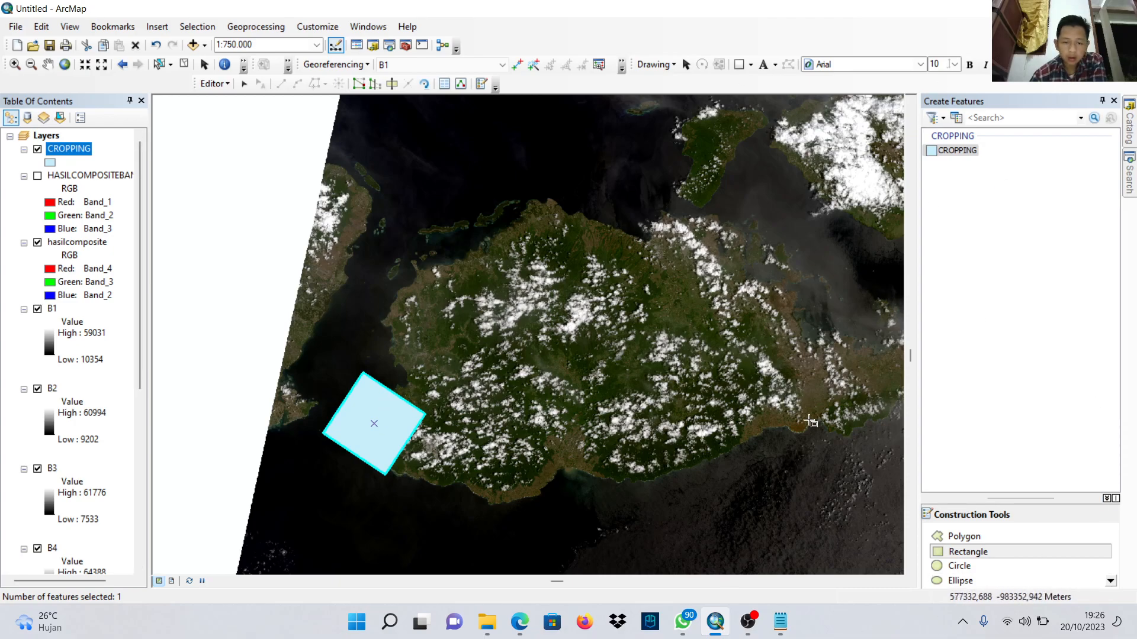
click(749, 624)
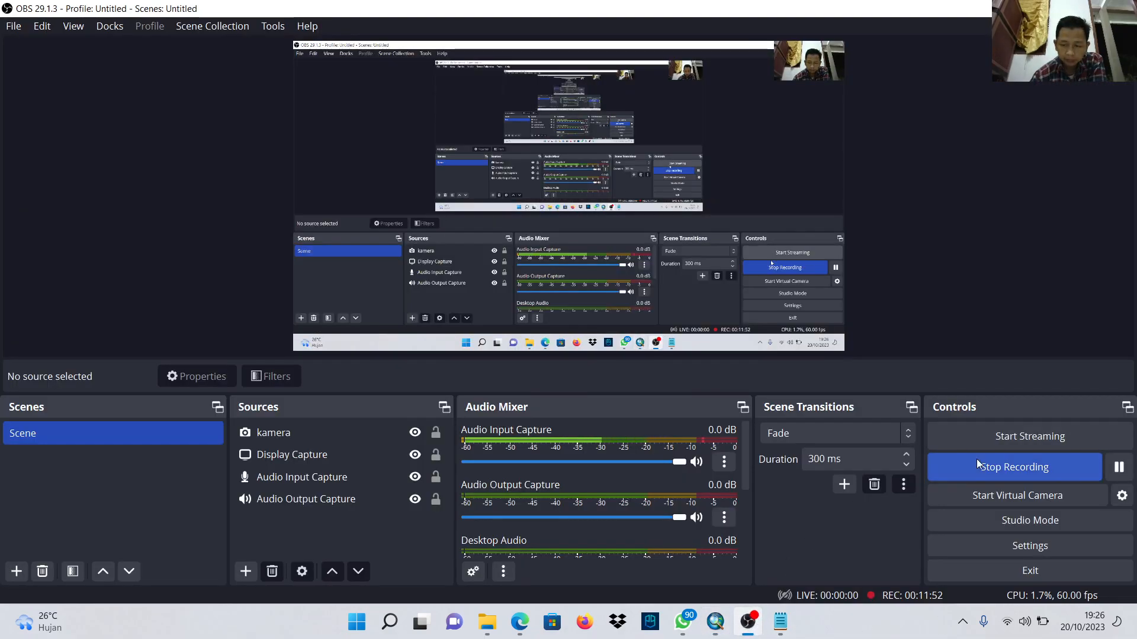
click(715, 622)
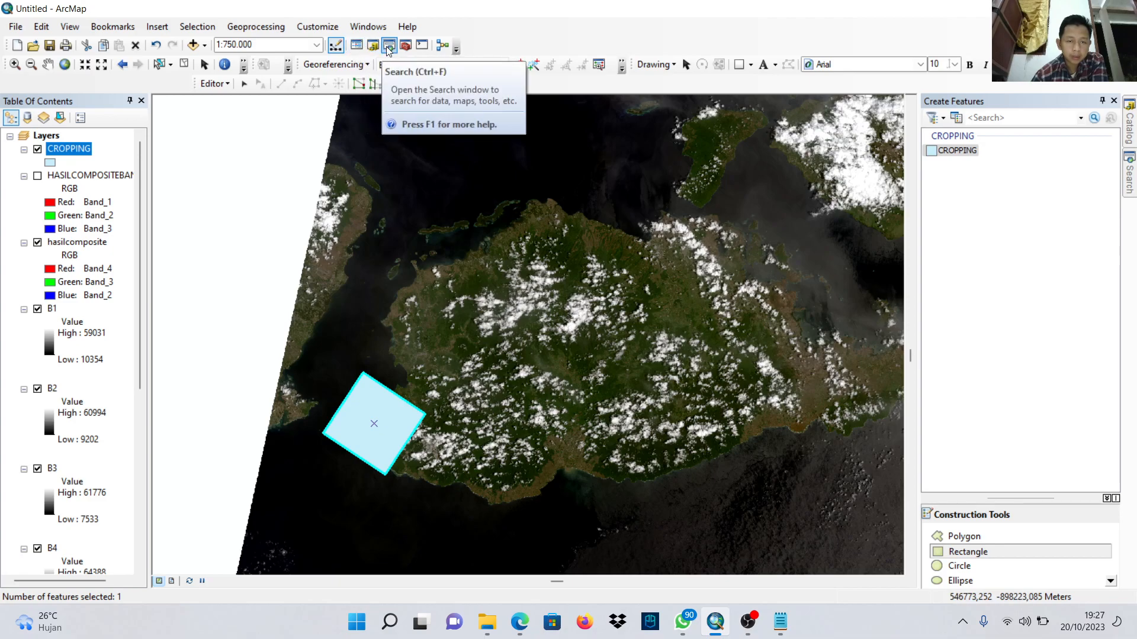
Open the Image Analysis window and turn off the single-band rasters such as B1, keeping only the hasilcomposite raster displayed.
click(368, 26)
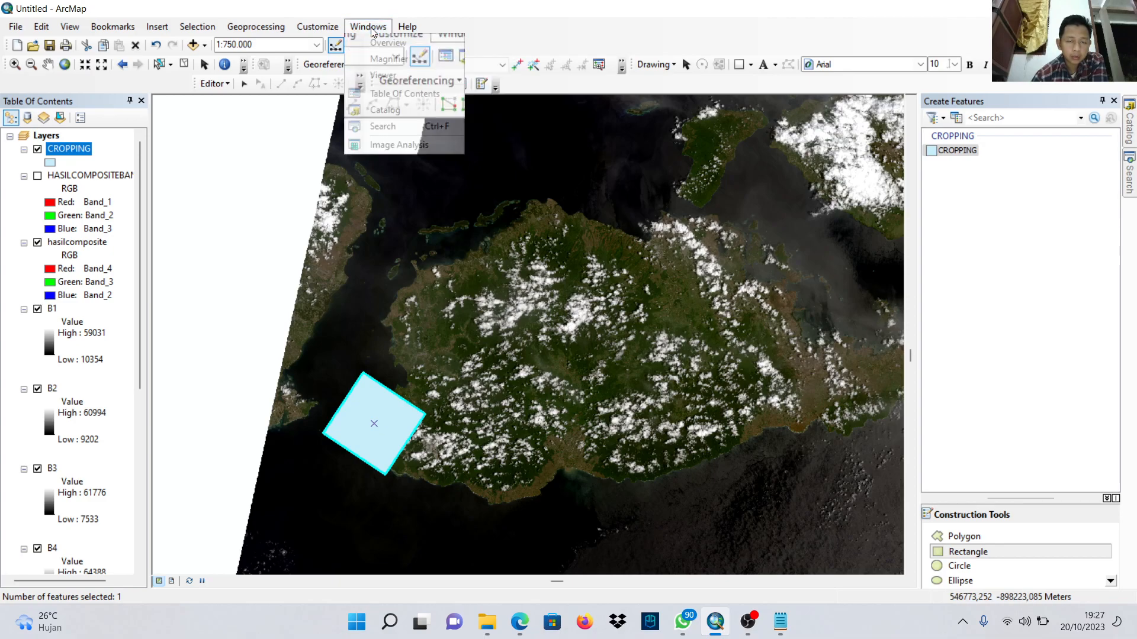
click(438, 144)
drag(902, 124, 917, 122)
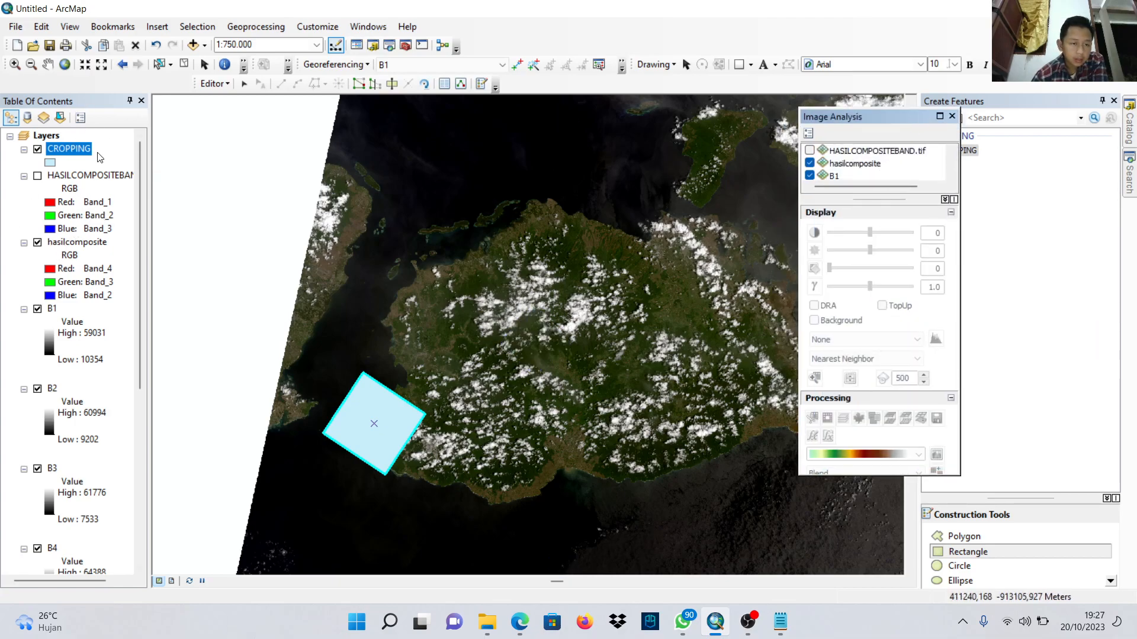
scroll(823, 169, down, 1)
click(810, 175)
click(810, 164)
click(810, 151)
scroll(818, 160, down, 1)
click(810, 176)
scroll(821, 177, up, 2)
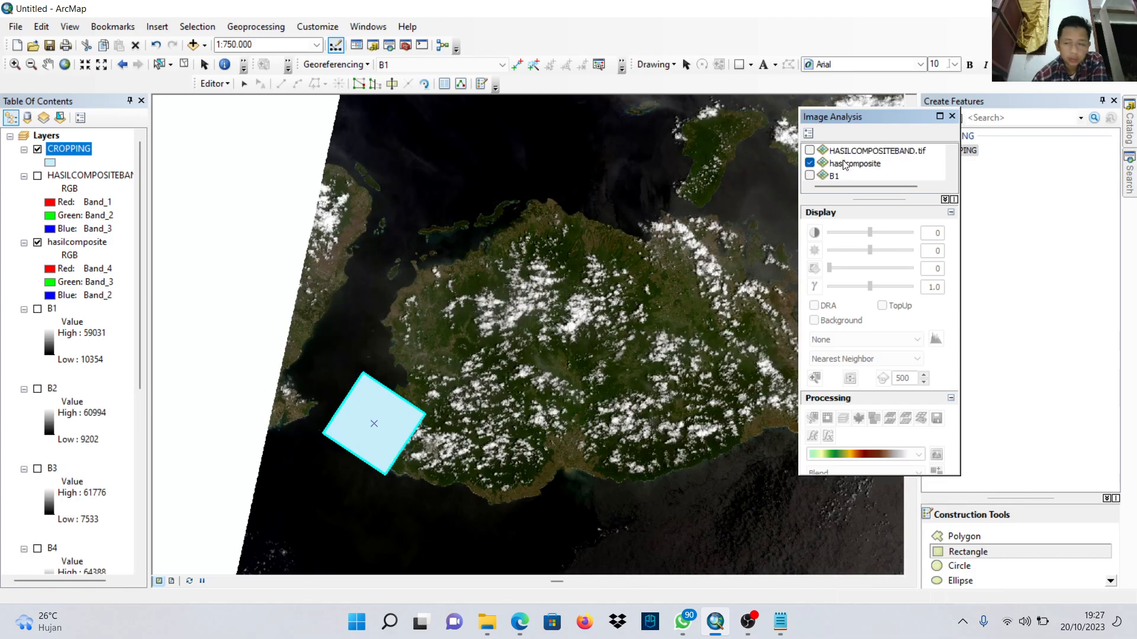
Clip the hasilcomposite raster to the selected CROPPING rectangle and close the Image Analysis window.
click(846, 166)
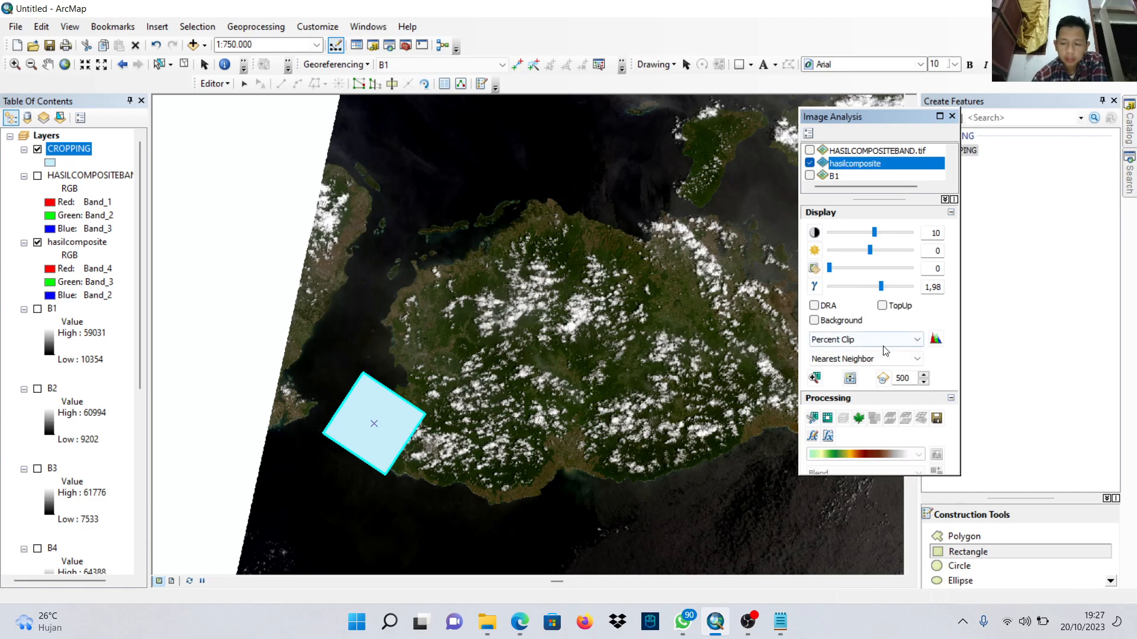
click(814, 416)
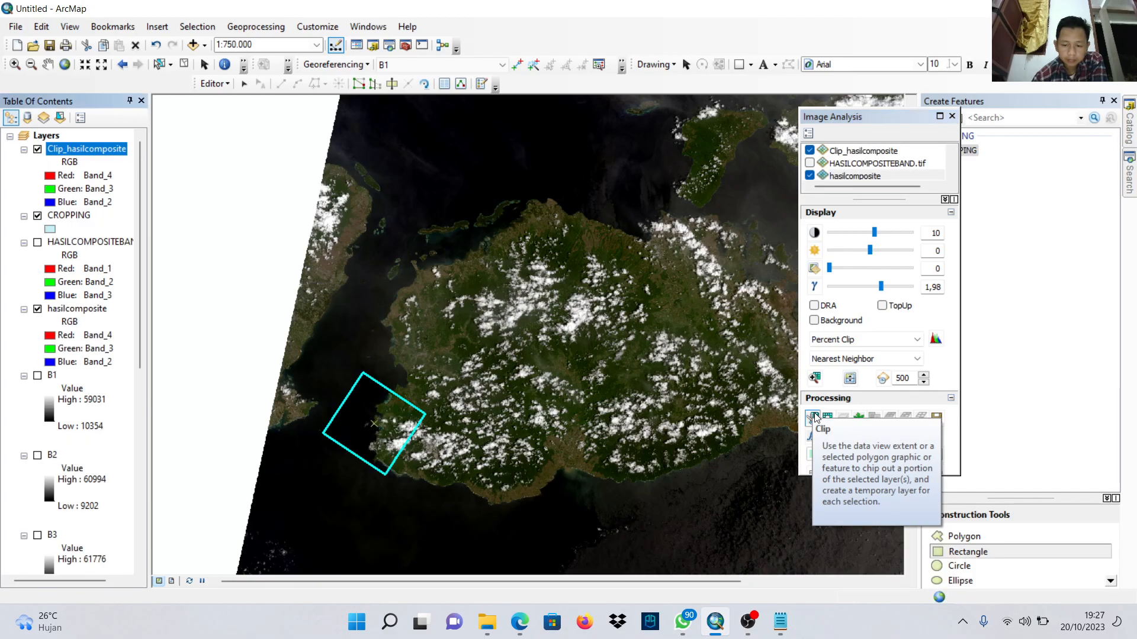
click(953, 116)
Toggle the CROPPING layer off and on, and hide the Clip_hasilcomposite layer to check the clipped area.
scroll(650, 269, up, 2)
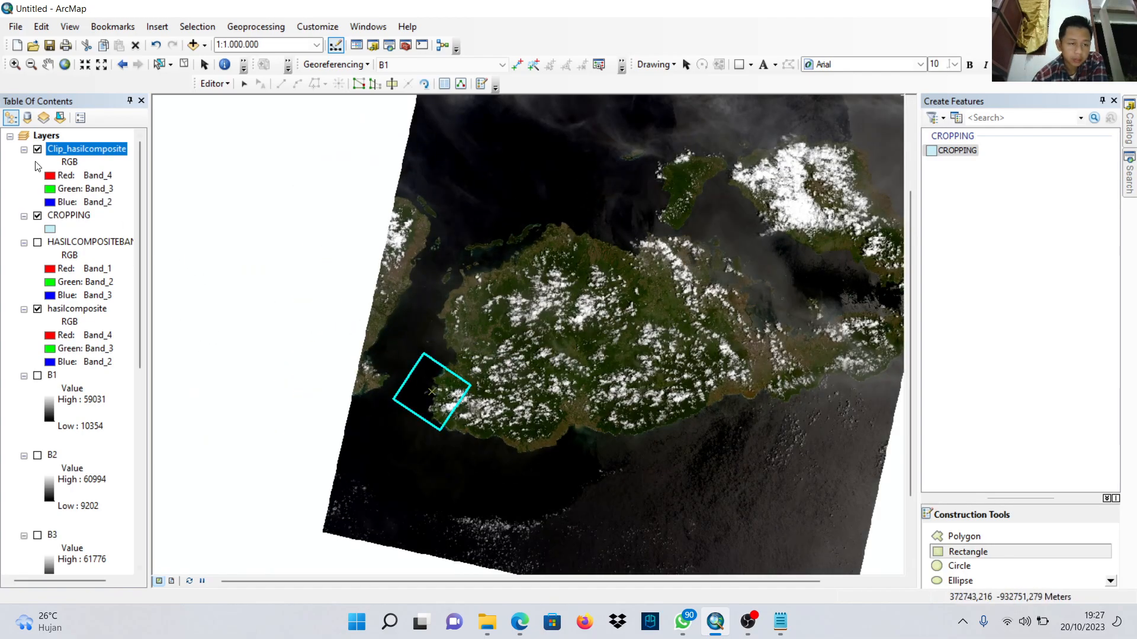
click(37, 216)
click(37, 217)
click(37, 149)
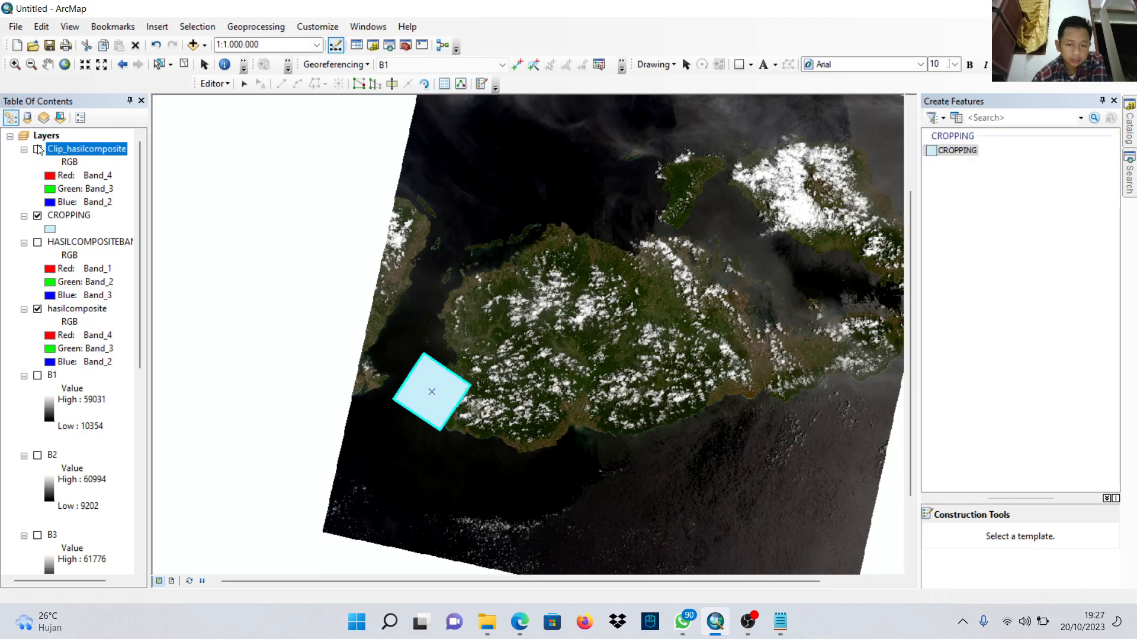
Hide the full hasilcomposite layer and display Clip_hasilcomposite together with the CROPPING outline over the study area.
click(37, 149)
click(37, 149)
click(37, 309)
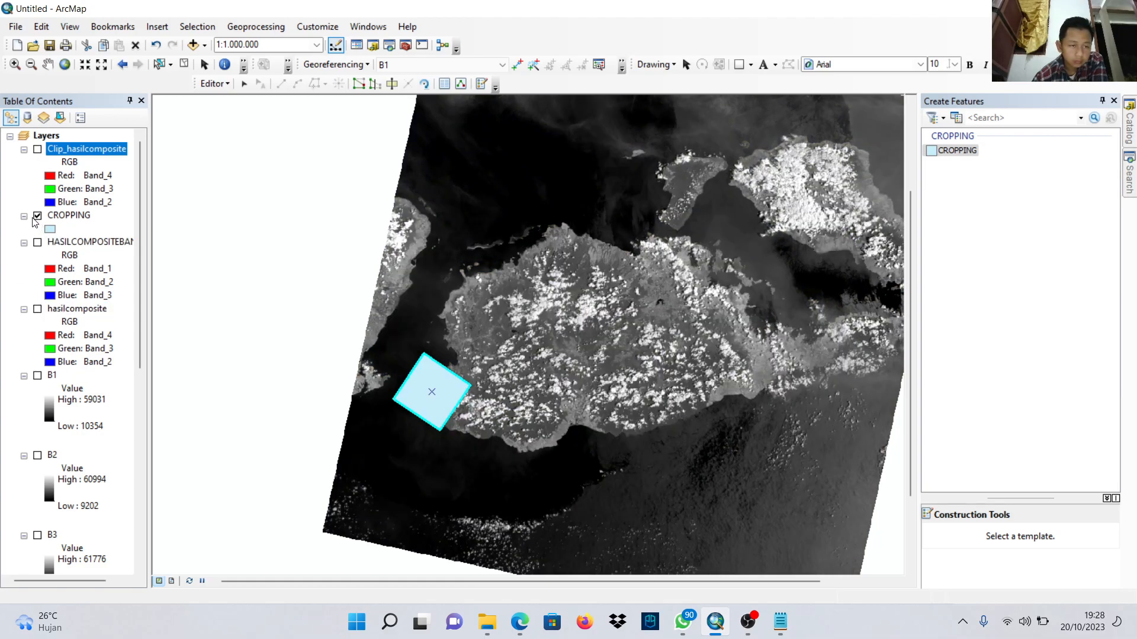
click(37, 216)
click(37, 216)
click(37, 149)
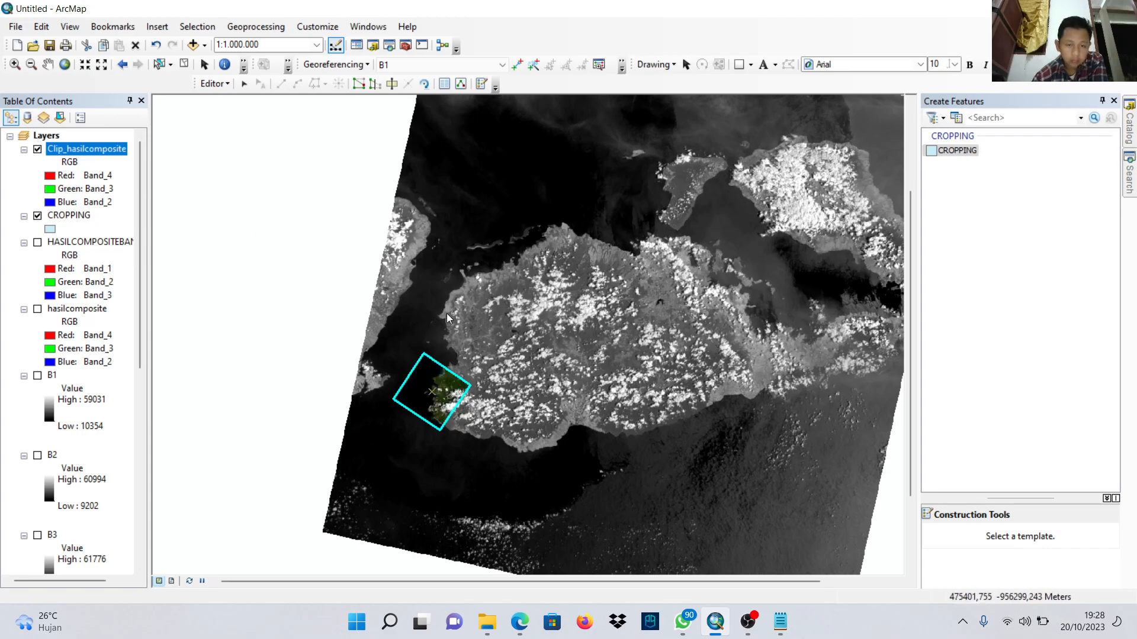
scroll(459, 329, up, 3)
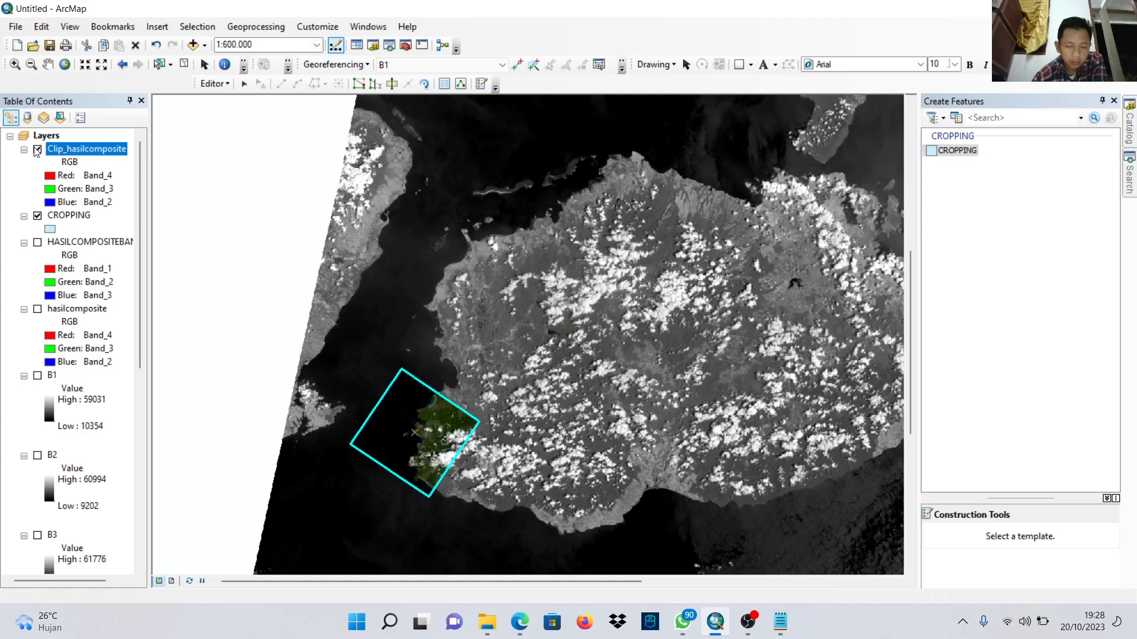
scroll(476, 439, up, 2)
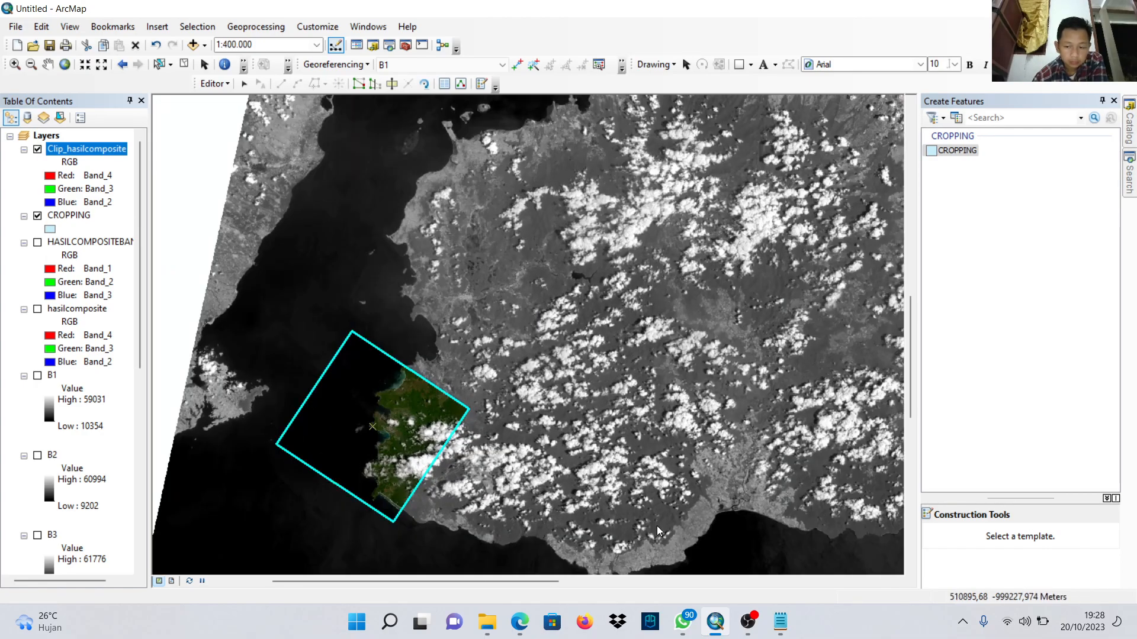
click(748, 622)
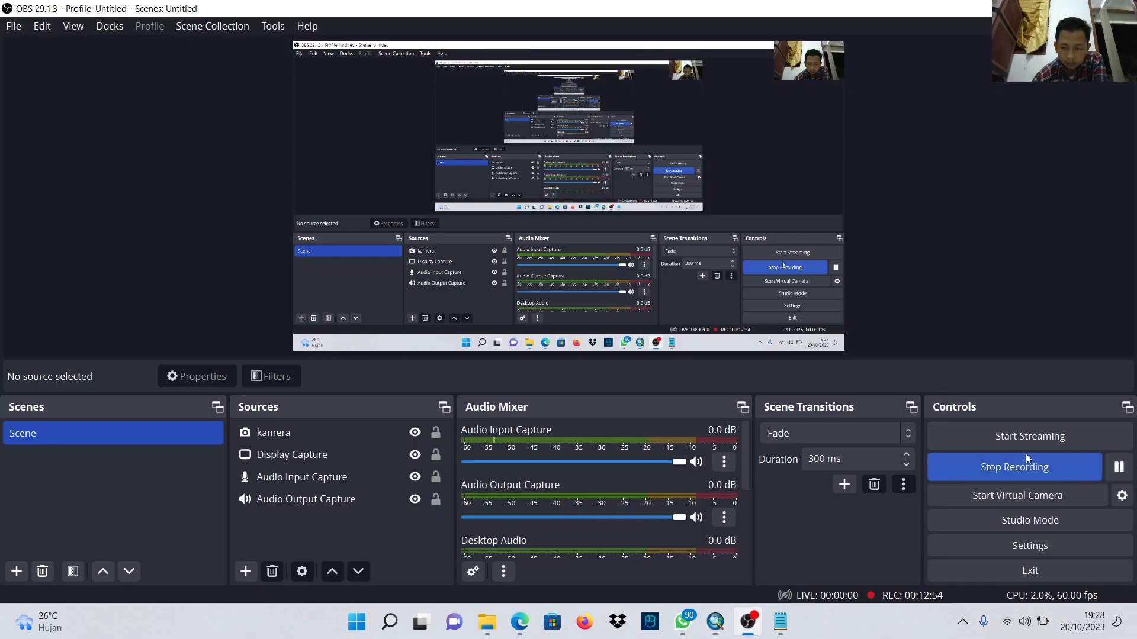
click(715, 622)
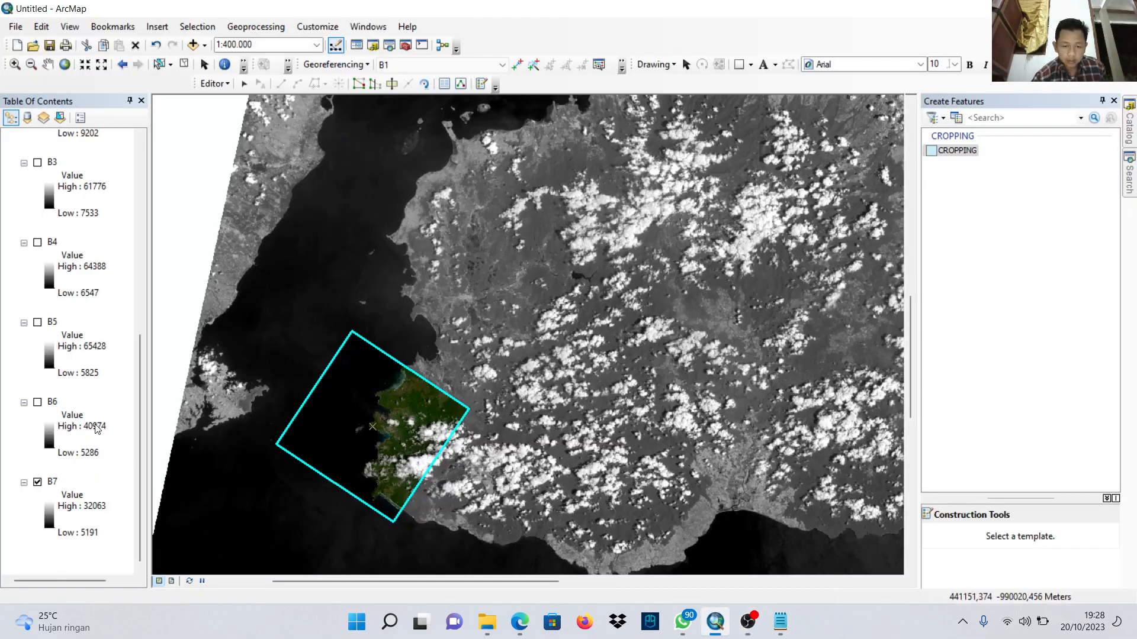
Hide the B7 raster so that only the clipped composite and the CROPPING polygon are displayed.
scroll(662, 392, down, 1)
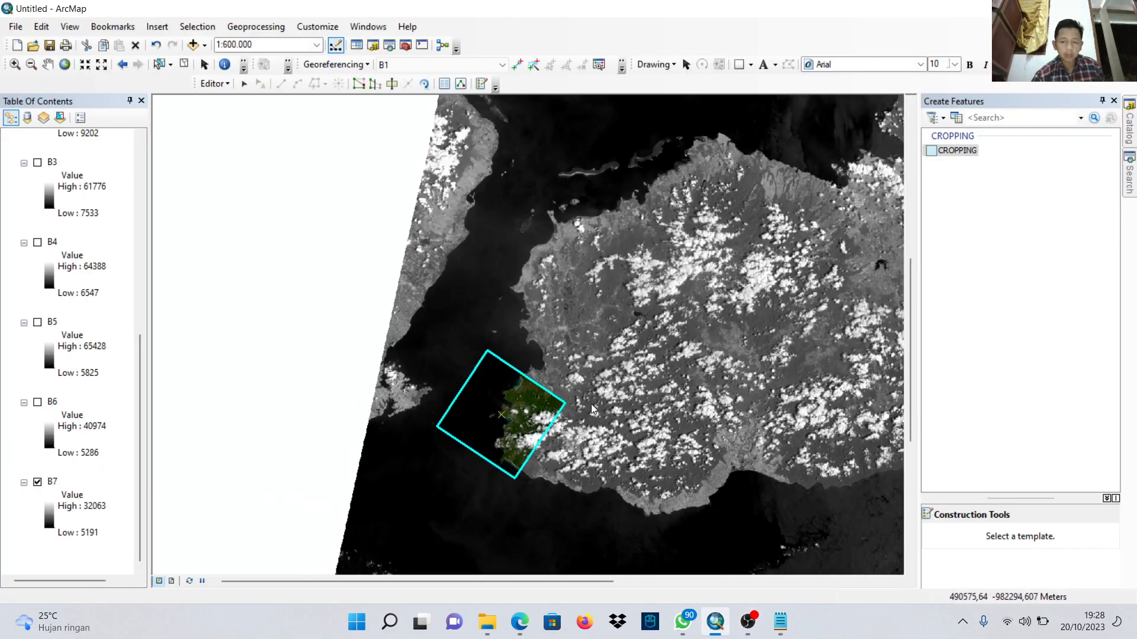
scroll(39, 373, up, 9)
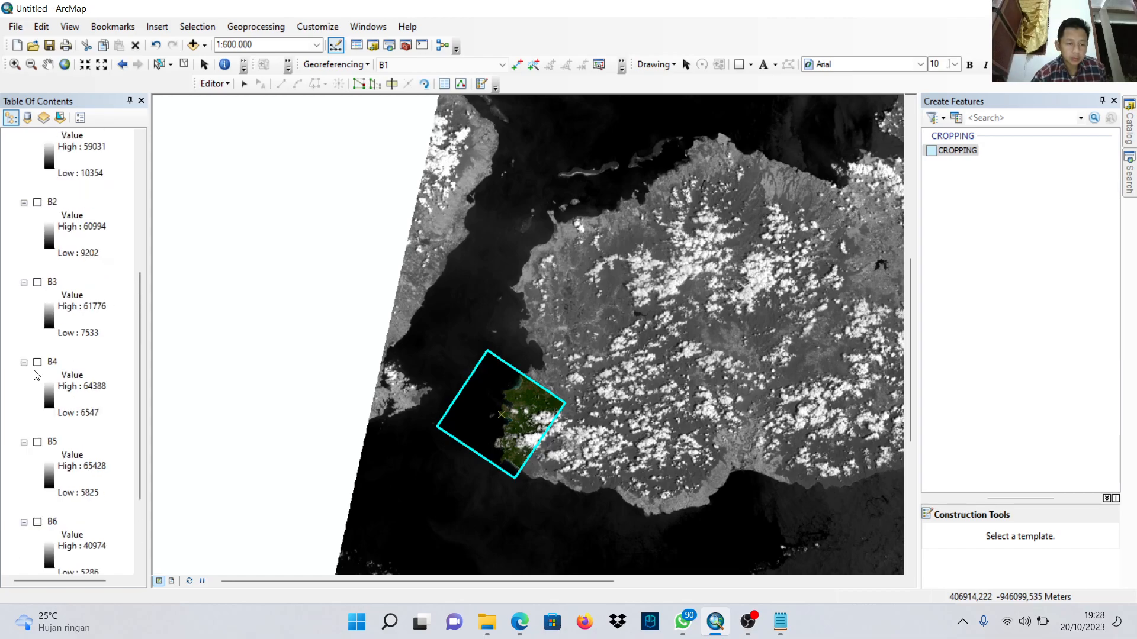
scroll(38, 373, down, 9)
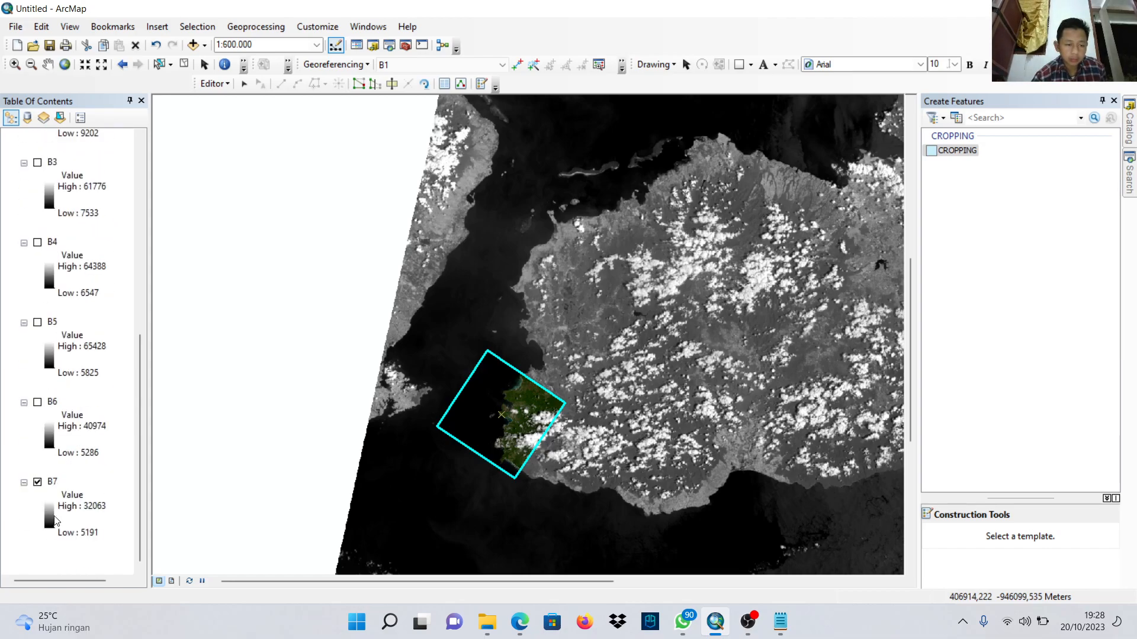
click(37, 483)
scroll(85, 307, up, 1)
scroll(85, 307, up, 8)
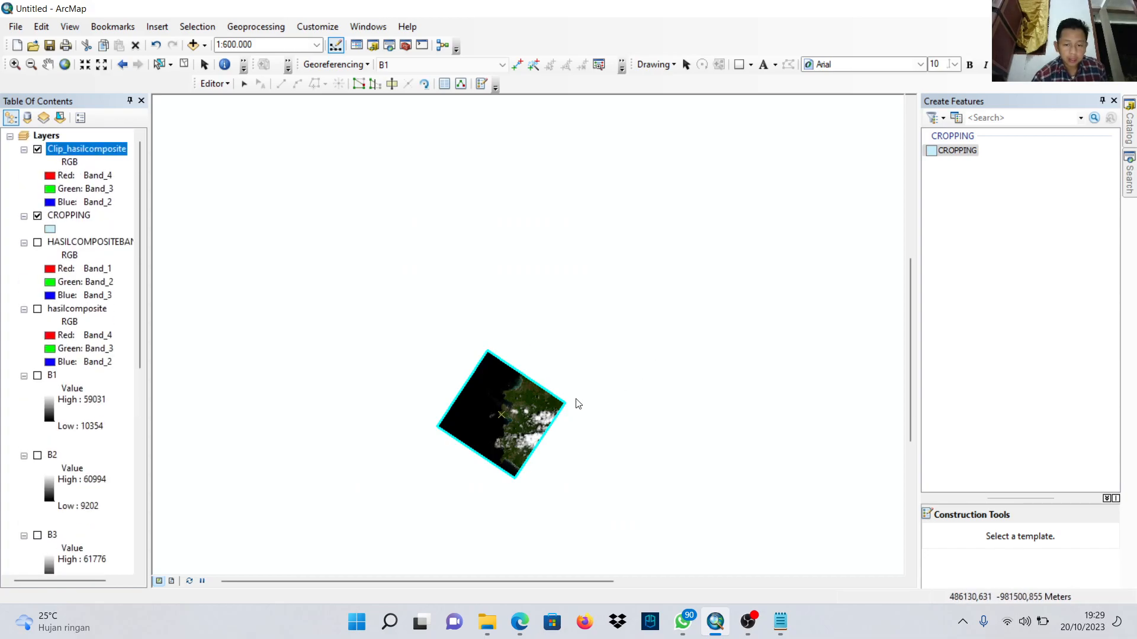
scroll(563, 416, up, 1)
scroll(513, 425, up, 4)
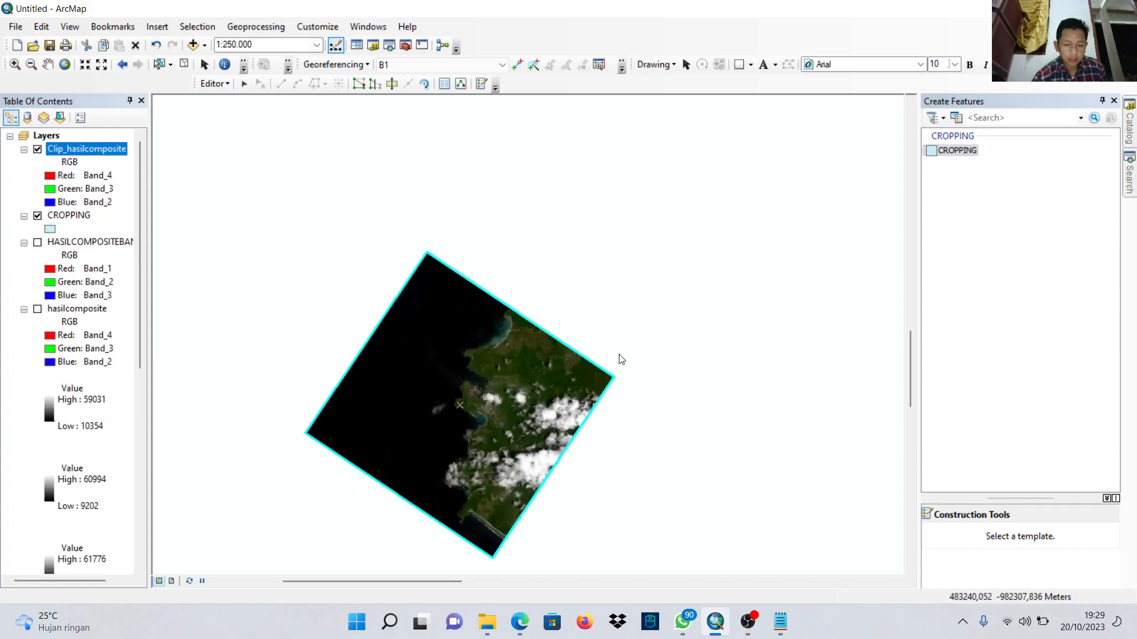
Hide the CROPPING layer, leaving only the Clip_hasilcomposite raster on the map.
click(38, 217)
click(38, 216)
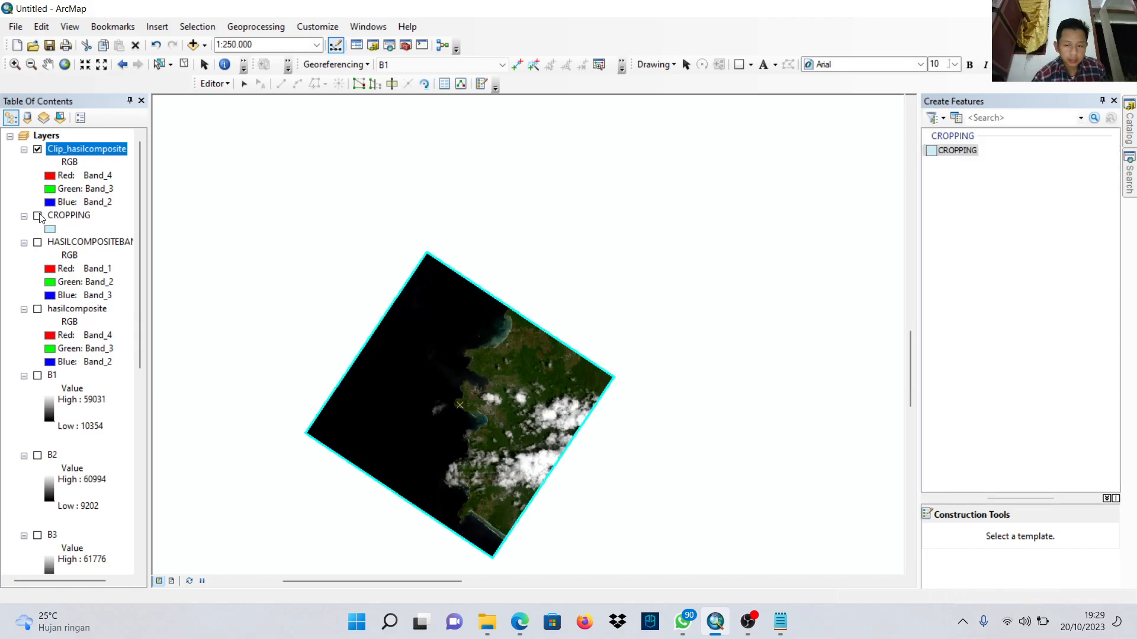
click(38, 216)
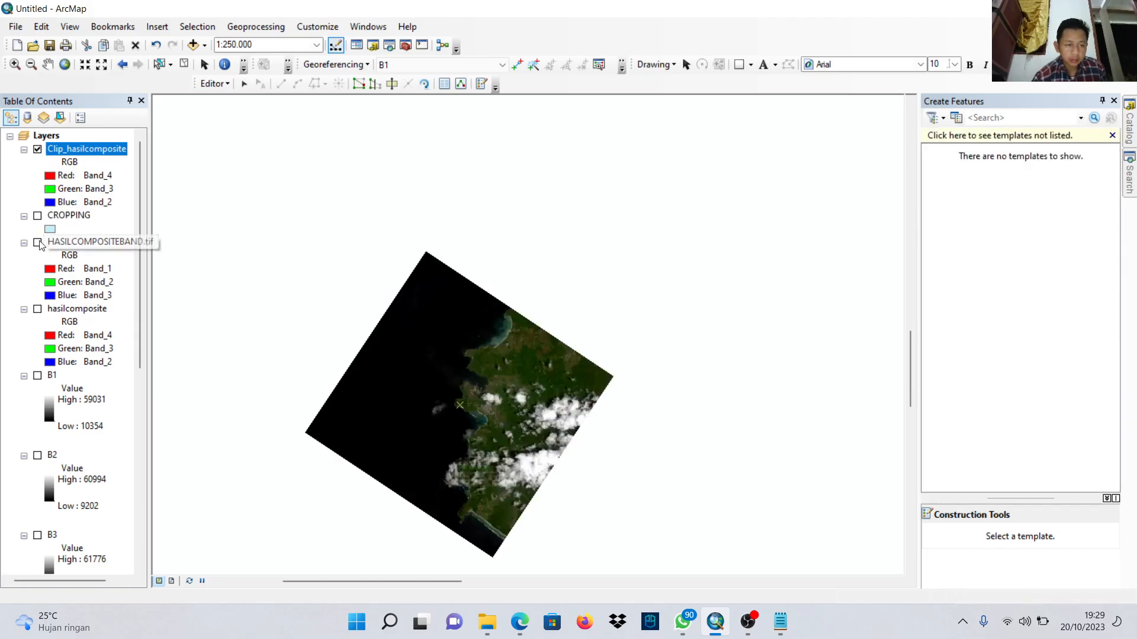
Show and hide the hasilcomposite and CROPPING layers to compare the clipped raster with the full scene.
click(38, 309)
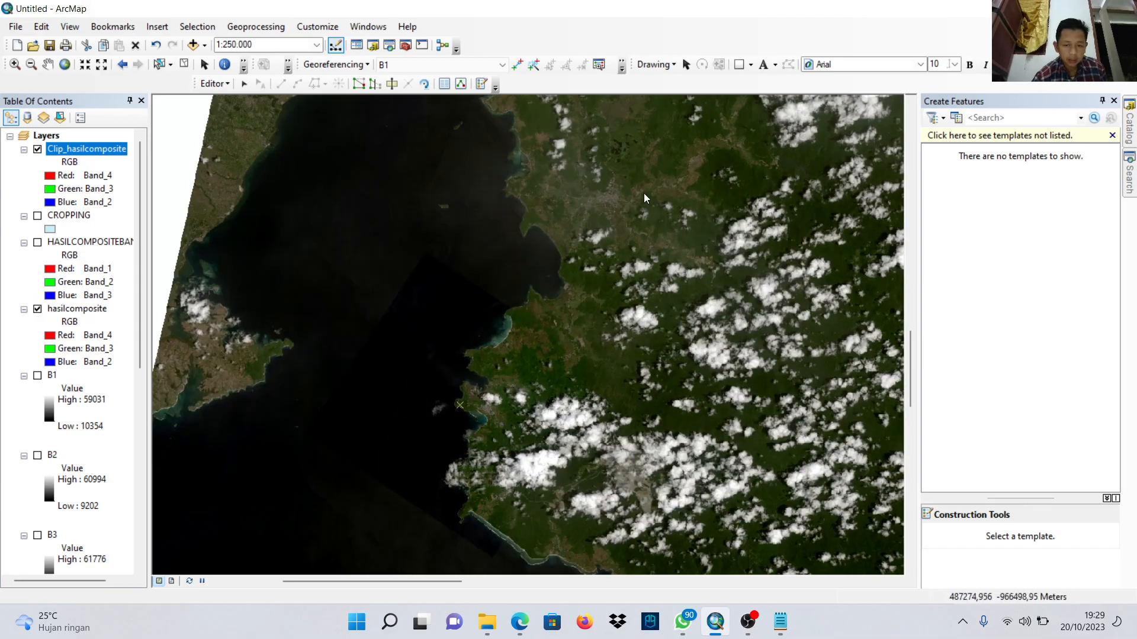
scroll(546, 273, down, 3)
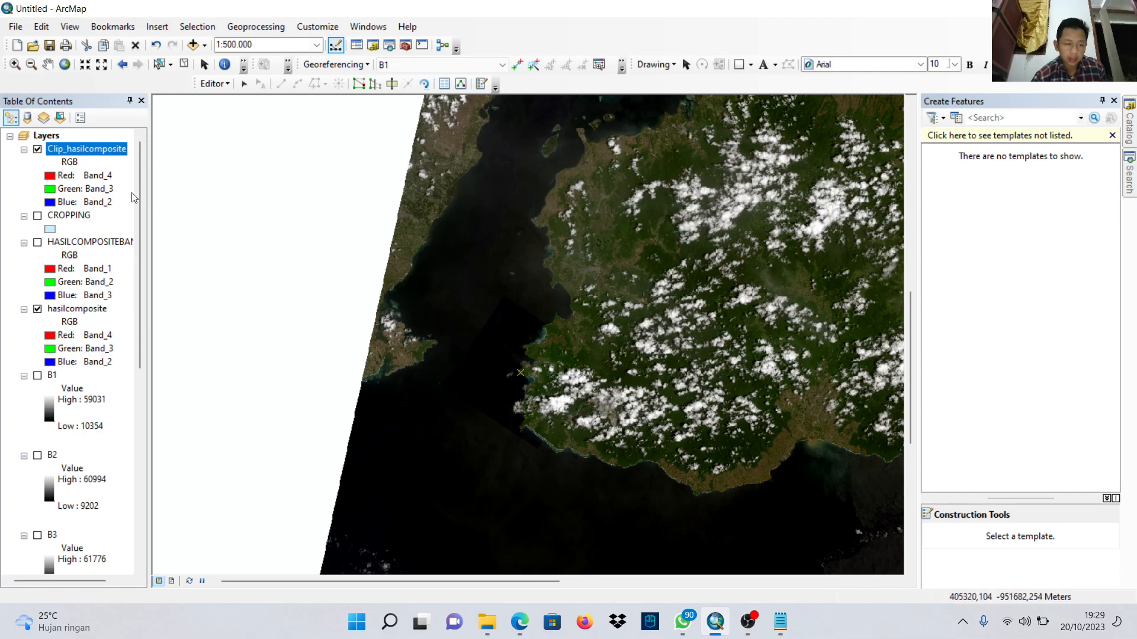
click(37, 216)
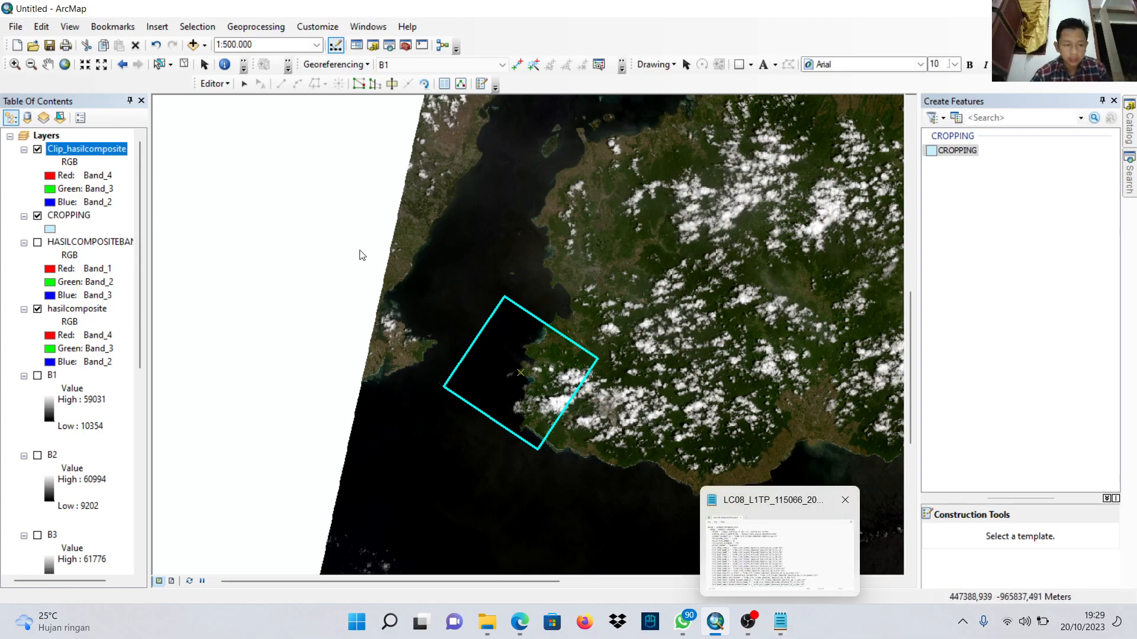
click(38, 310)
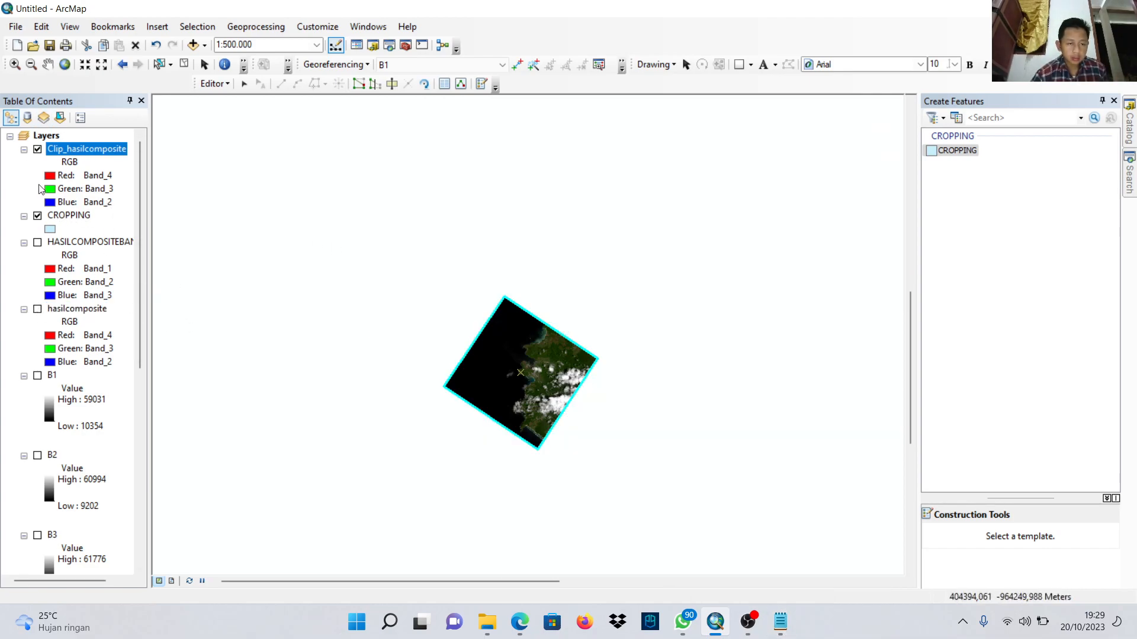
click(38, 216)
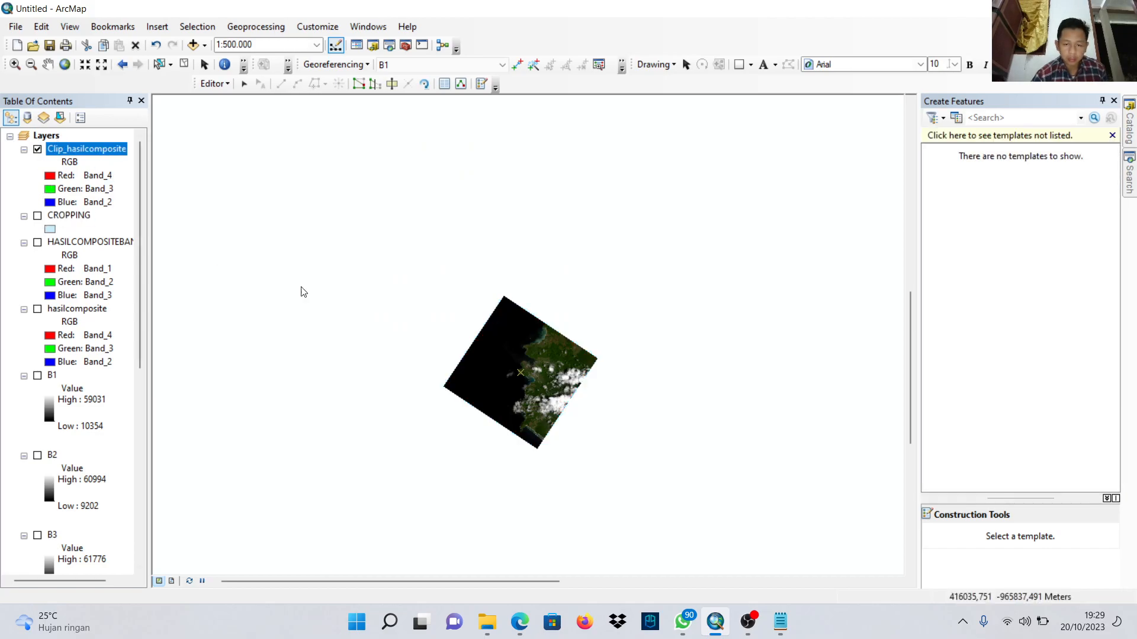
scroll(494, 351, up, 2)
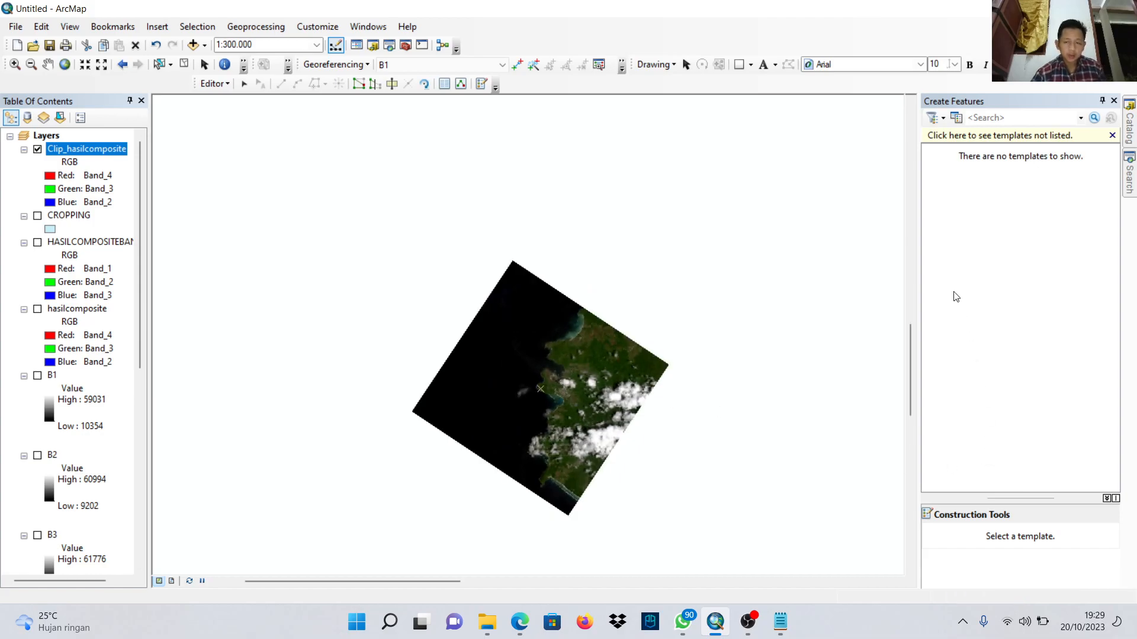
Save the edits to the CROPPING polygon and stop the editing session.
click(215, 83)
click(250, 135)
click(219, 84)
click(240, 116)
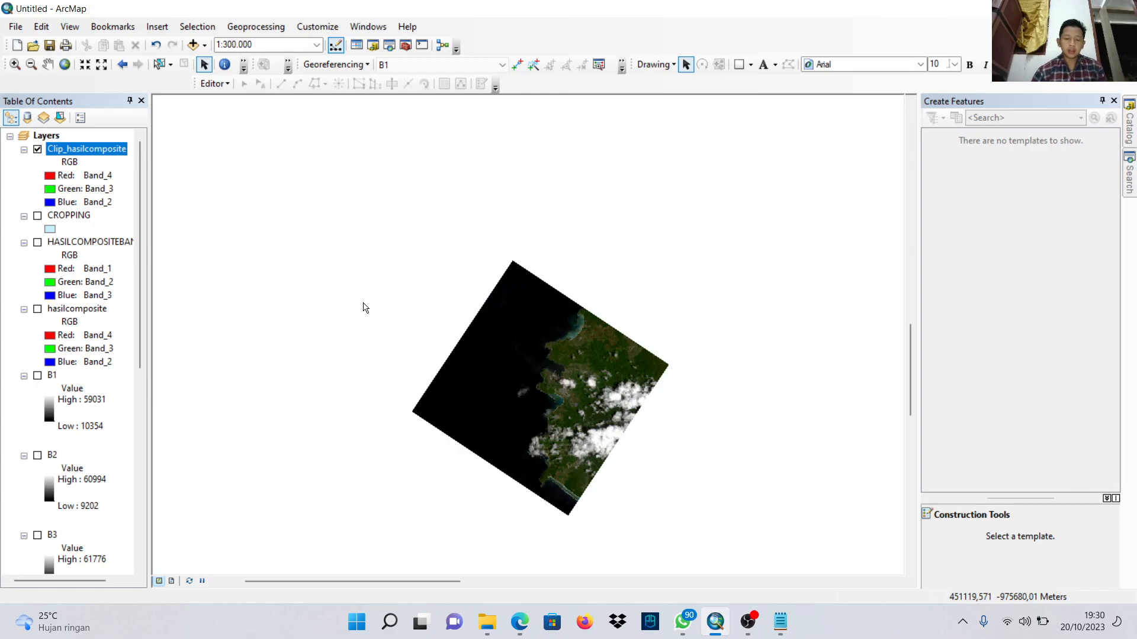
click(748, 621)
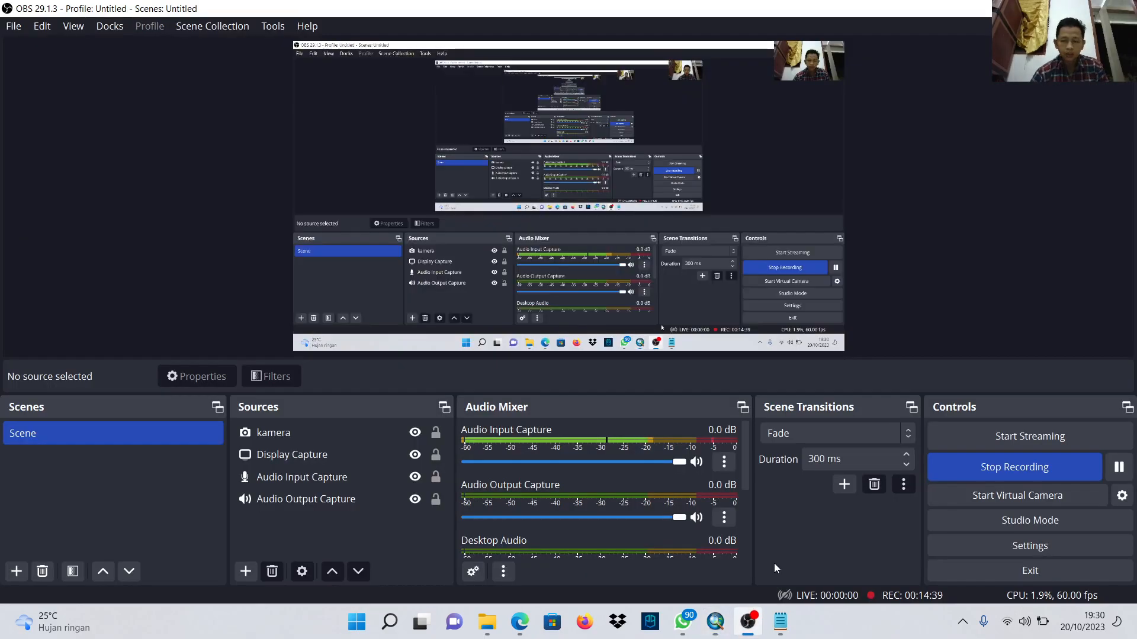